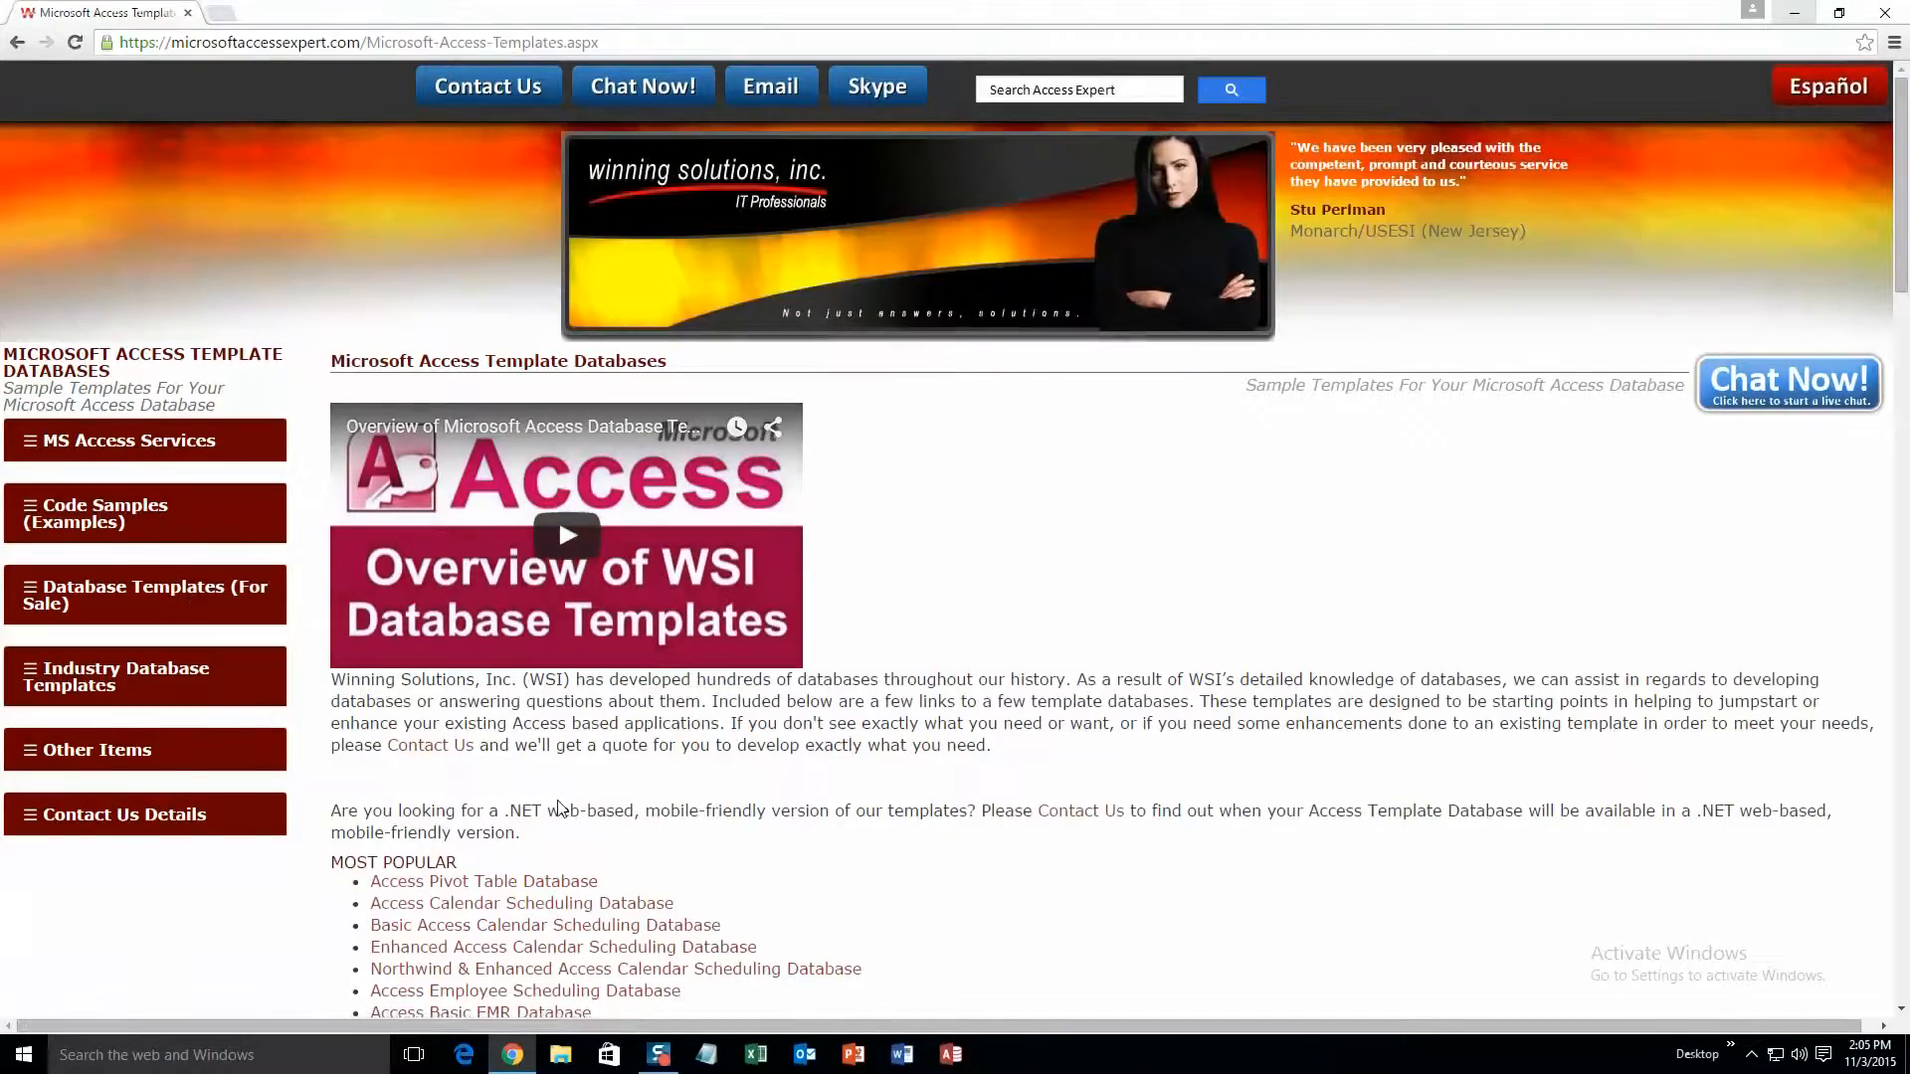
# Step: Browse the Microsoft Access template list, including the Appointment and Scheduling section
pyautogui.click(558, 807)
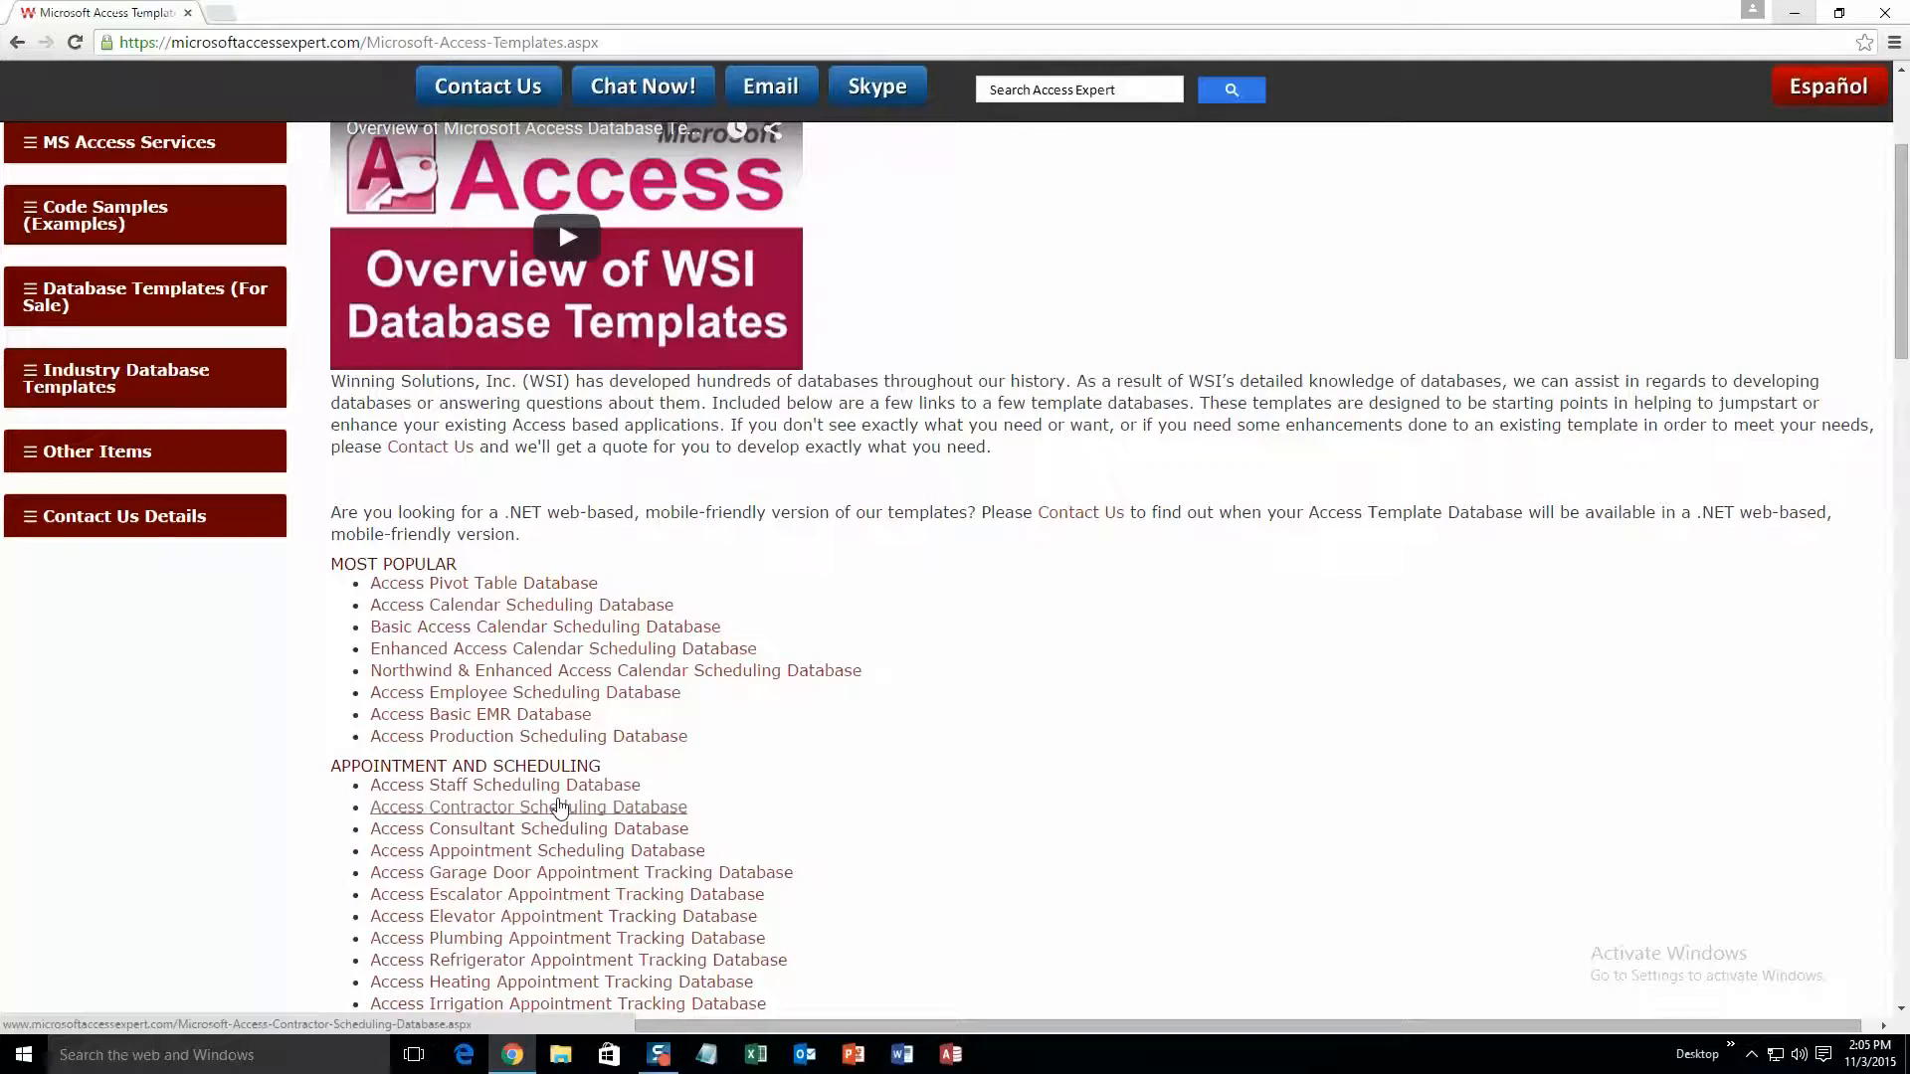
pyautogui.scroll(-2, 565, 824)
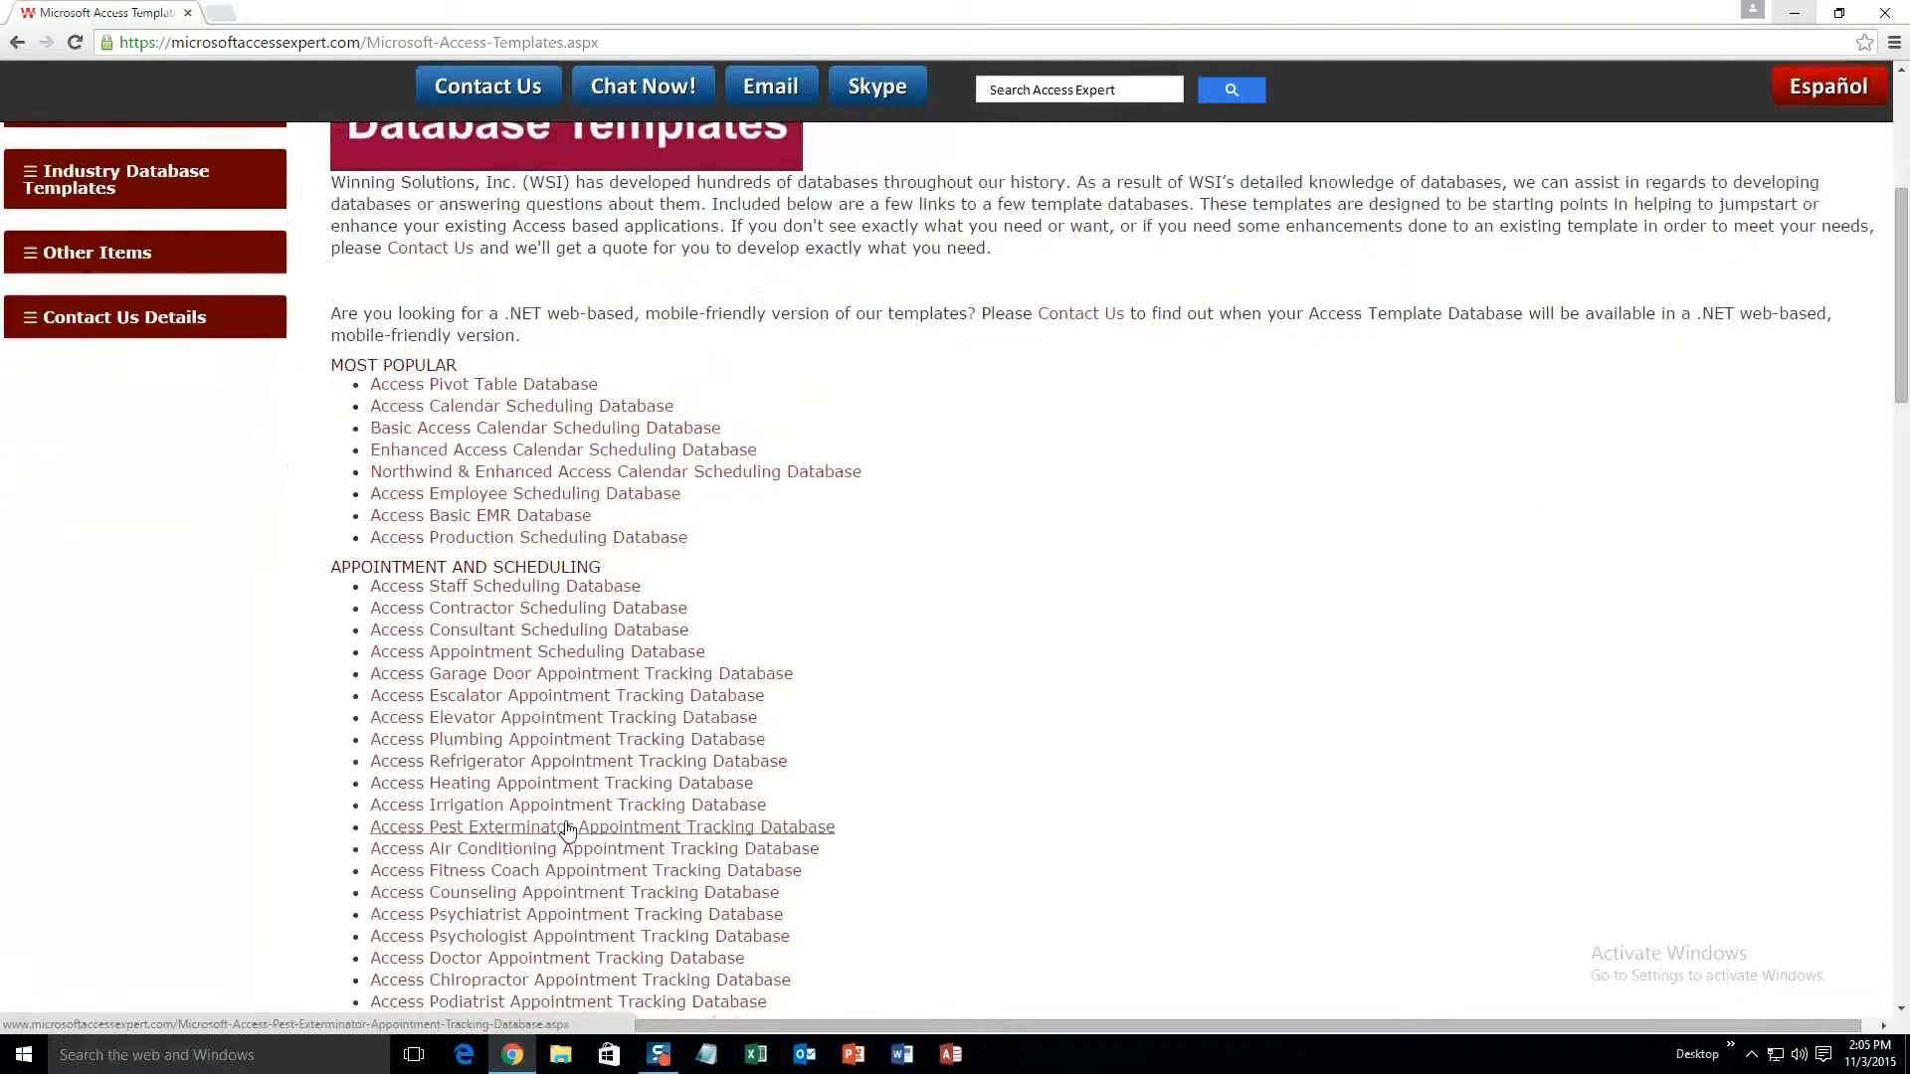
pyautogui.scroll(-1, 567, 828)
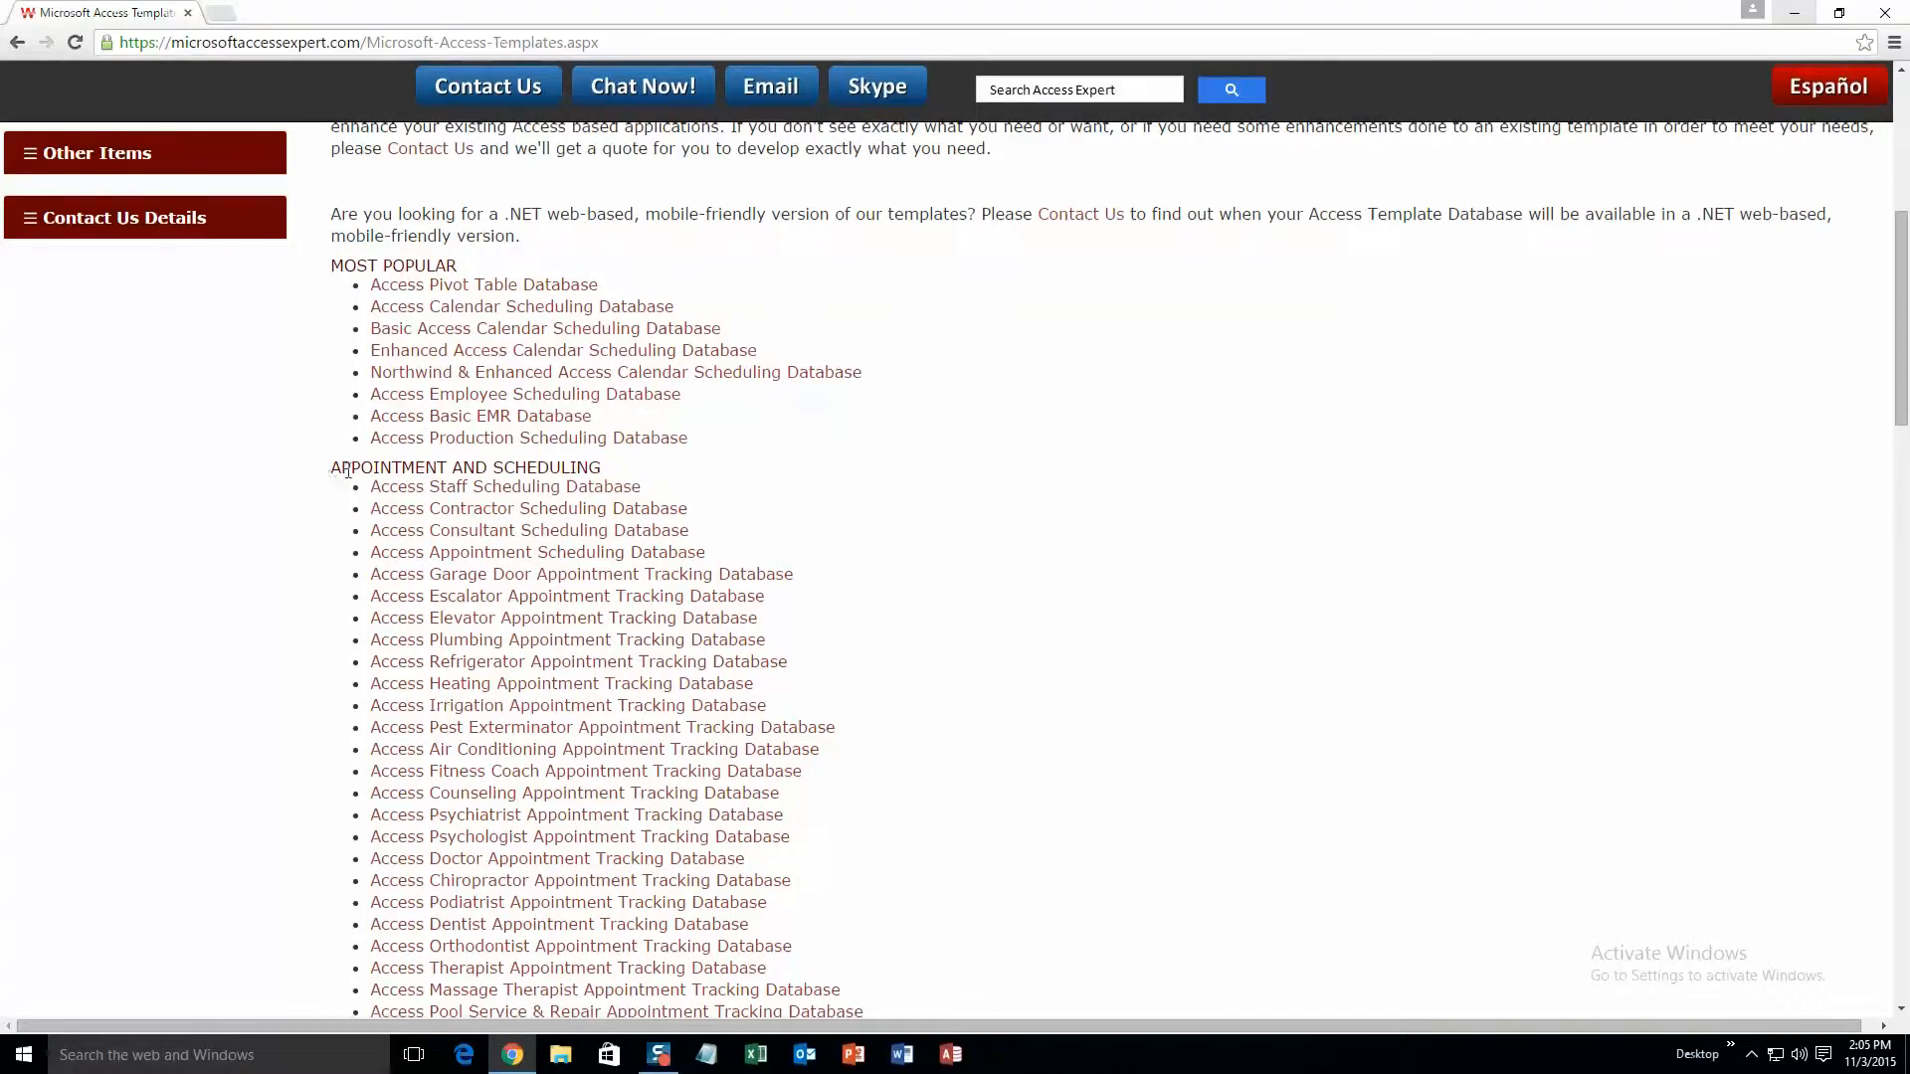
pyautogui.scroll(-8, 502, 550)
pyautogui.scroll(-14, 502, 550)
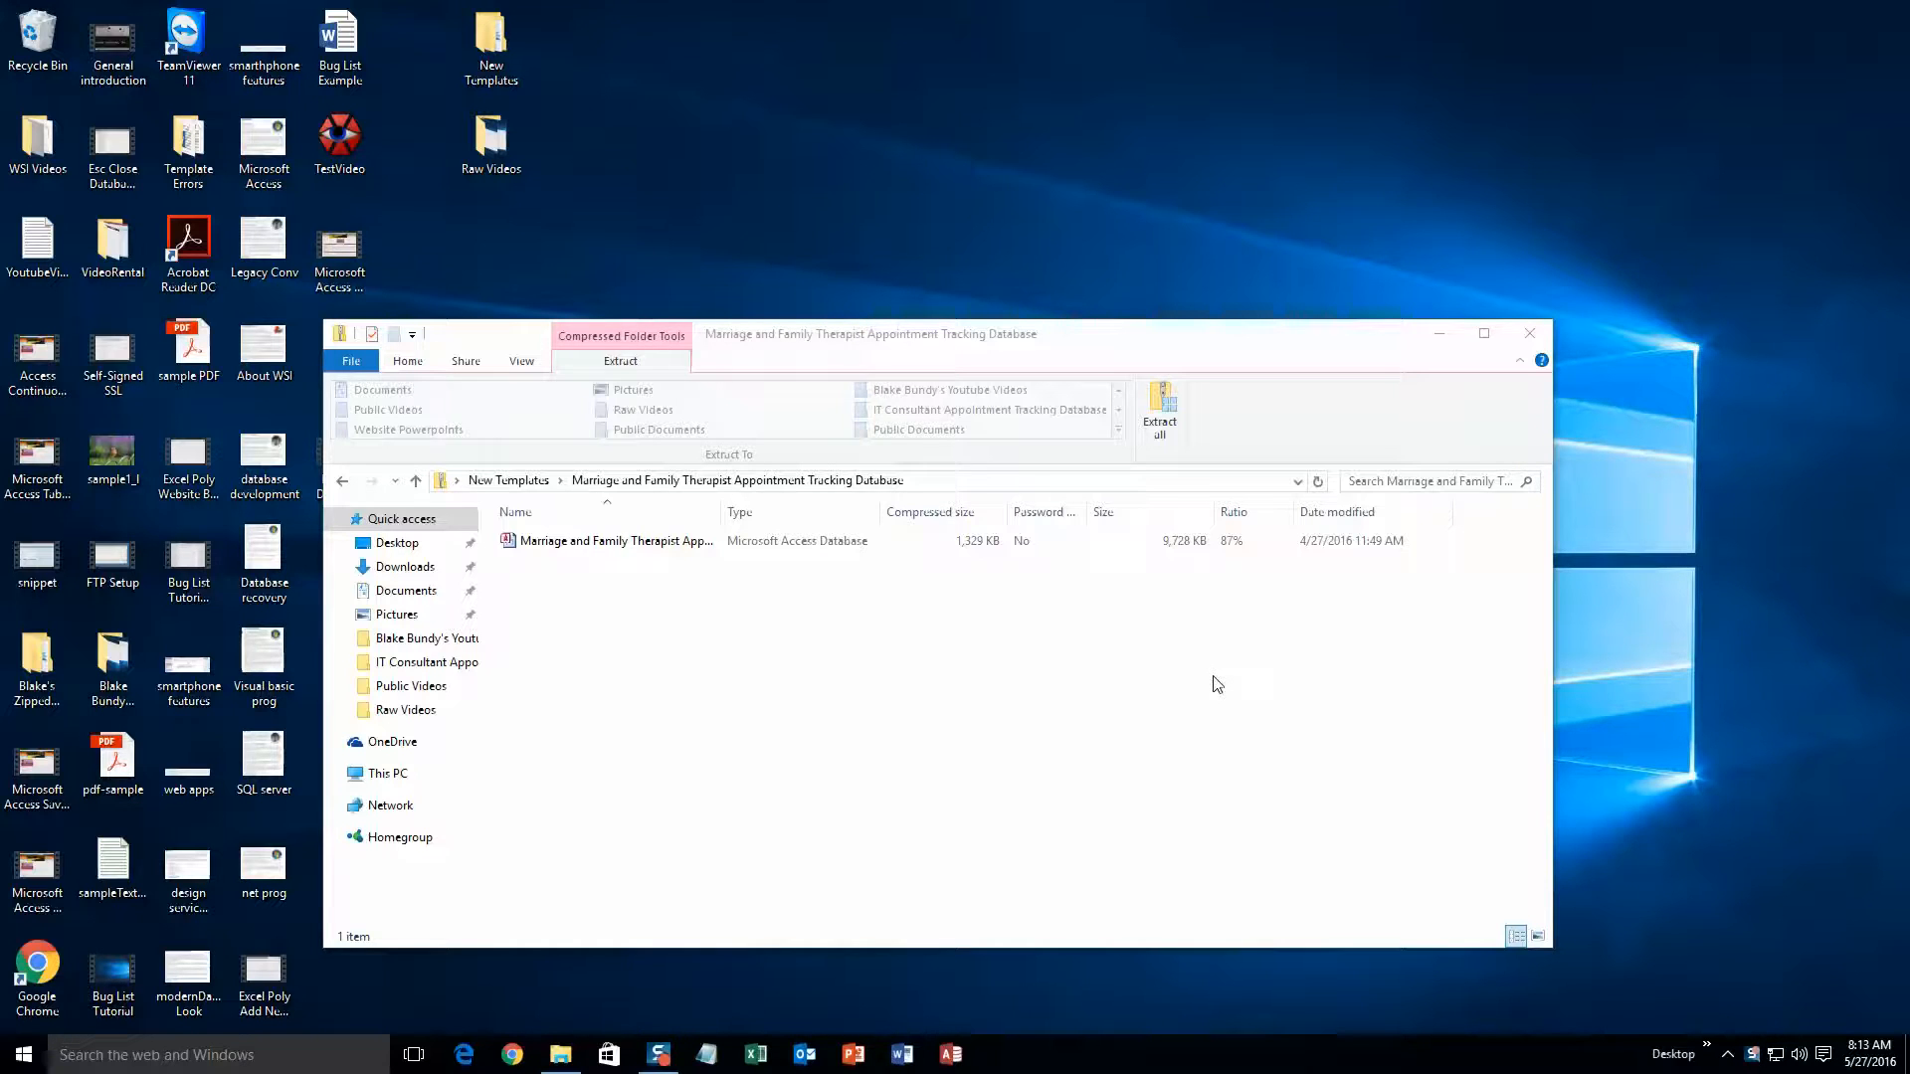
# Step: Extract the compressed Marriage and Family Therapist Appointment Tracking Database folder and open the extracted database, accepting the security notice
pyautogui.click(1169, 436)
pyautogui.click(1168, 438)
pyautogui.click(1129, 719)
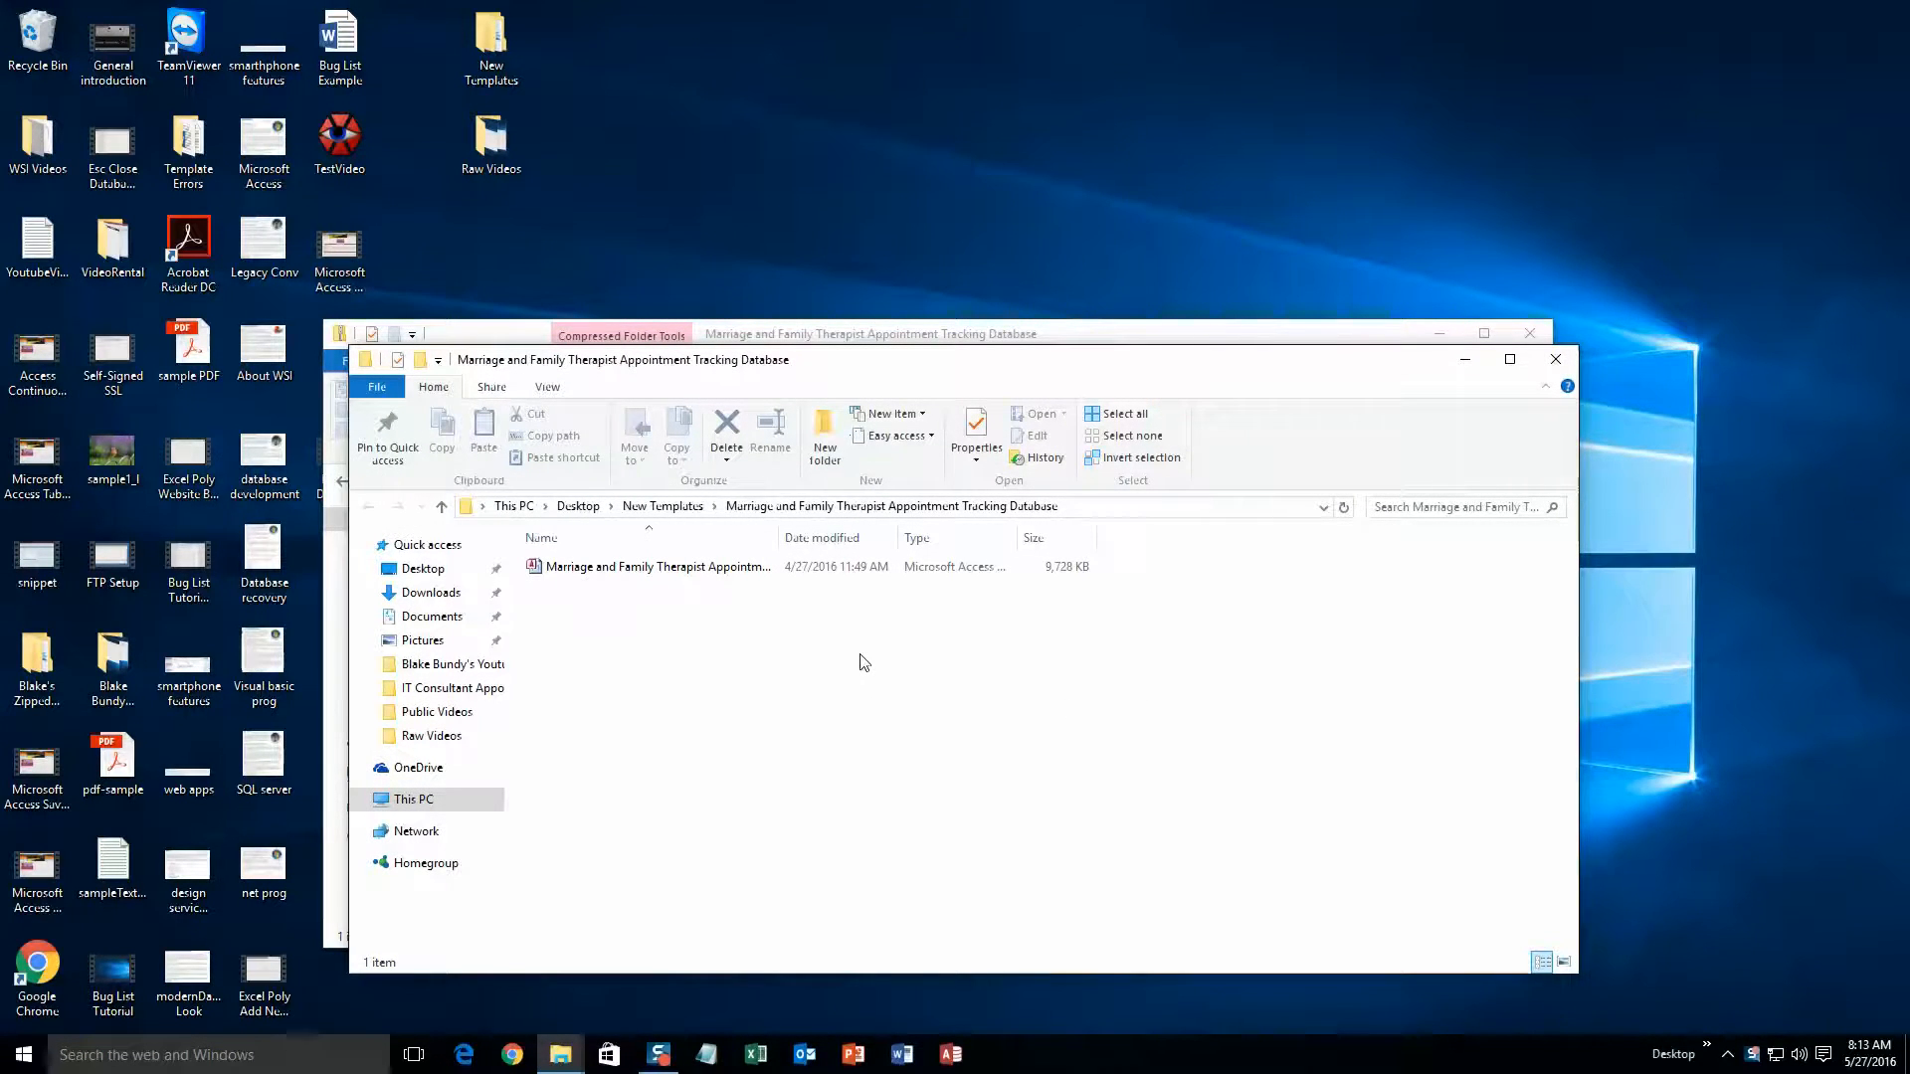
pyautogui.doubleClick(672, 567)
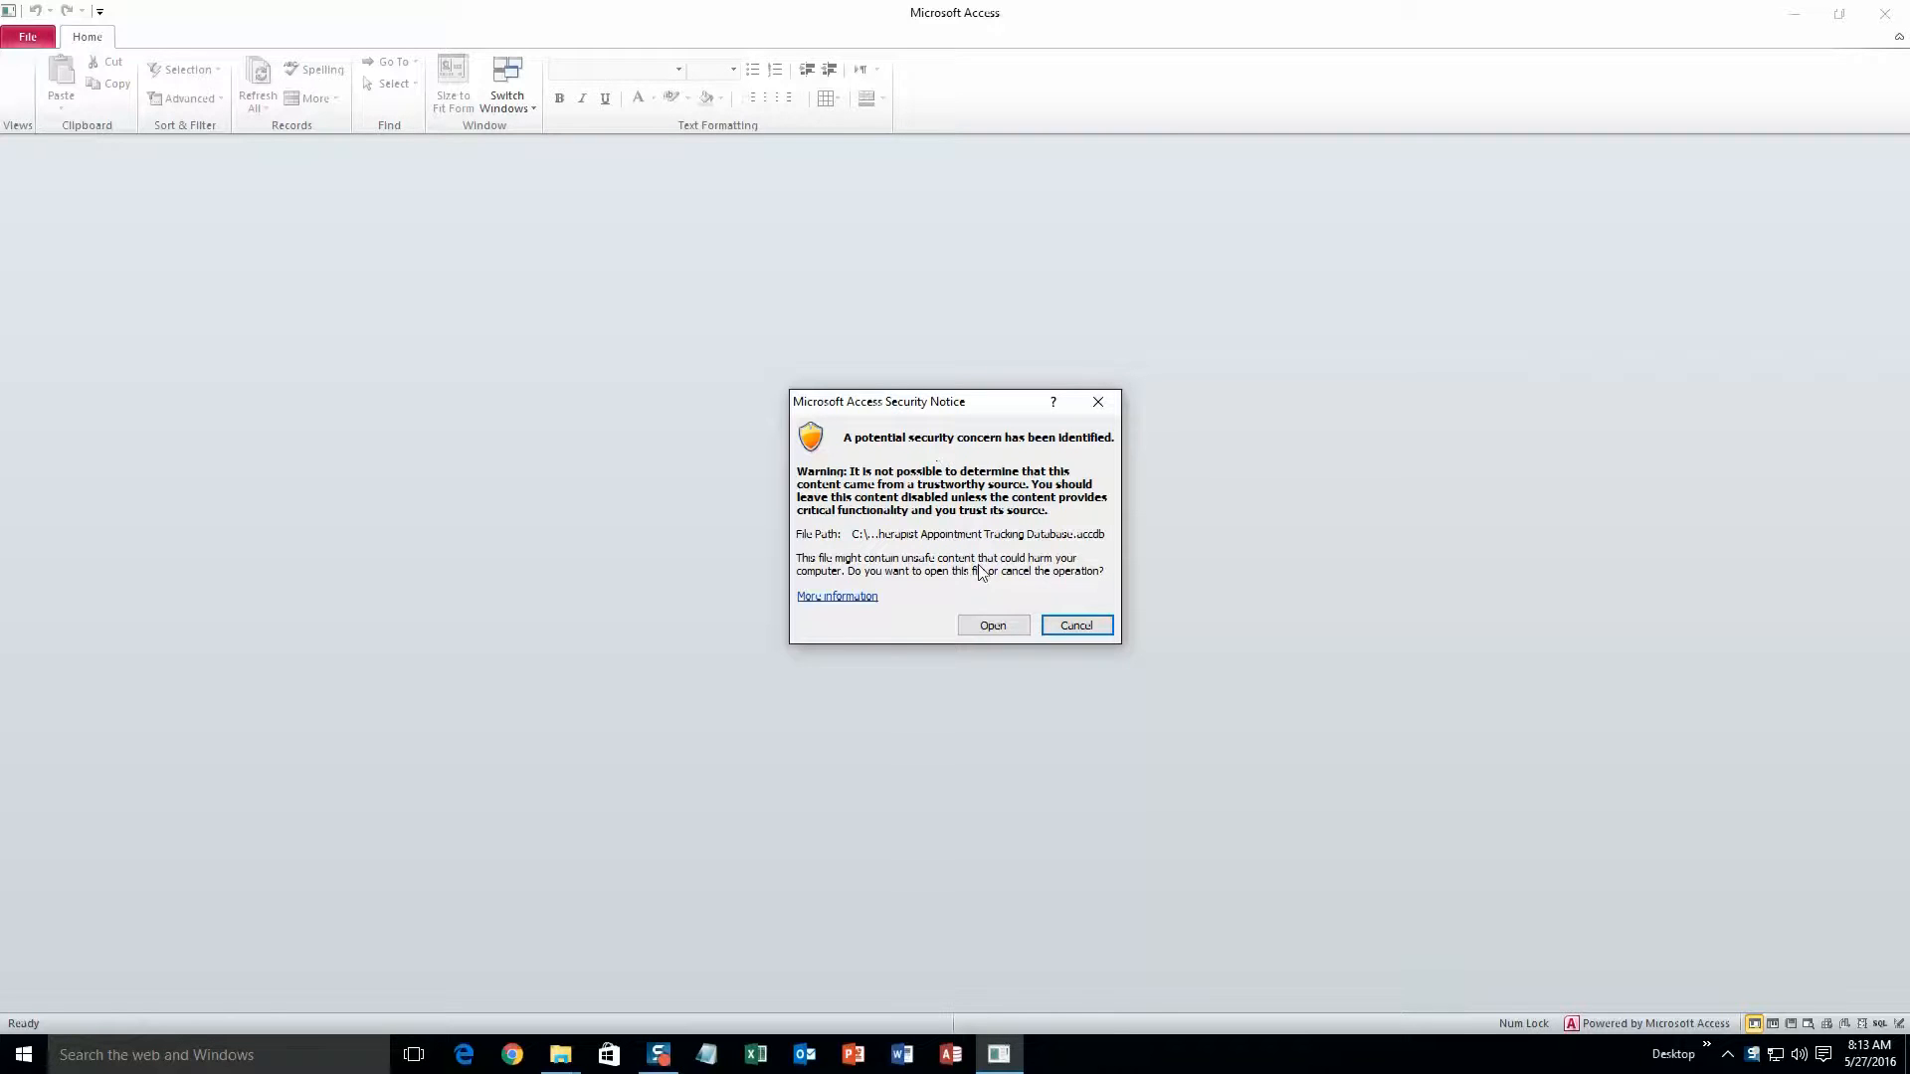
pyautogui.click(990, 624)
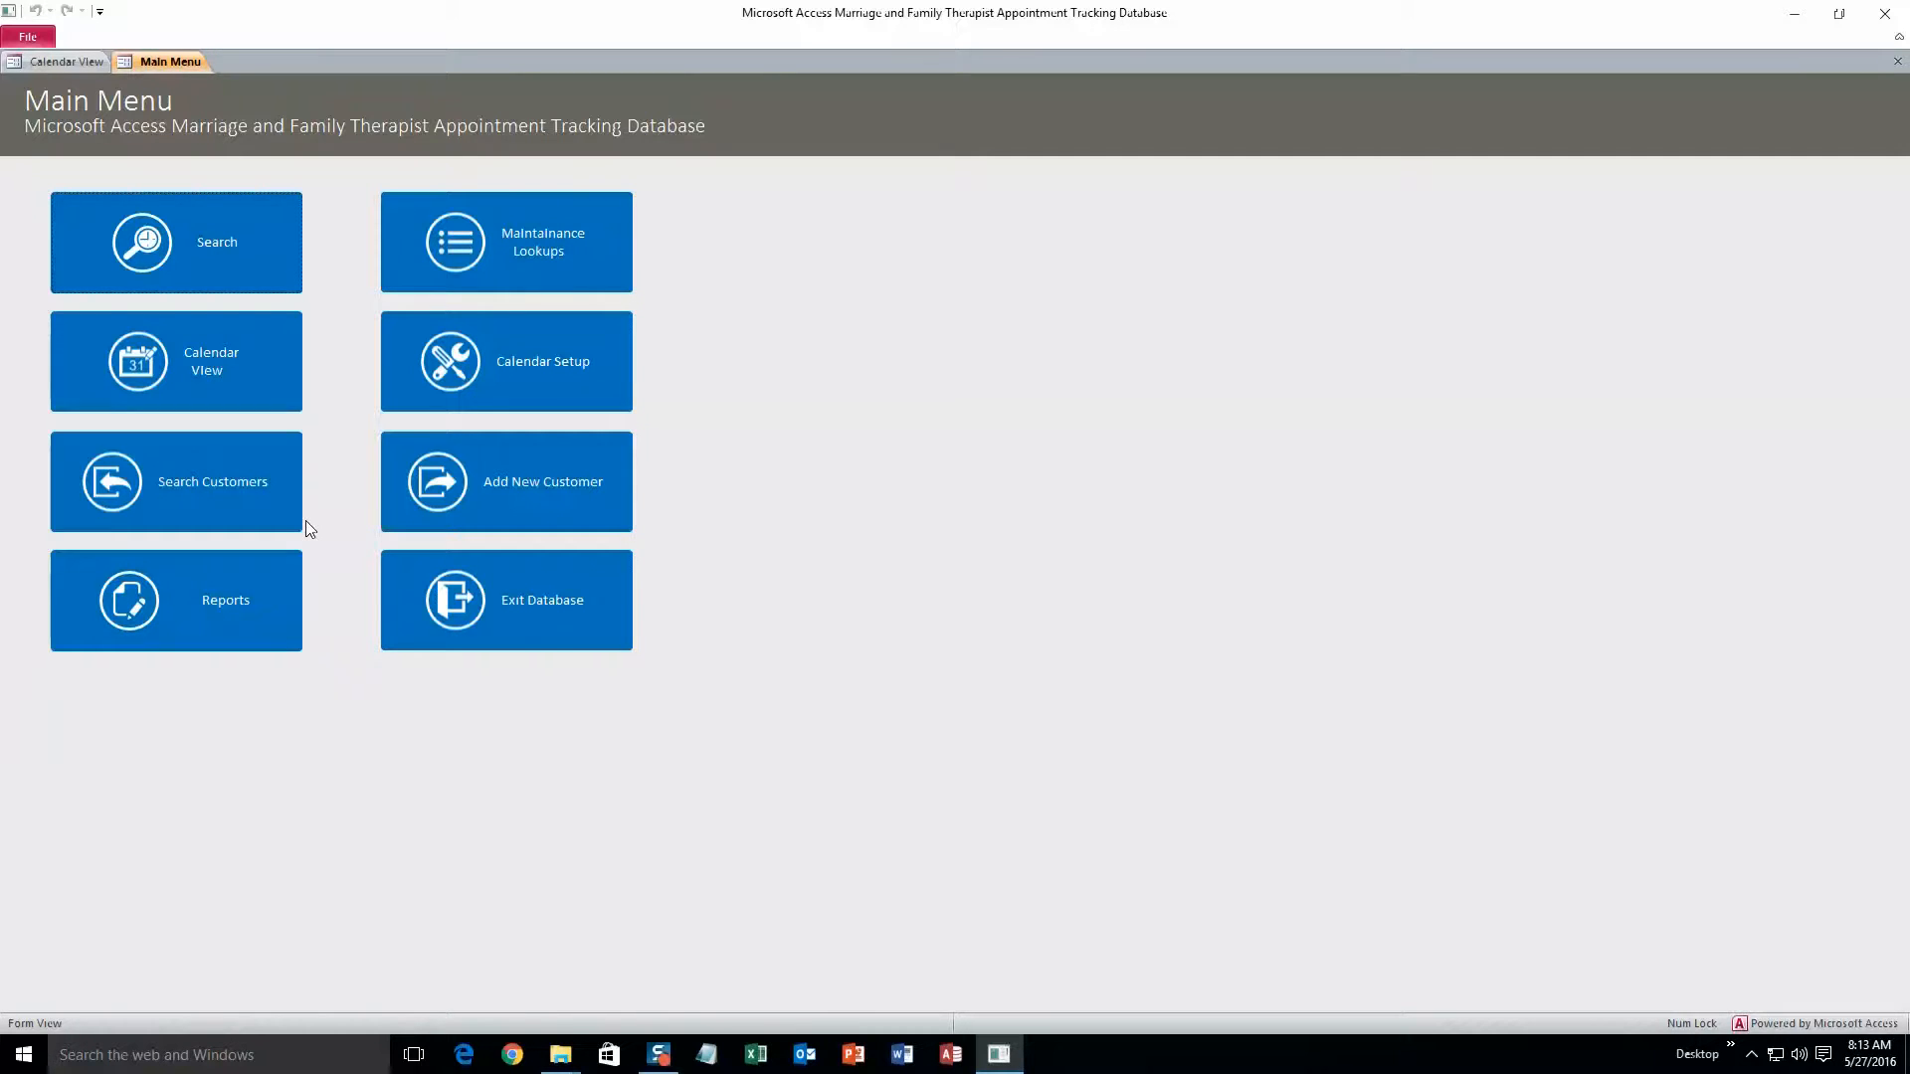
# Step: Start a new customer record and review its Notes, Call History, Appointment History and Payment History pages before returning to Information
pyautogui.click(448, 488)
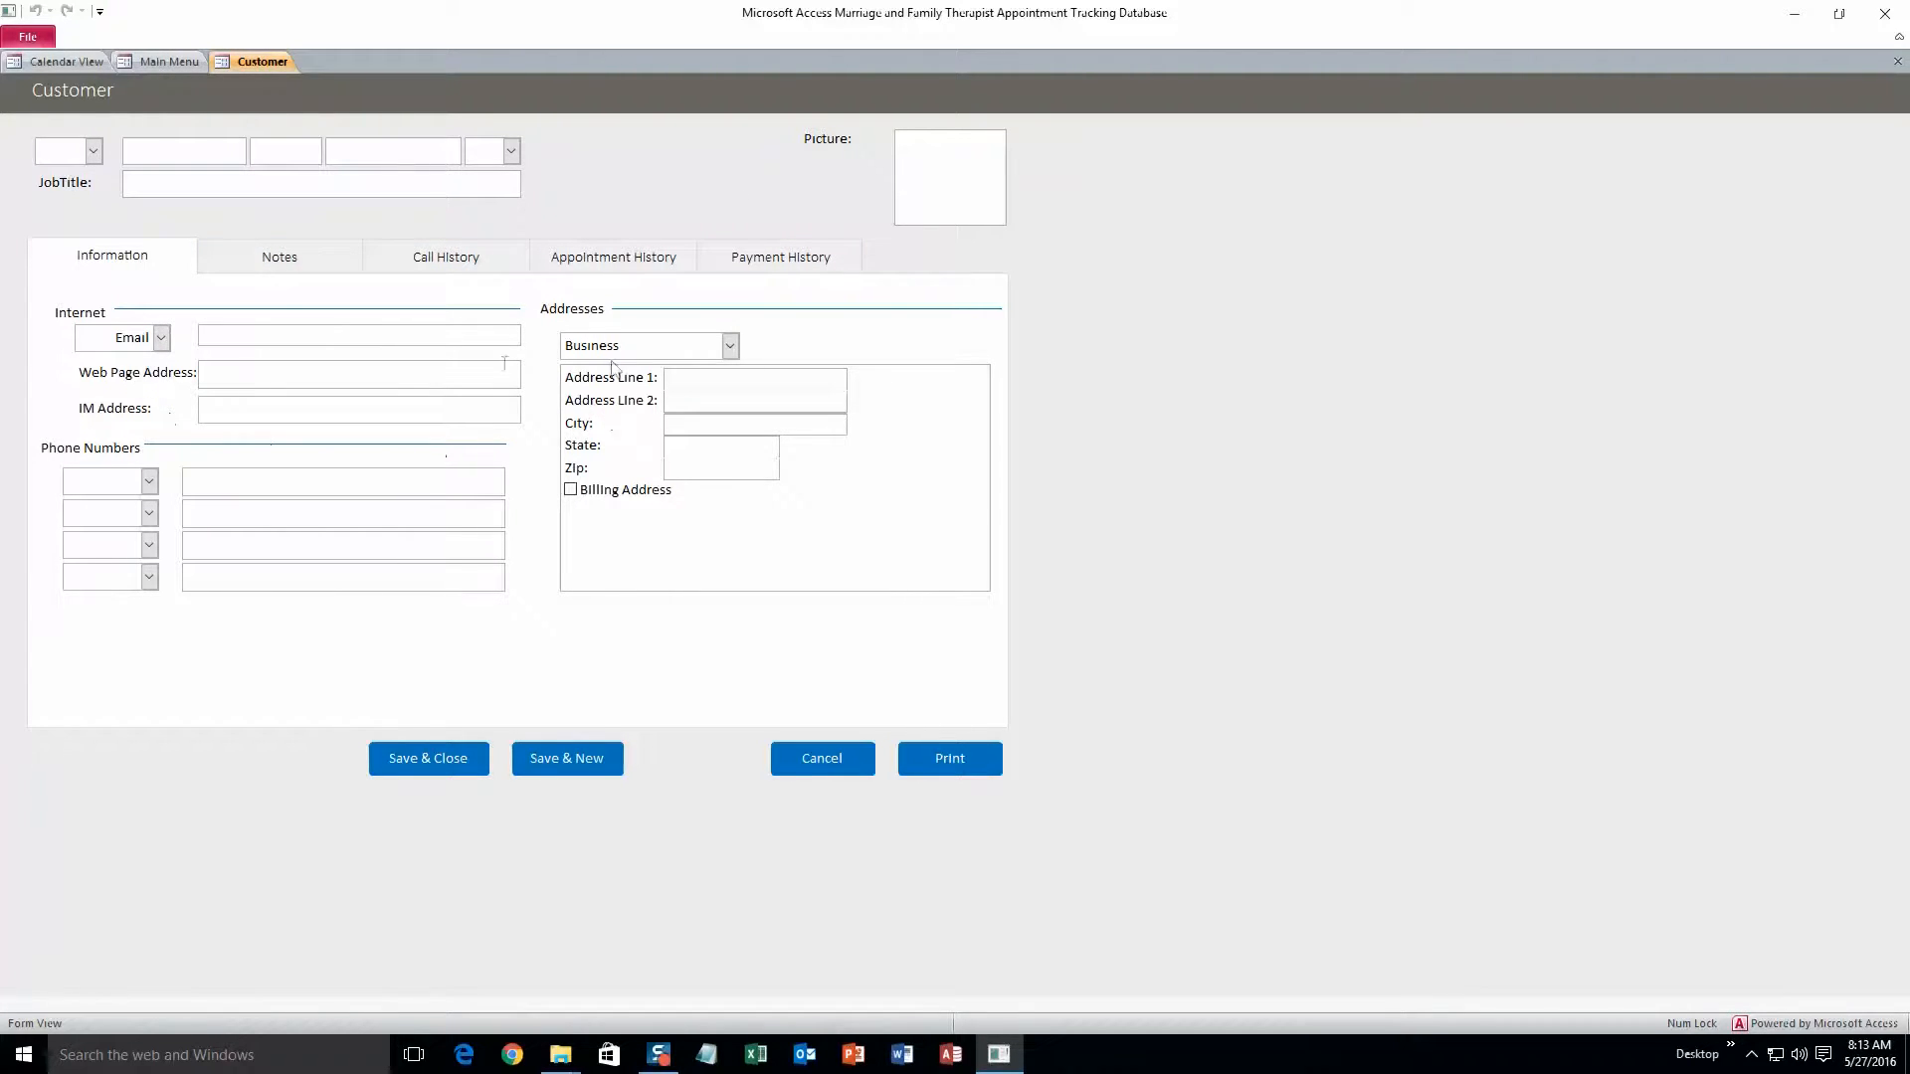
pyautogui.click(289, 268)
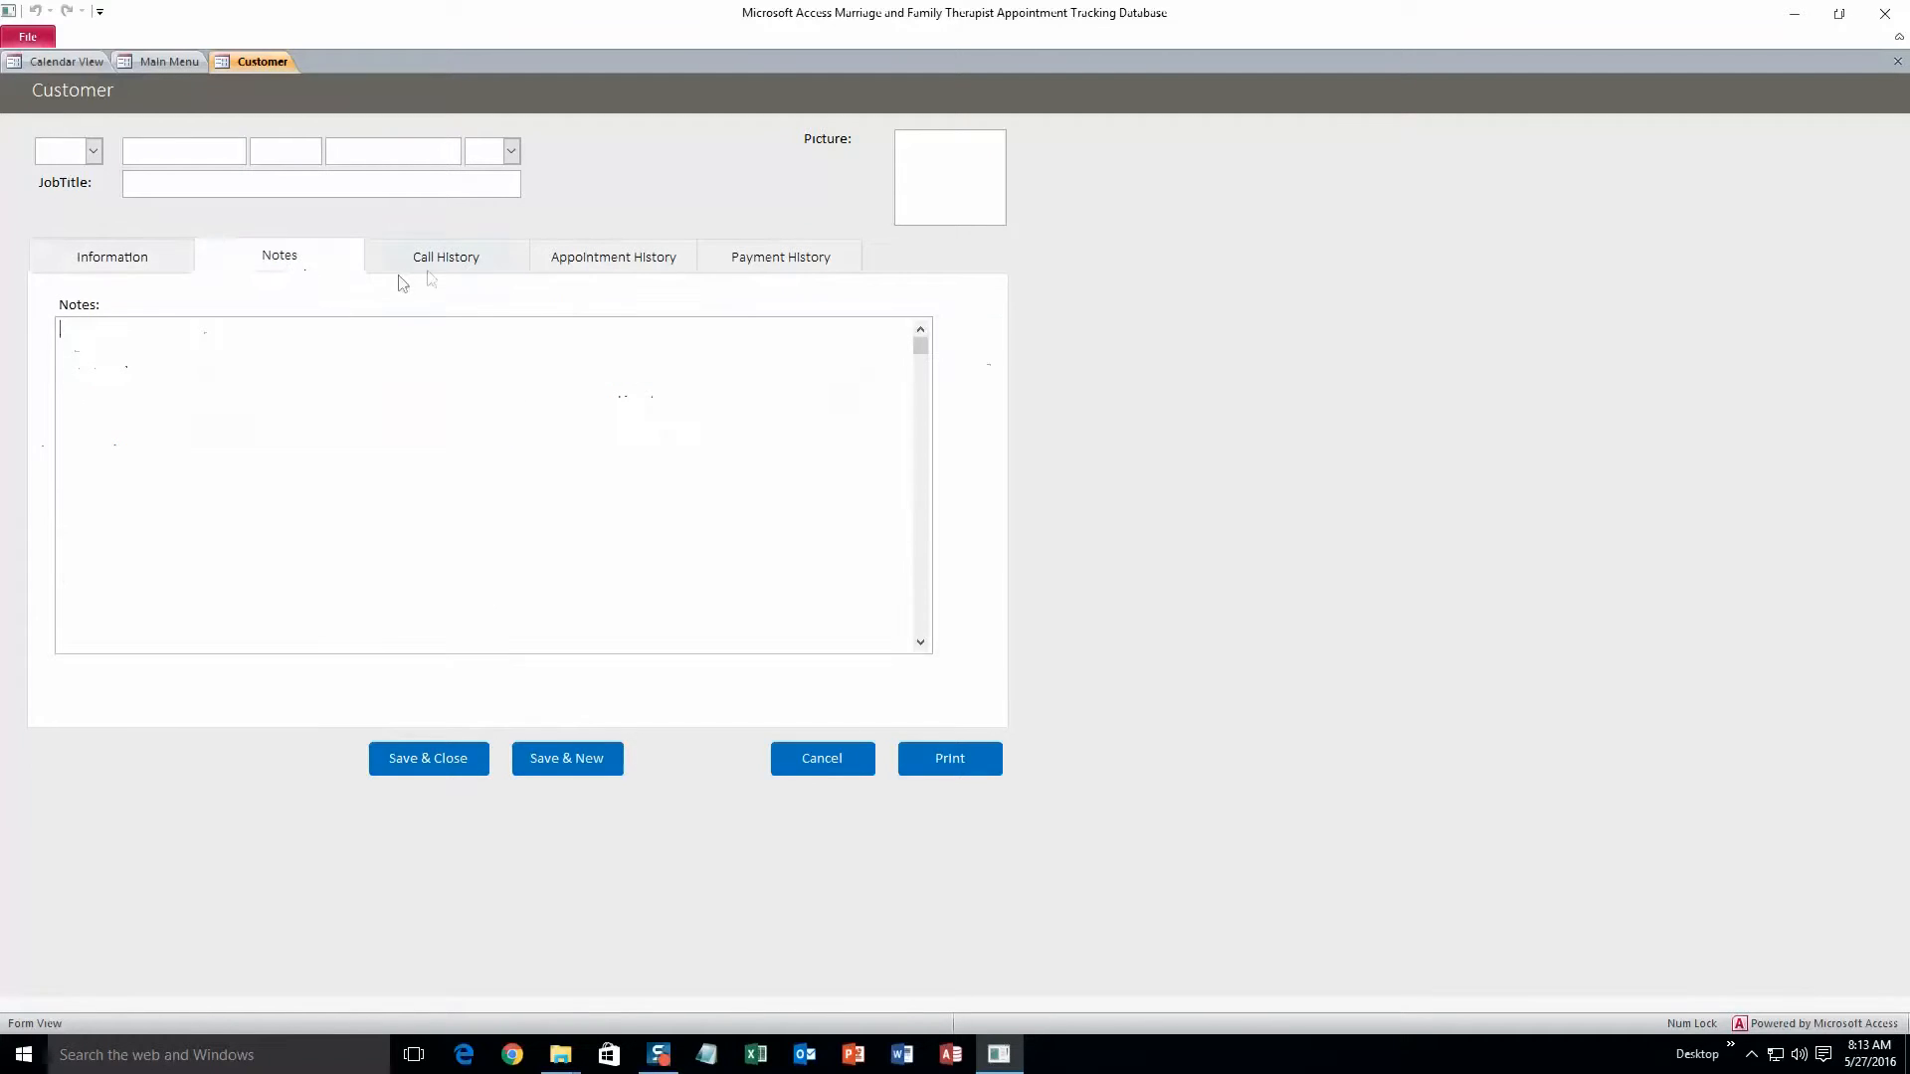
pyautogui.click(432, 267)
pyautogui.click(618, 267)
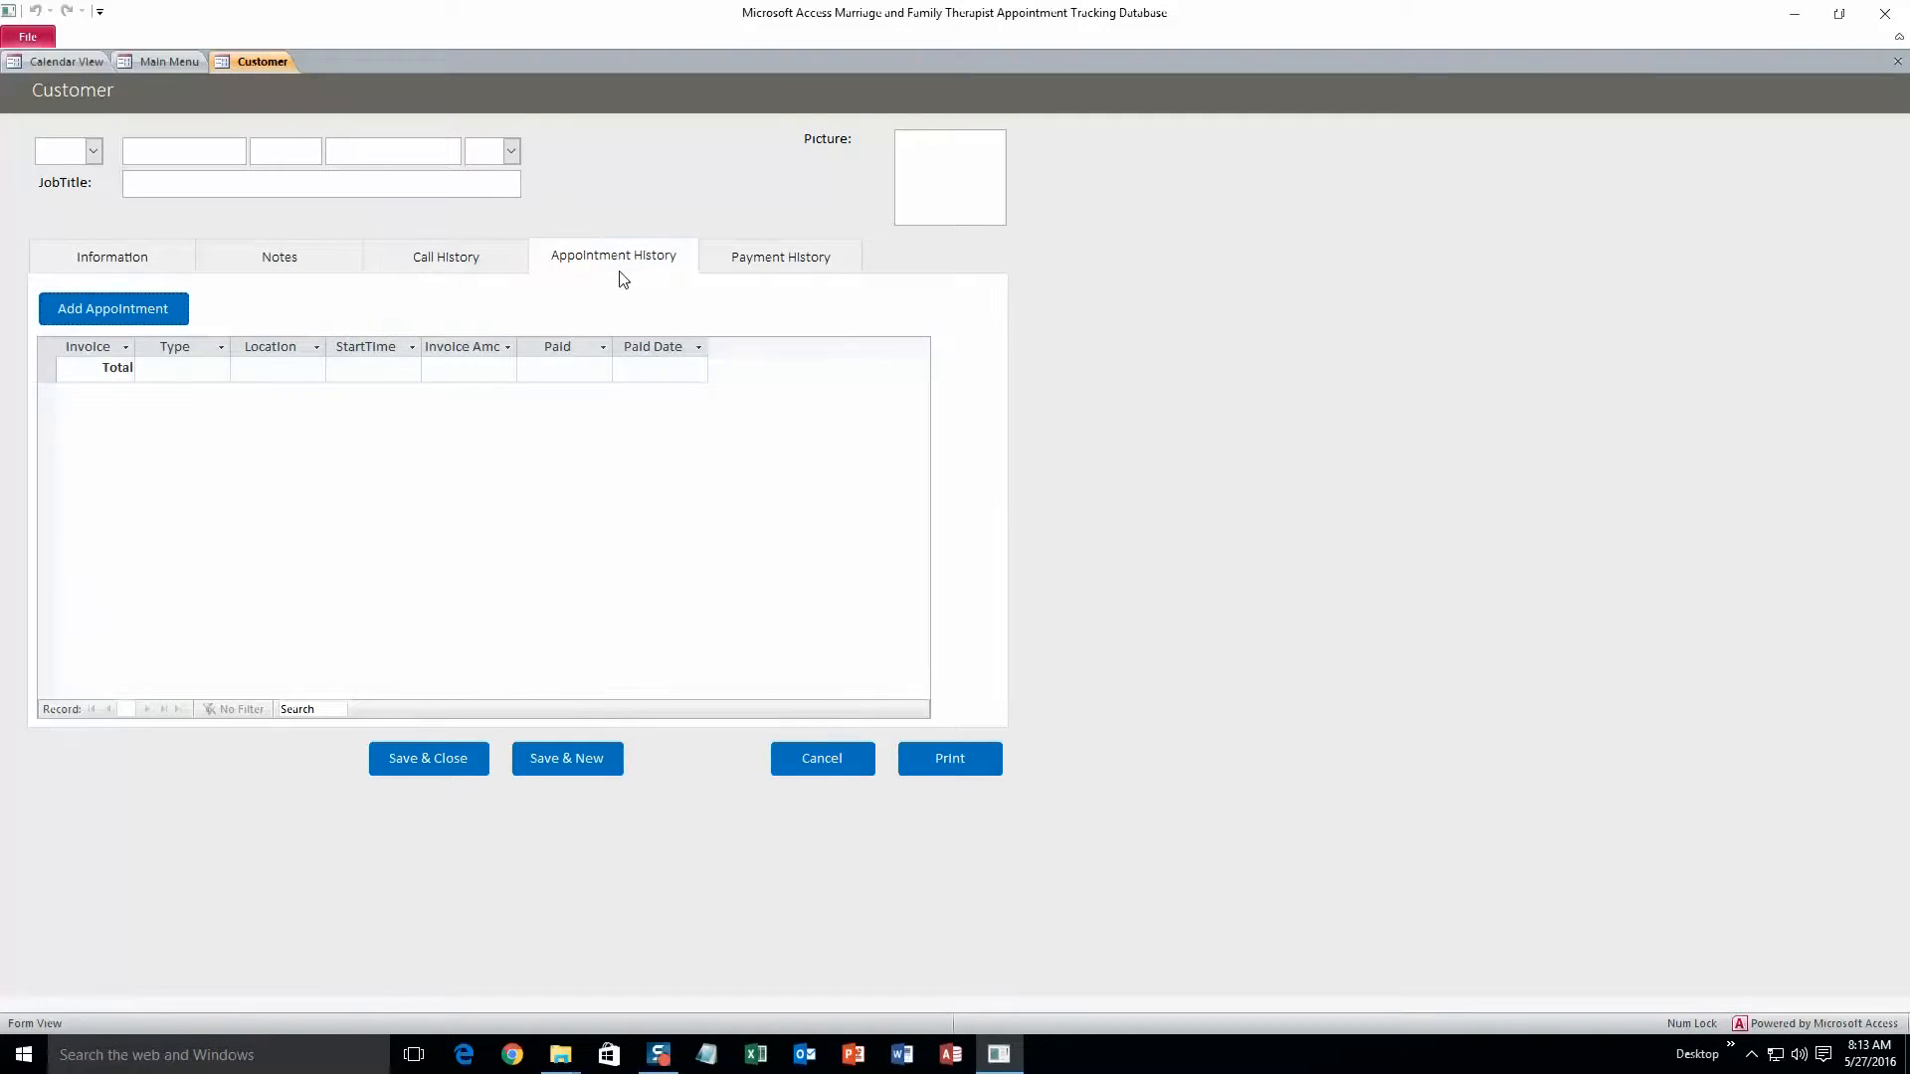
pyautogui.click(765, 267)
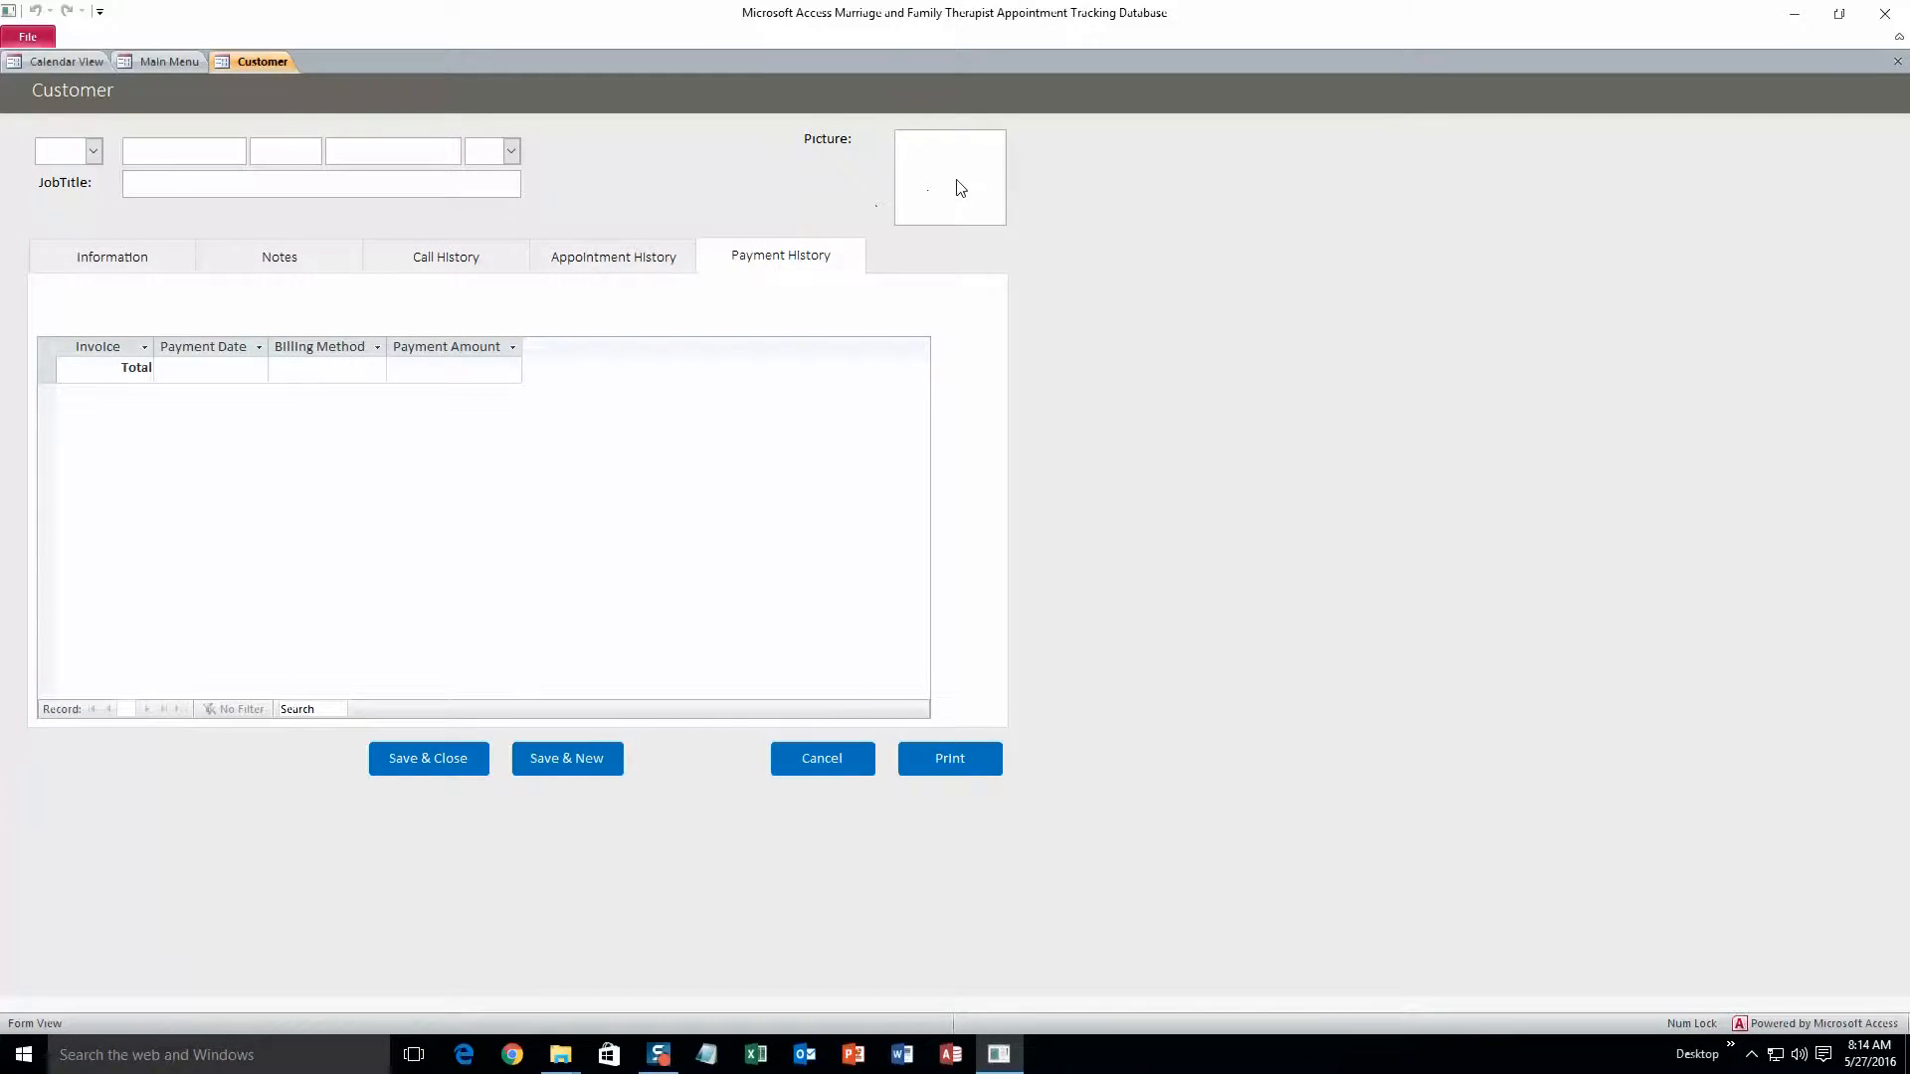
pyautogui.click(169, 260)
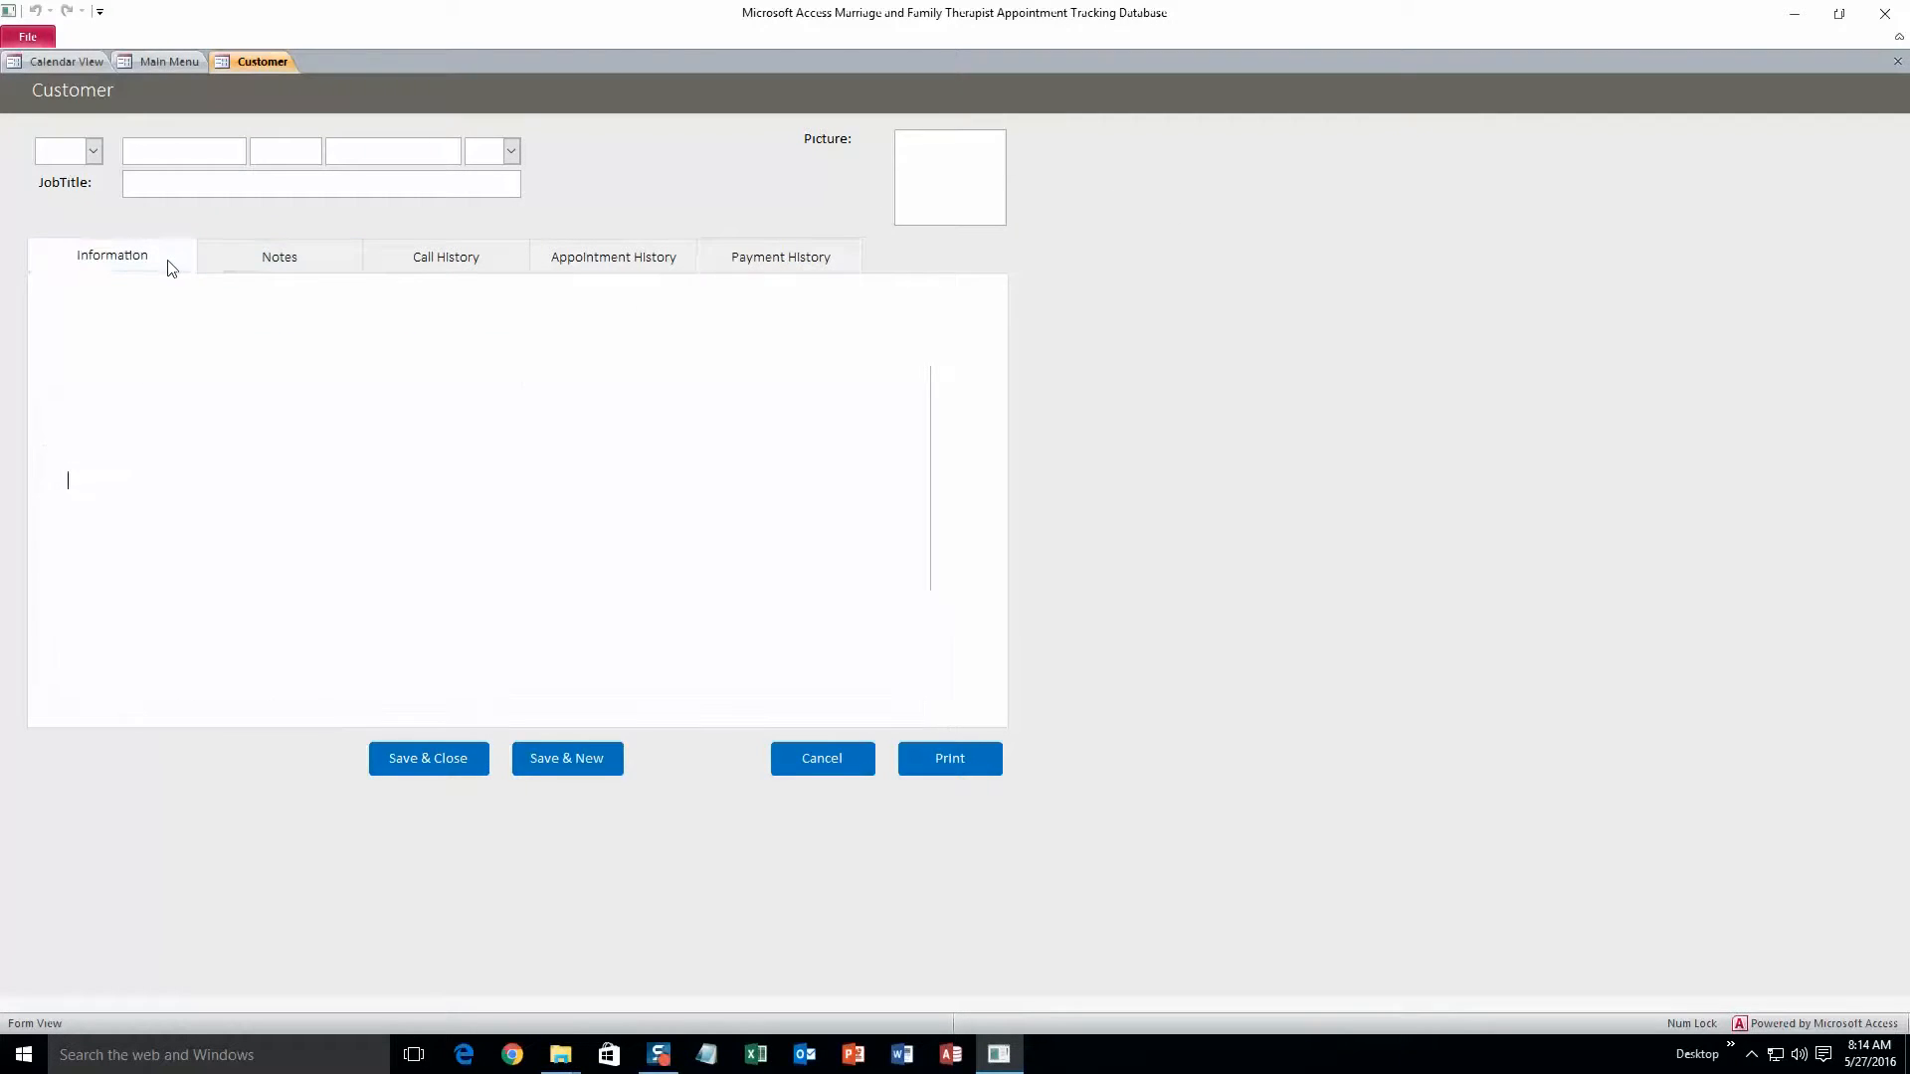
# Step: Enter the new customer's first name, last name and e-mail address
pyautogui.click(176, 152)
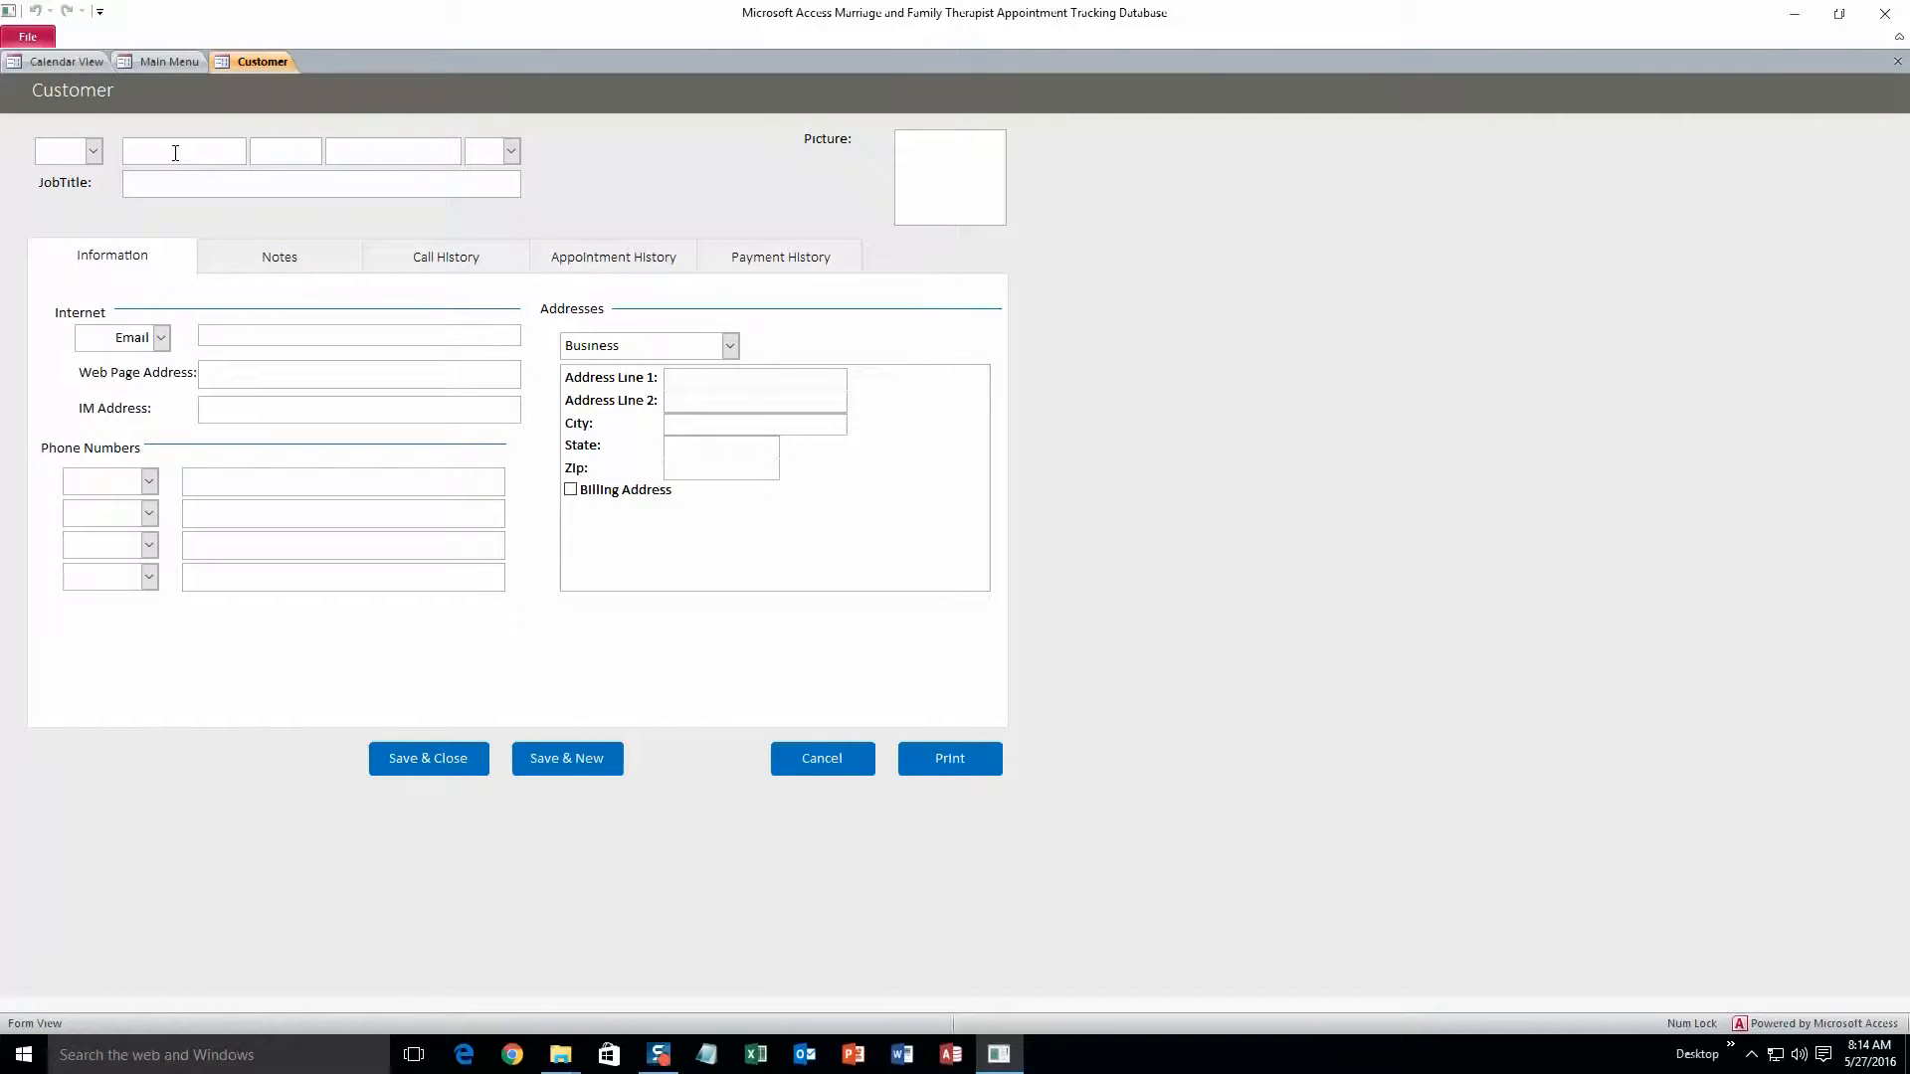
pyautogui.write('John')
pyautogui.click(336, 151)
pyautogui.write('Smith')
pyautogui.click(275, 339)
pyautogui.write('test@tes.')
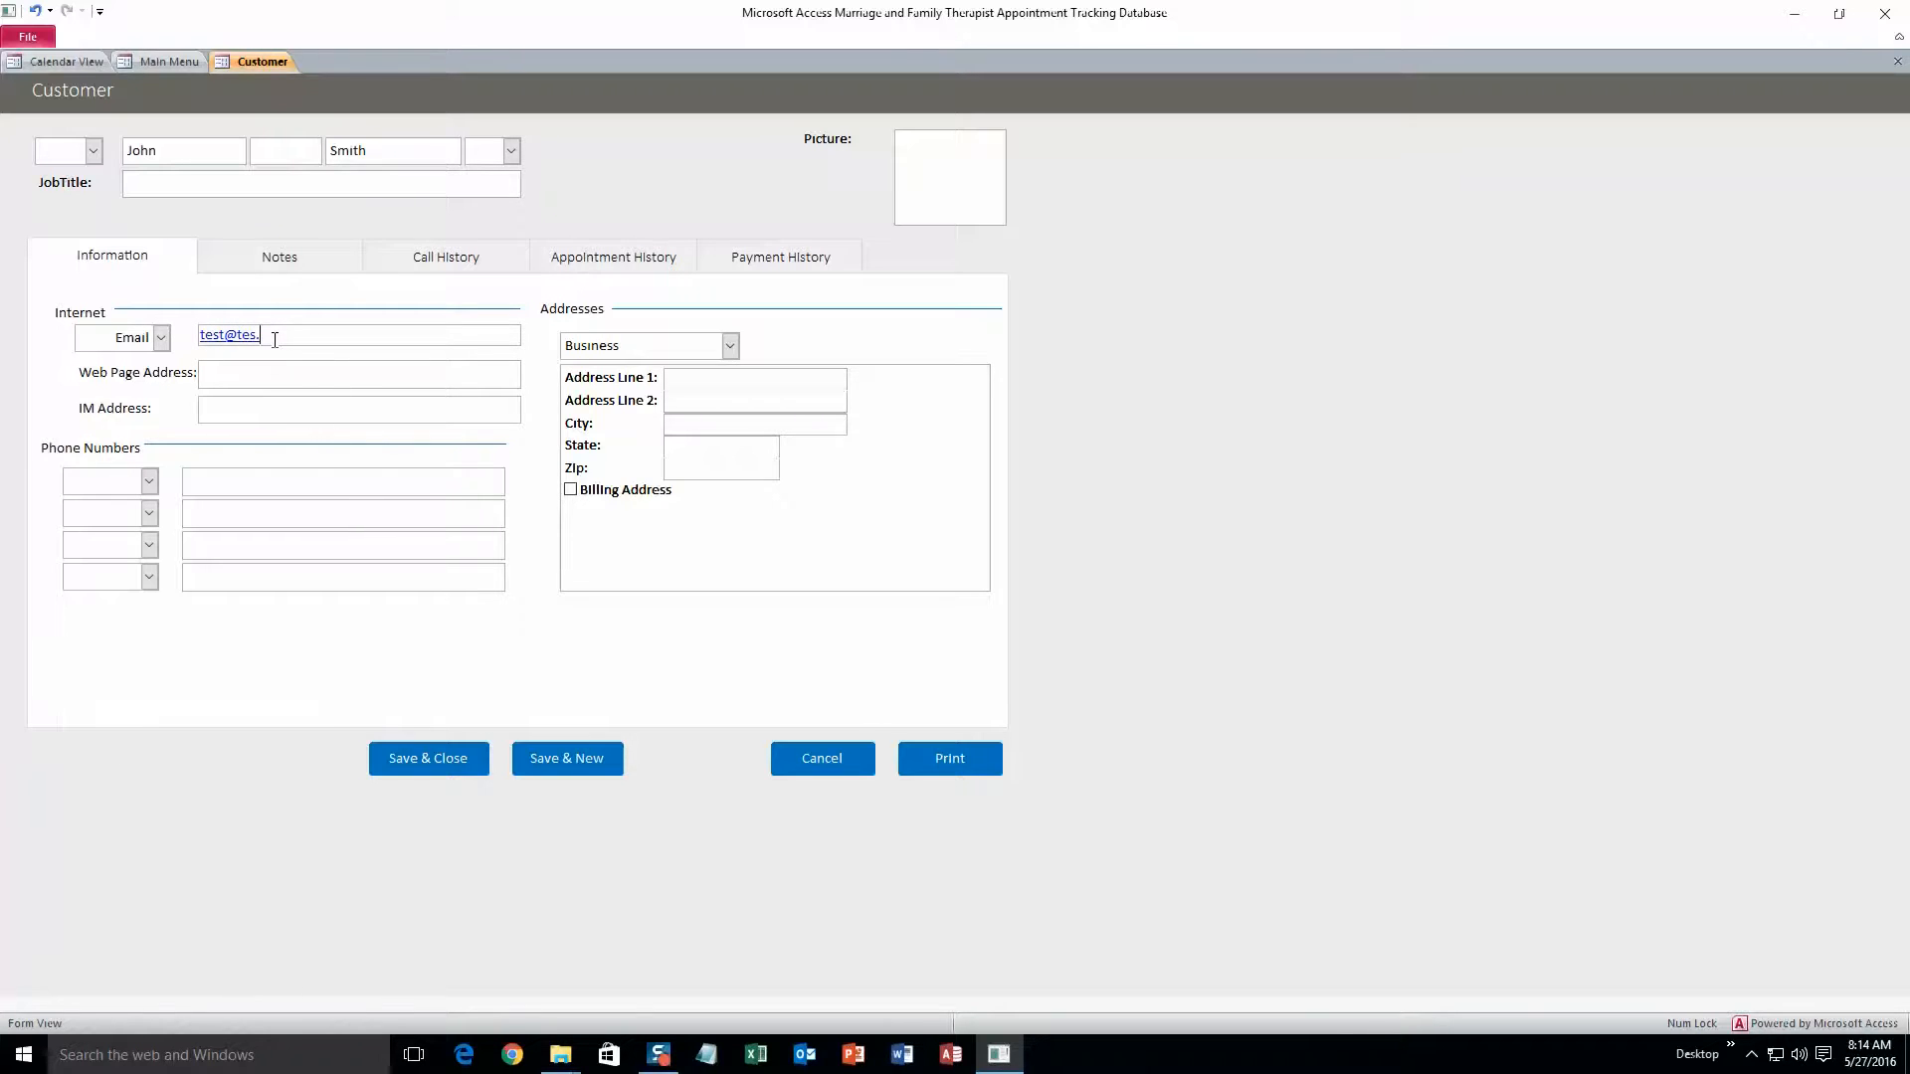
pyautogui.write('t.com')
# Step: Fill in the customer's business street address, city and state, and save and close the record
pyautogui.click(691, 379)
pyautogui.write('123435')
pyautogui.click(693, 426)
pyautogui.write('Ames')
pyautogui.click(693, 448)
pyautogui.write('IA')
pyautogui.click(455, 760)
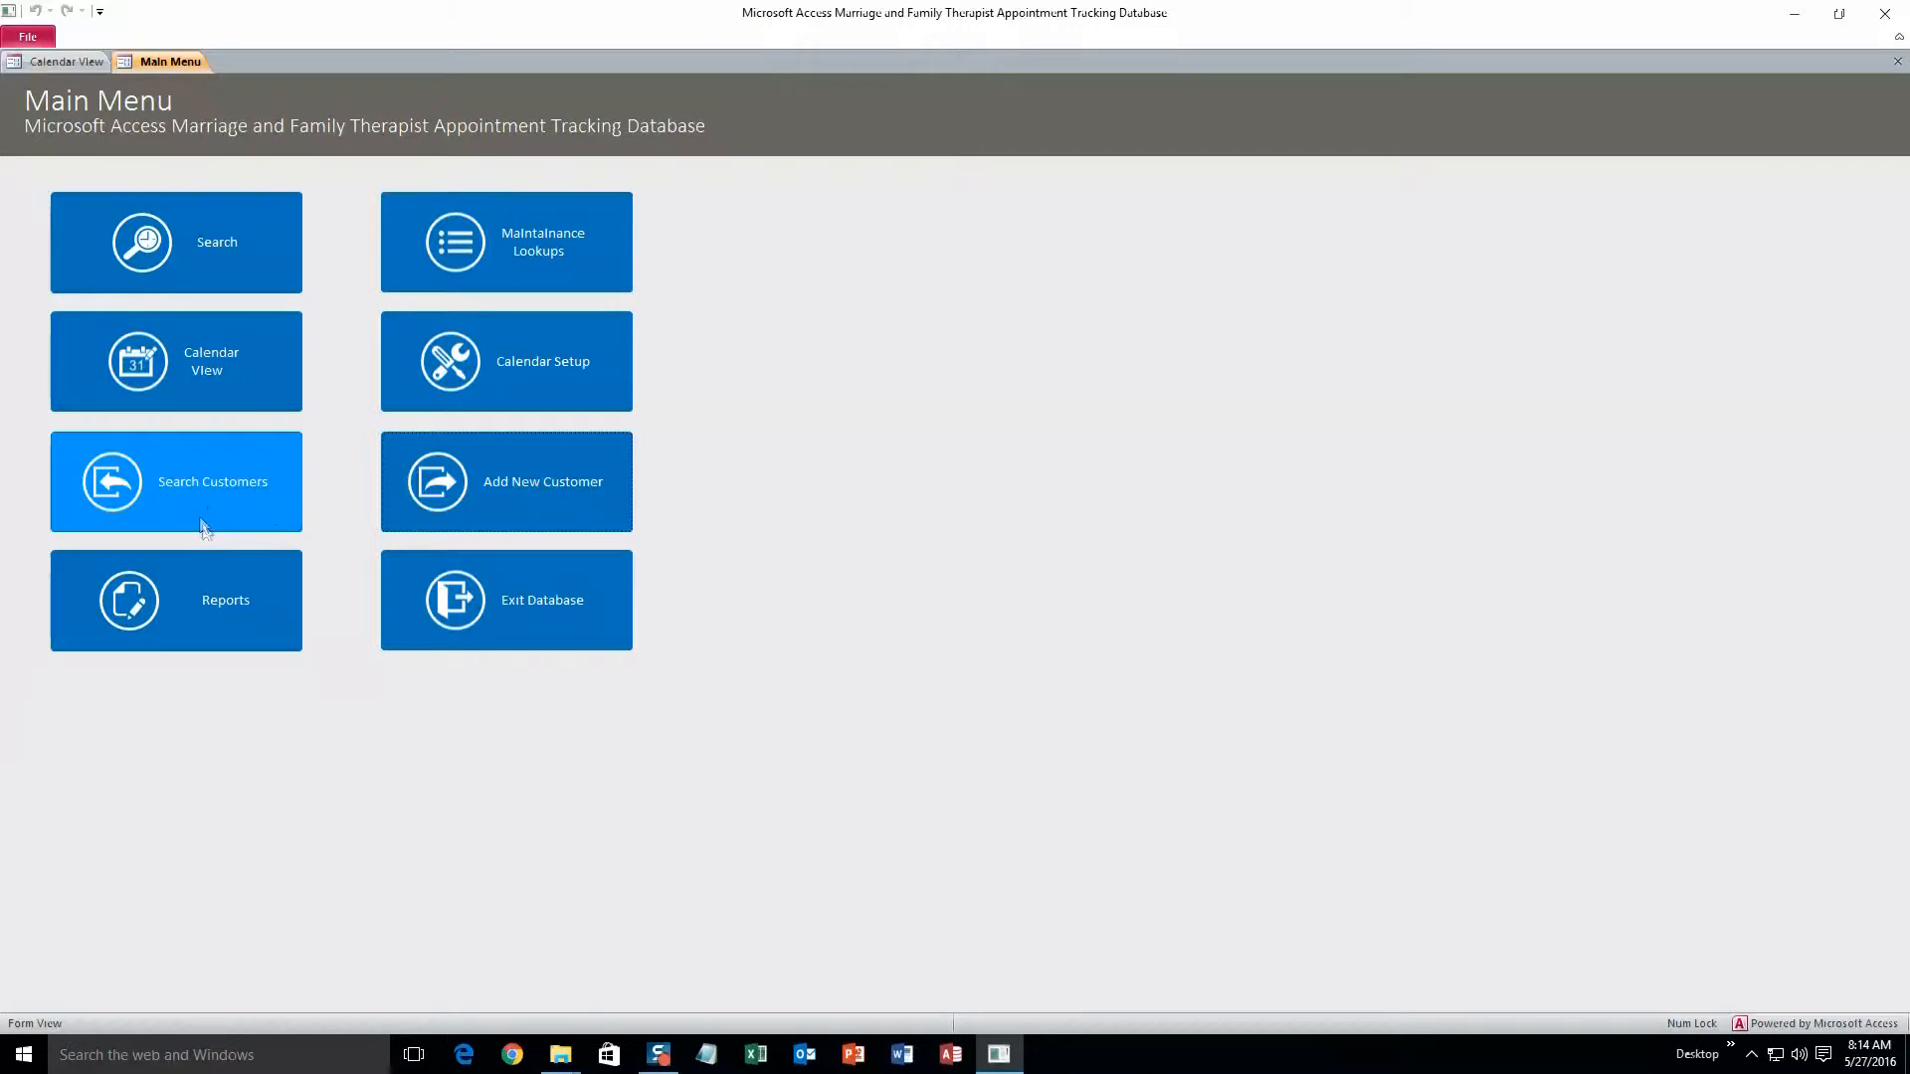
# Step: Search the customers by the new customer's last name, view the matching record and close it without changes
pyautogui.click(169, 491)
pyautogui.click(99, 92)
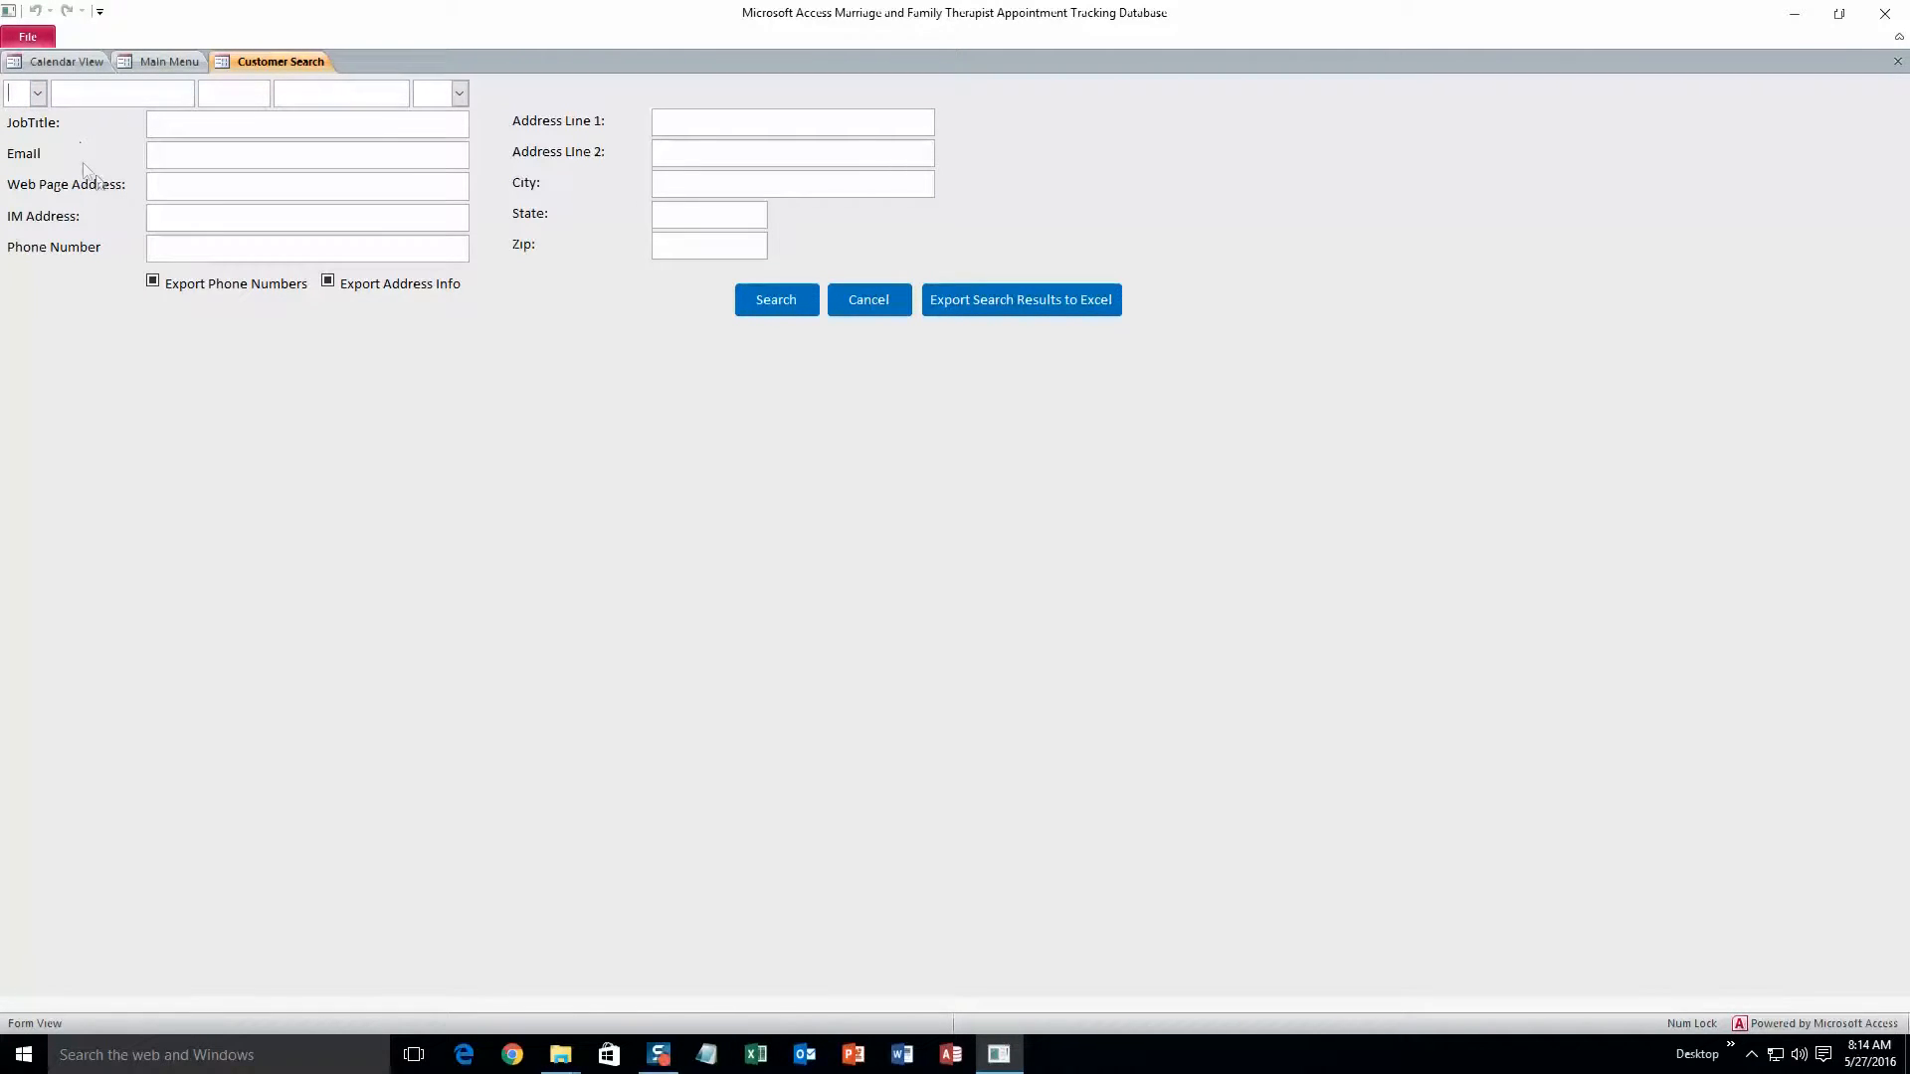
pyautogui.click(345, 102)
pyautogui.write('Smith')
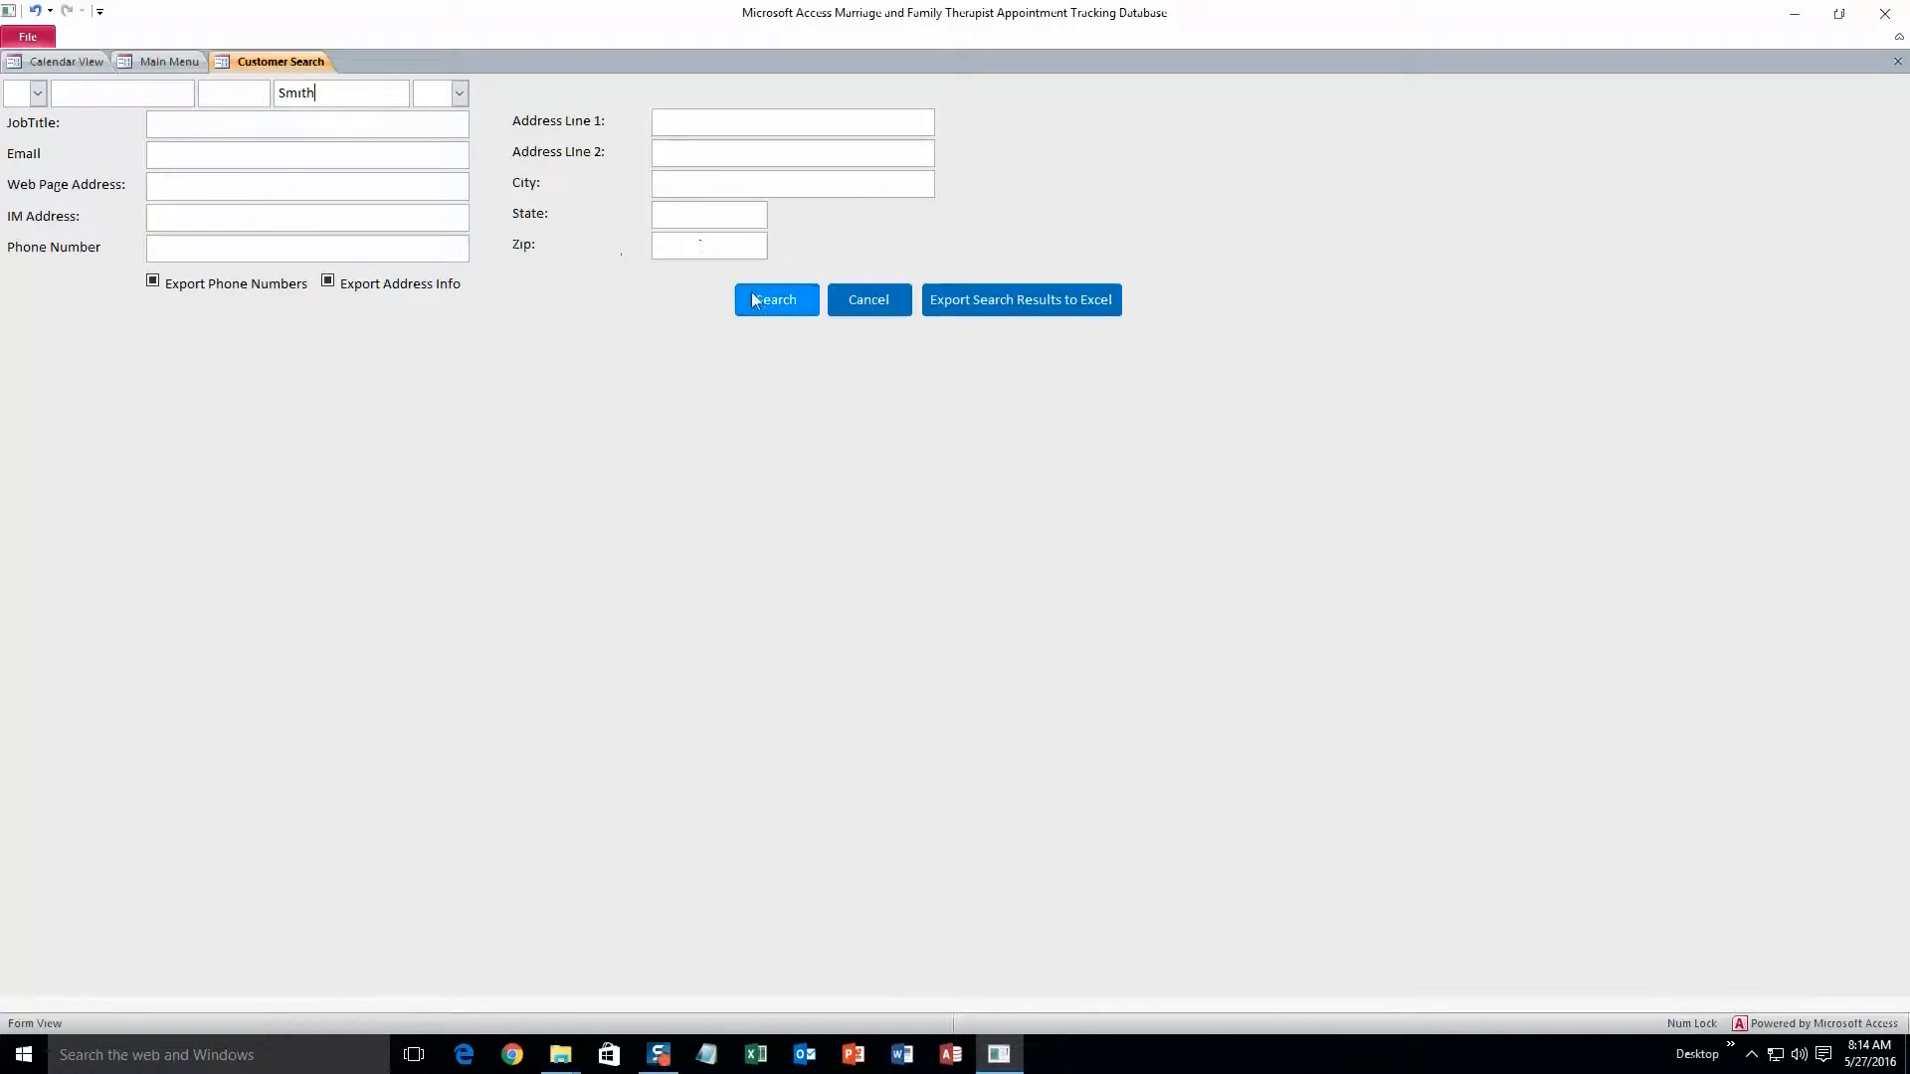
pyautogui.click(761, 296)
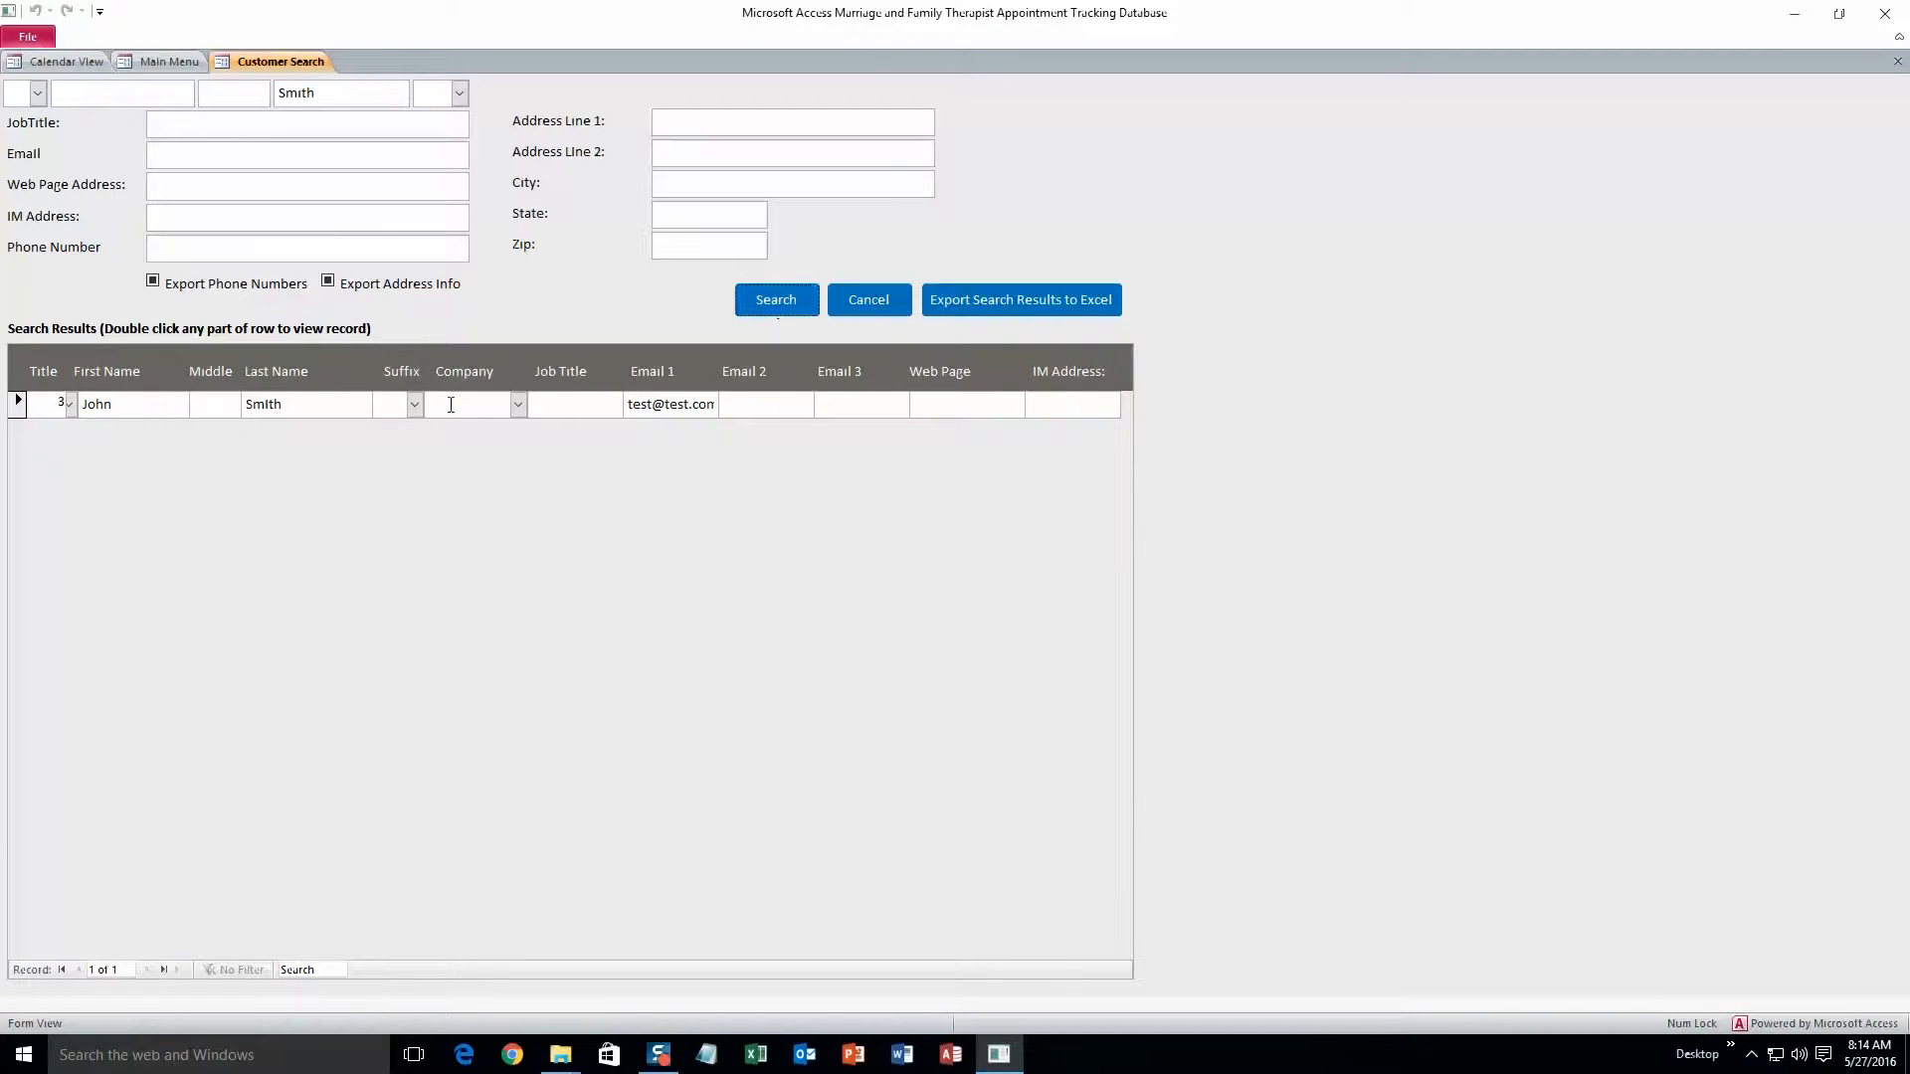
pyautogui.doubleClick(347, 408)
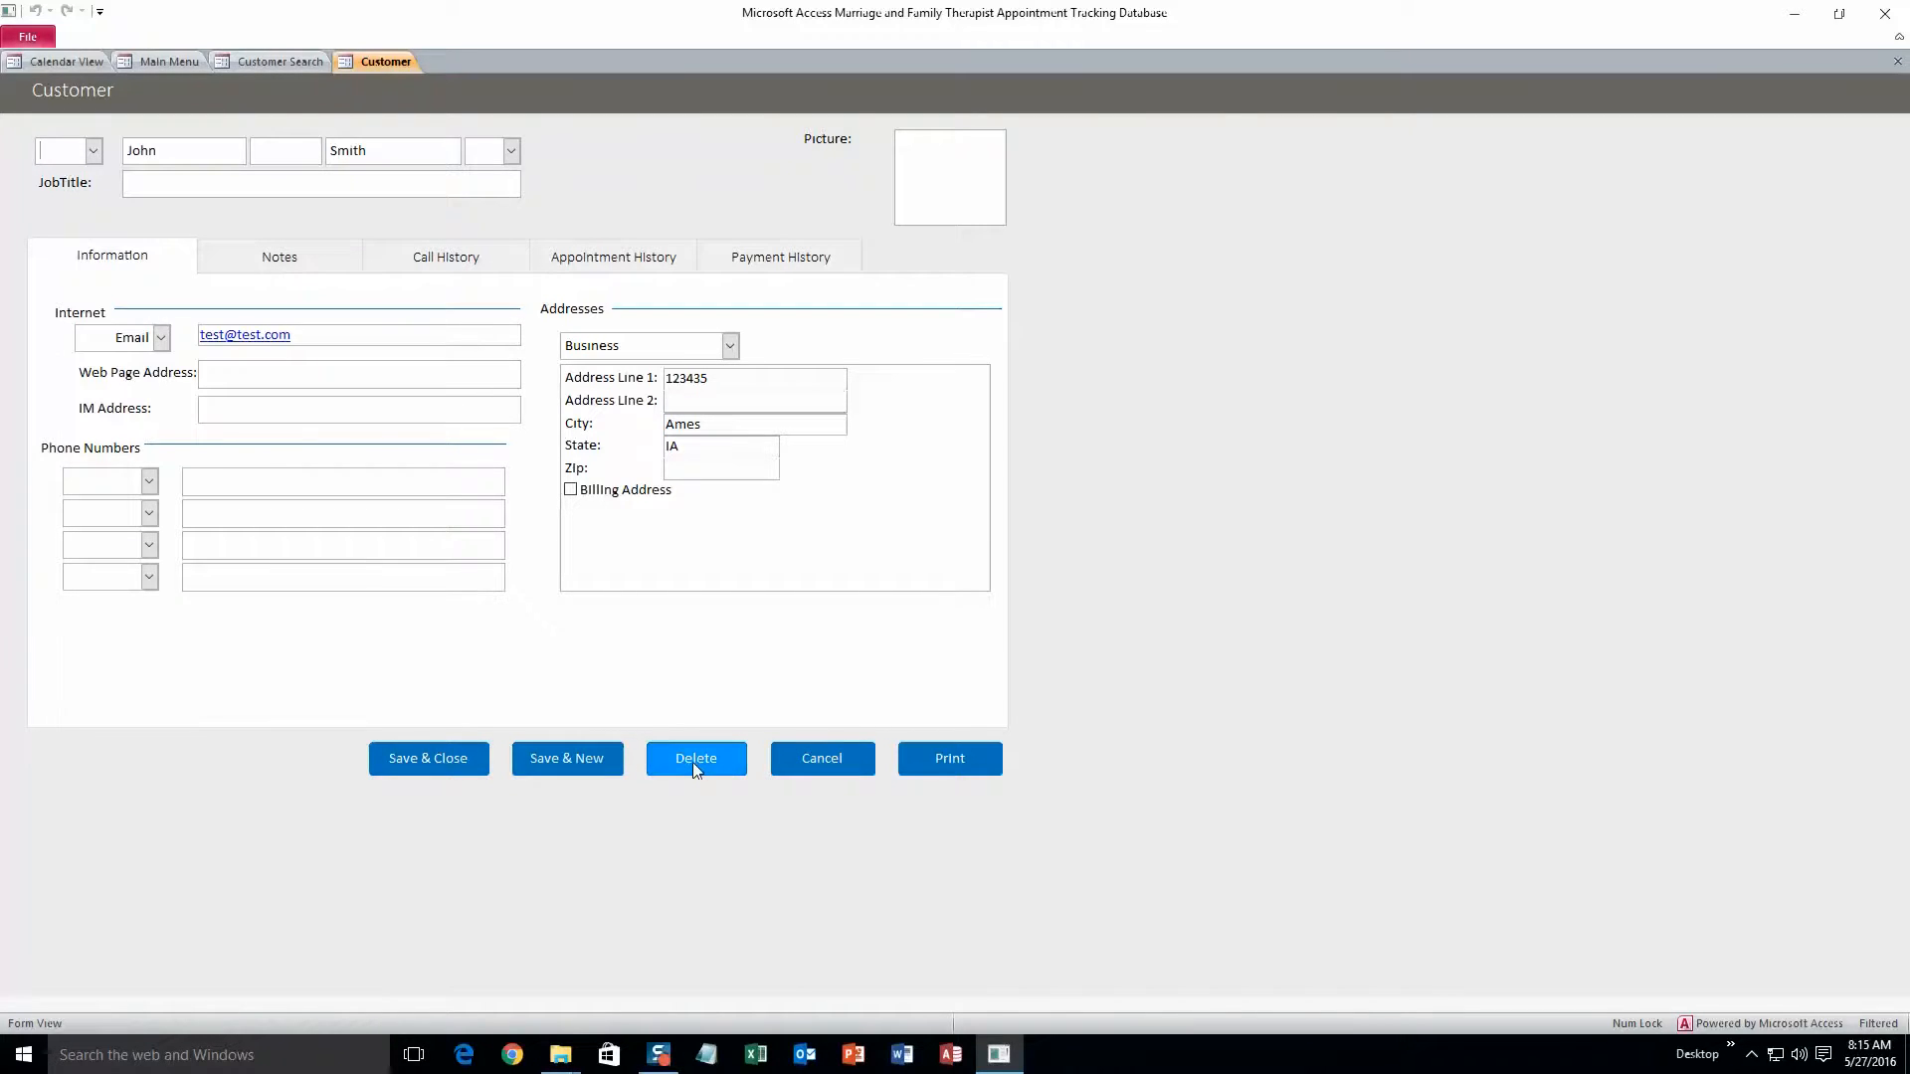
pyautogui.click(821, 764)
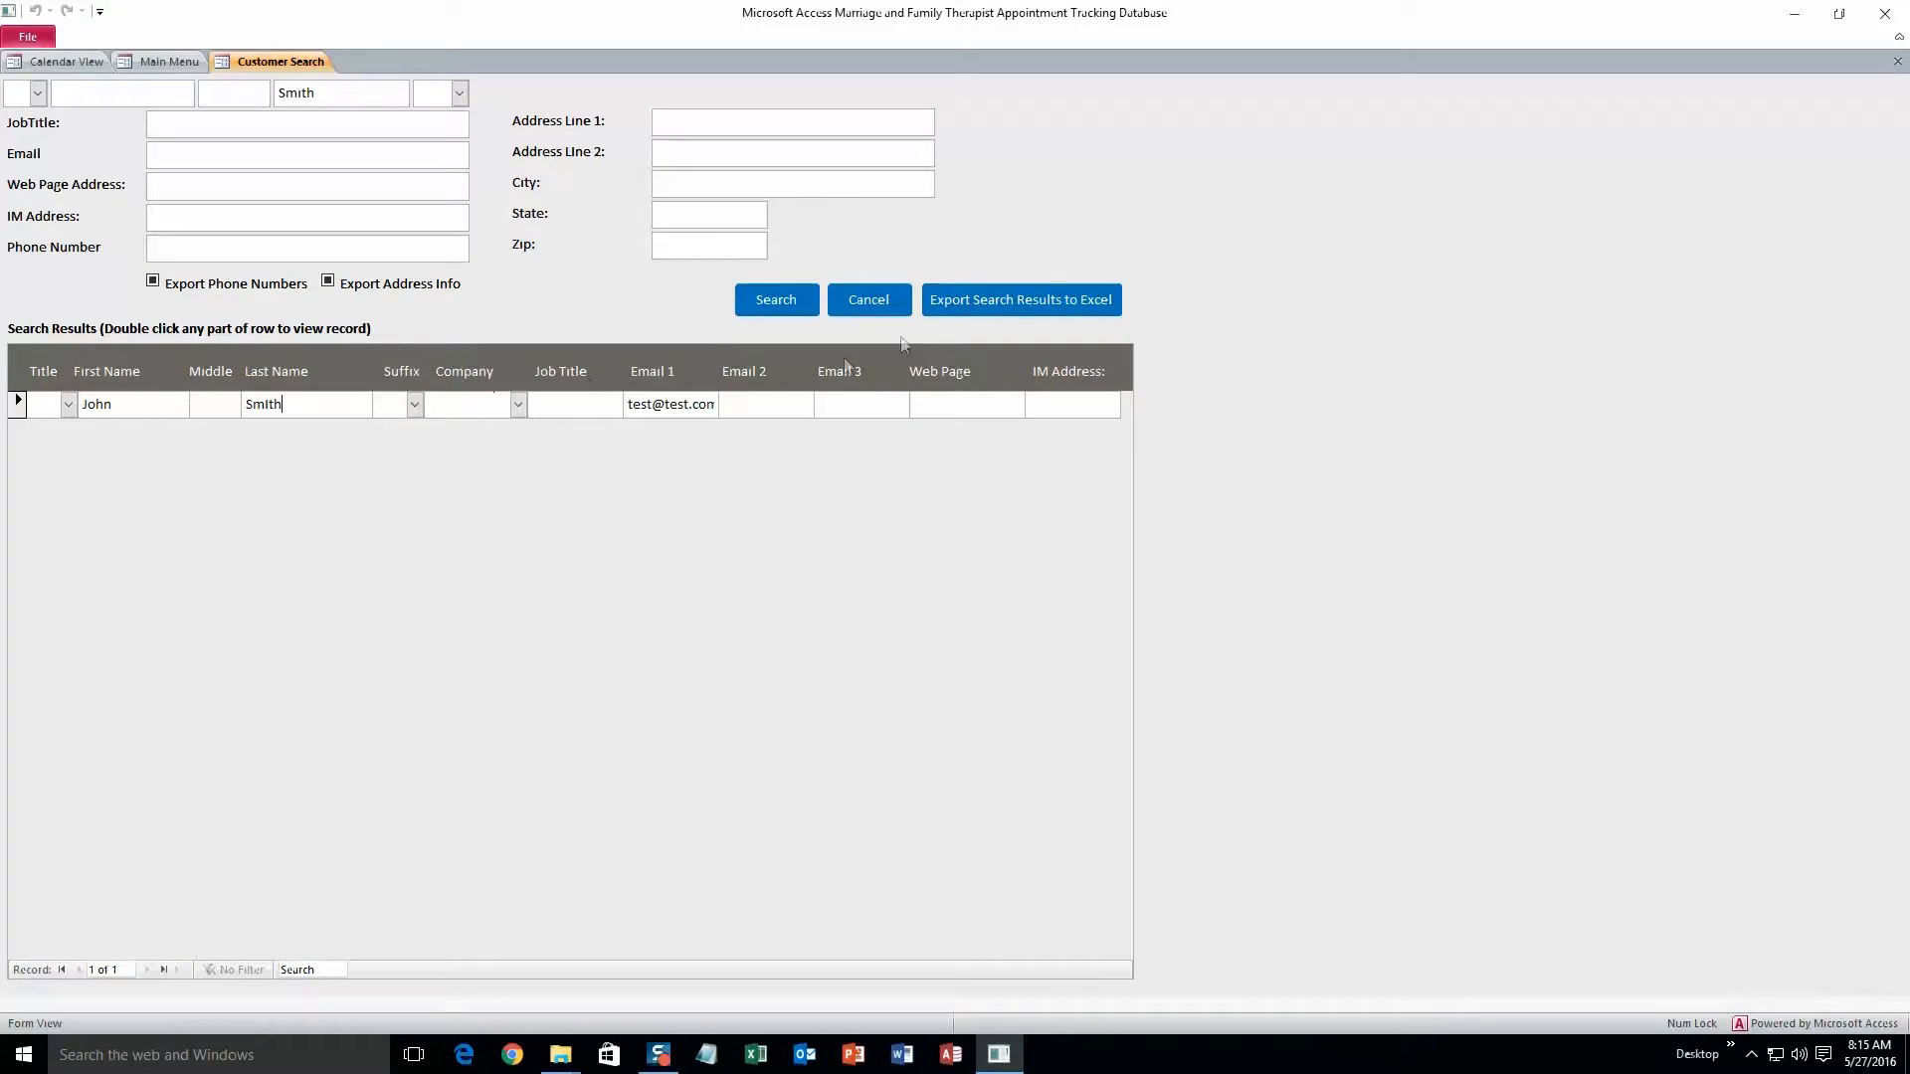
# Step: Export the customer search results to Excel and close the exported workbook
pyautogui.click(971, 303)
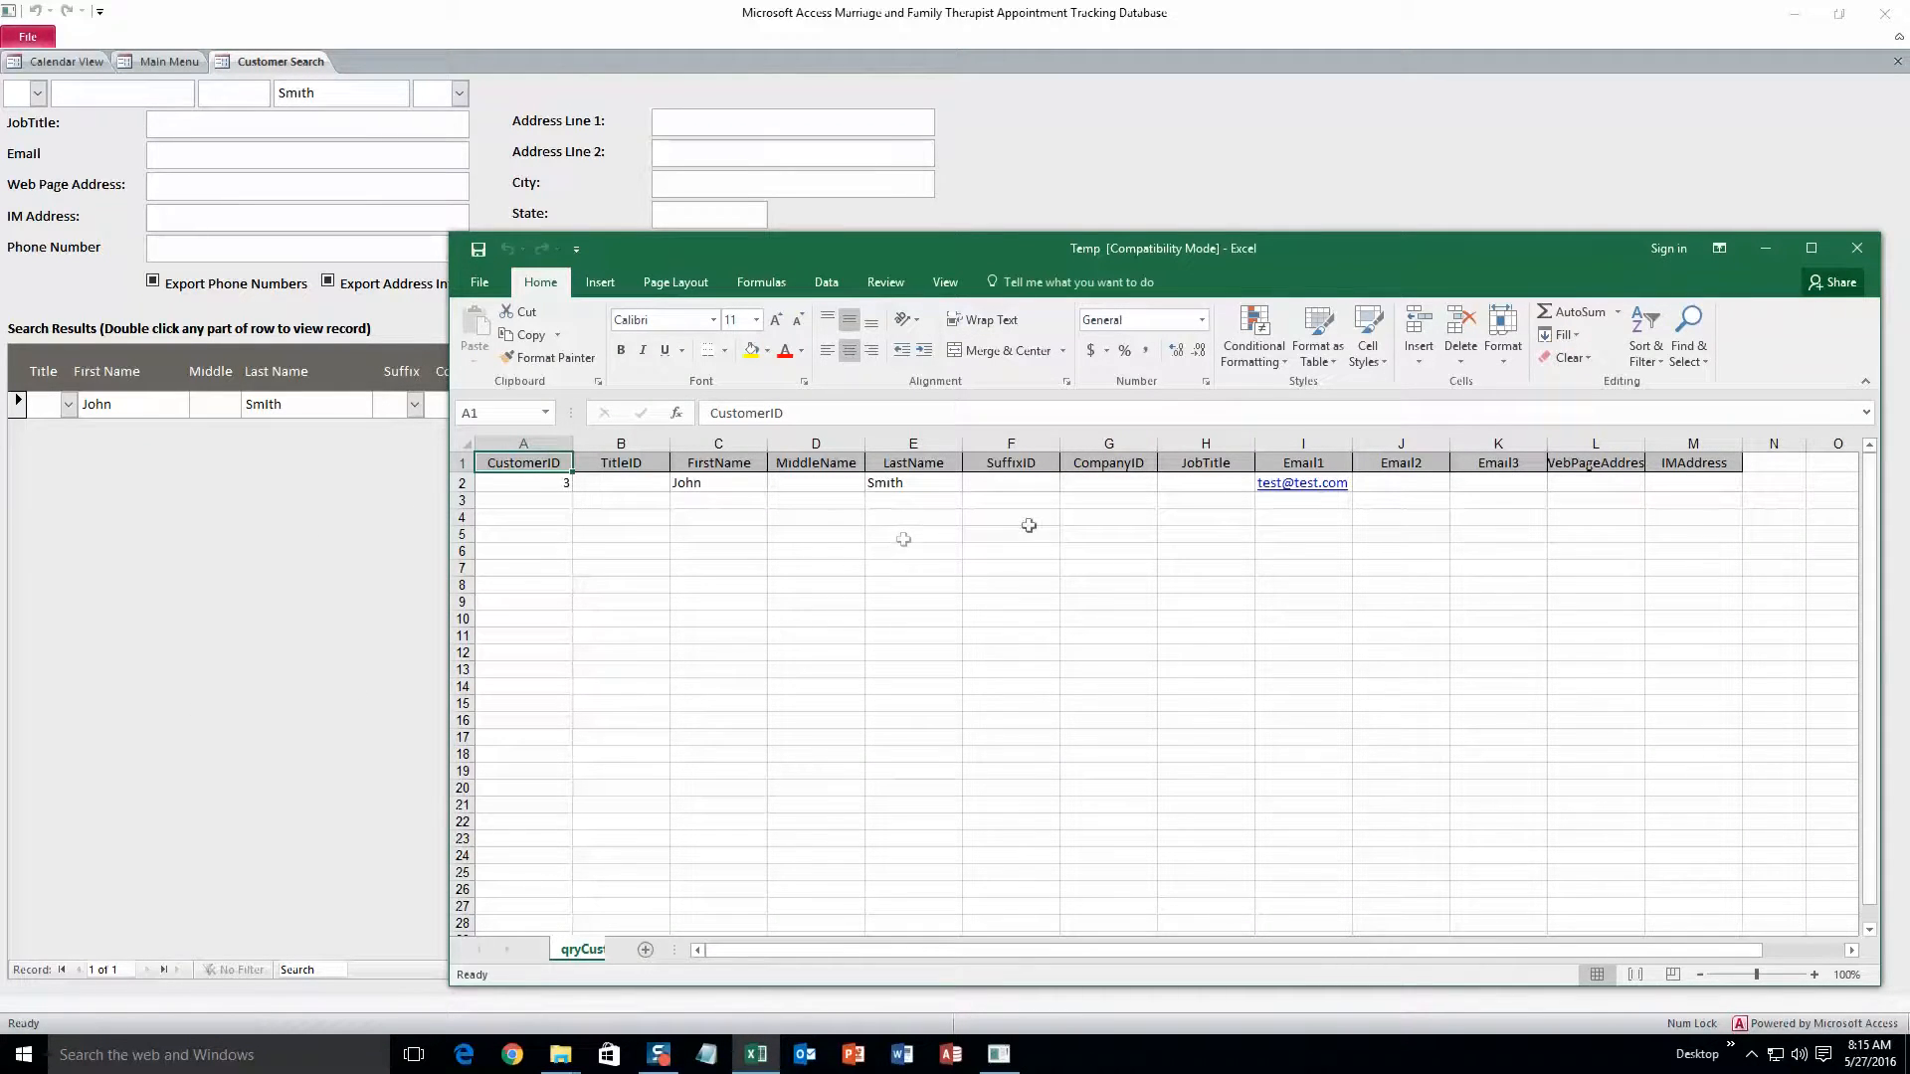
pyautogui.click(1859, 251)
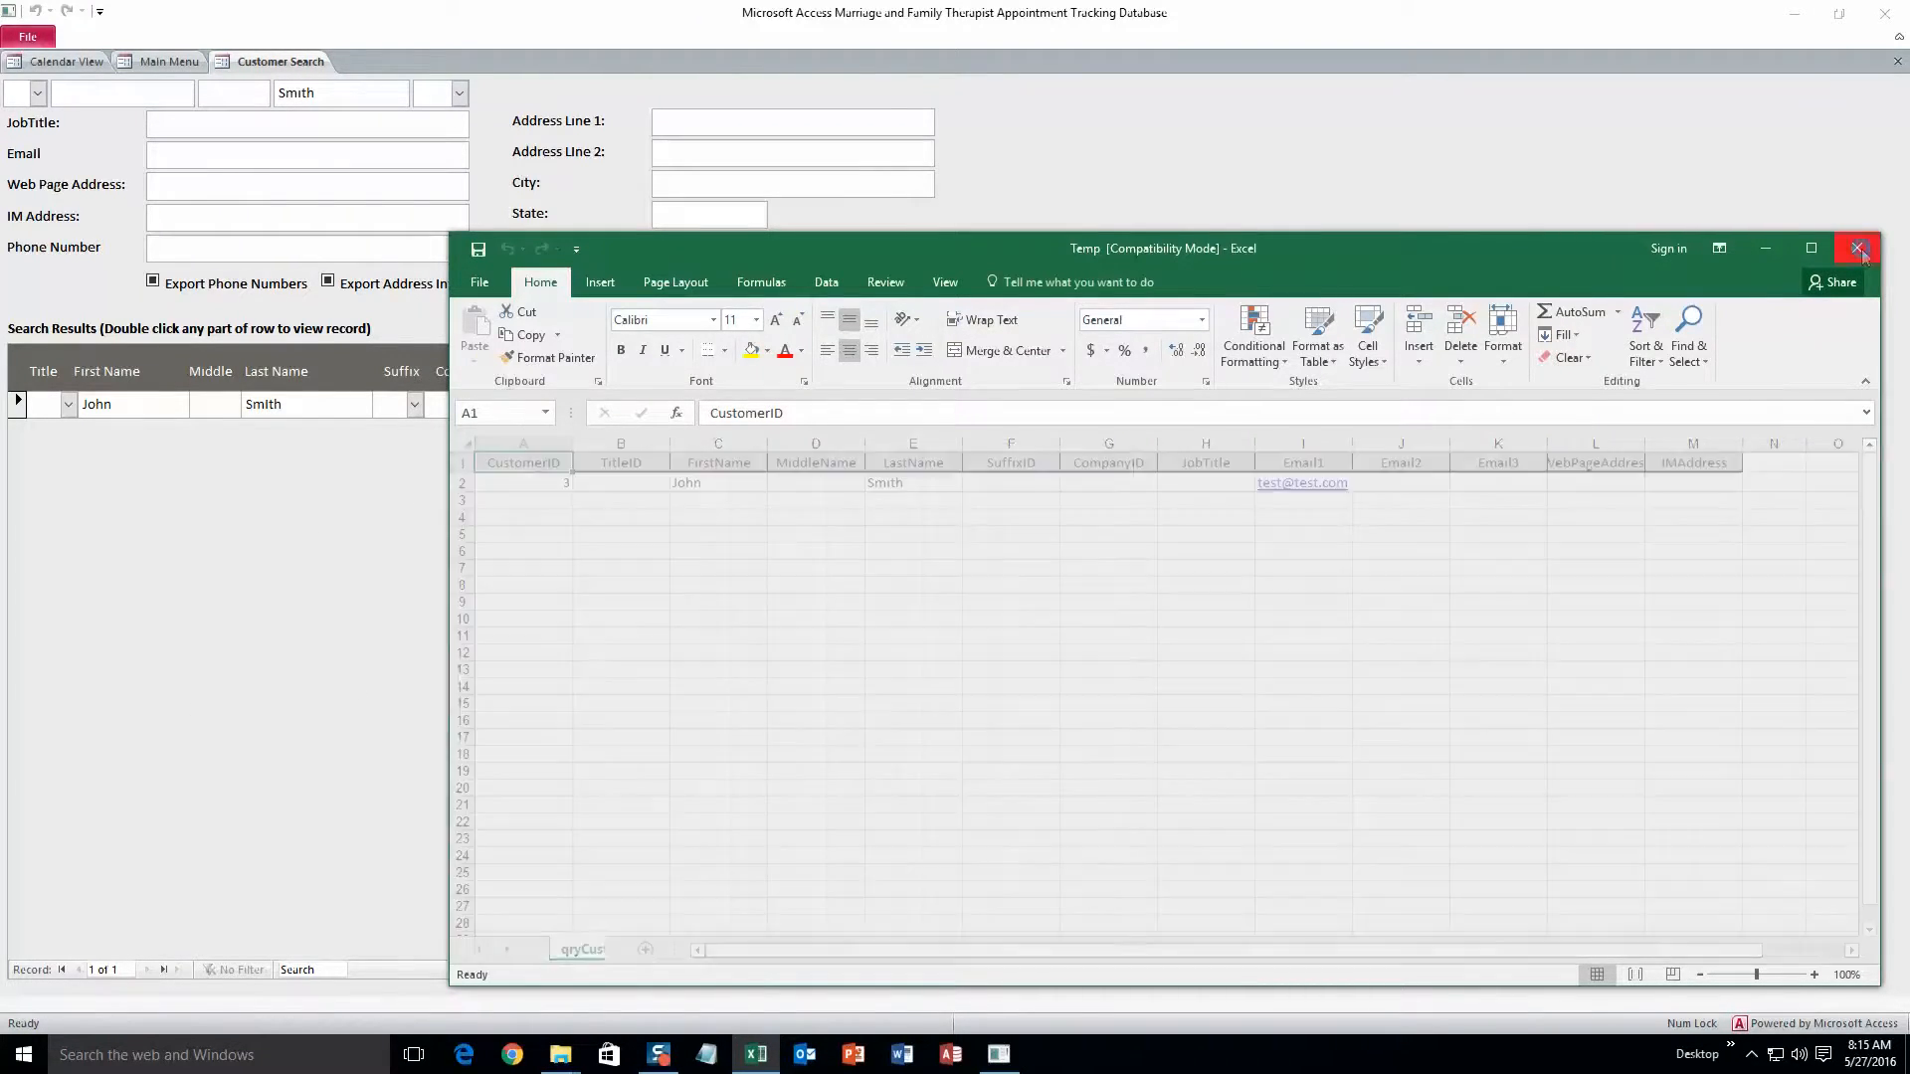
# Step: Open the Calendar View from the Main Menu and set its date to today
pyautogui.click(157, 60)
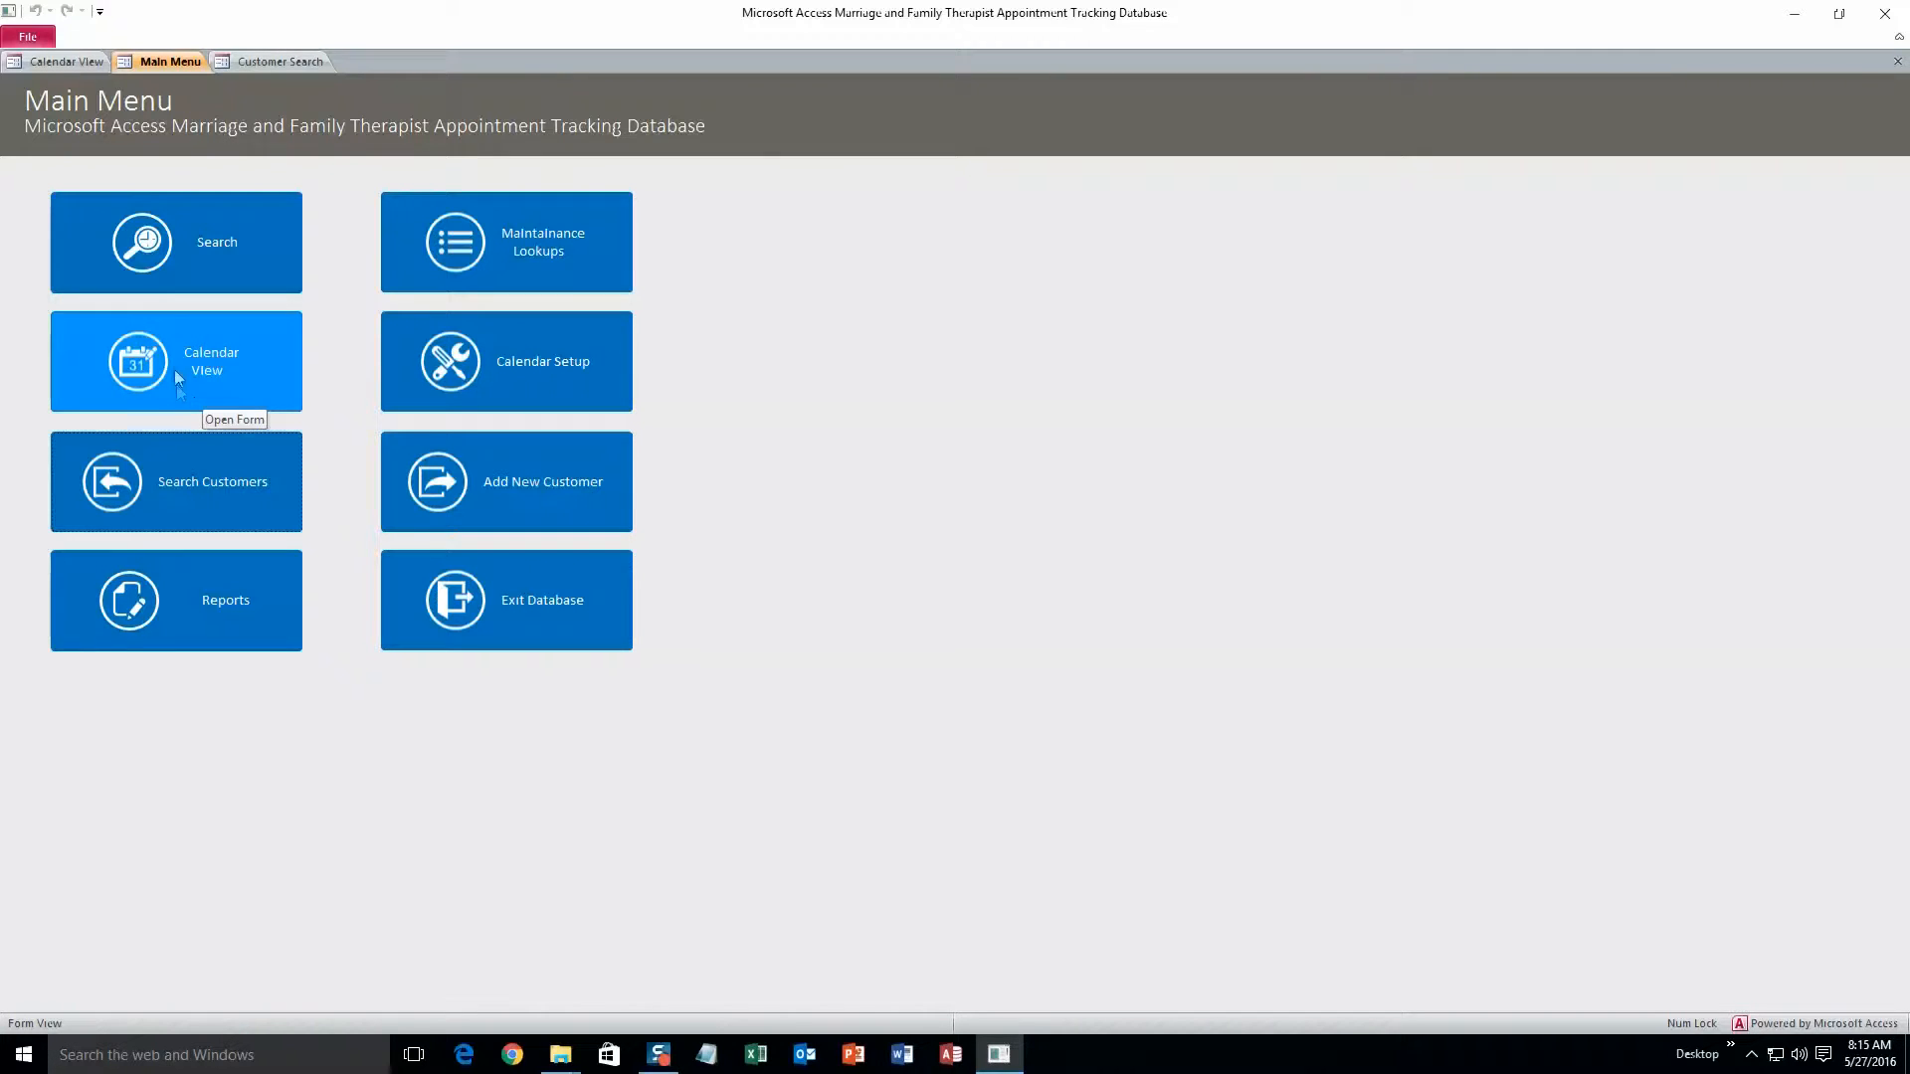
pyautogui.click(236, 388)
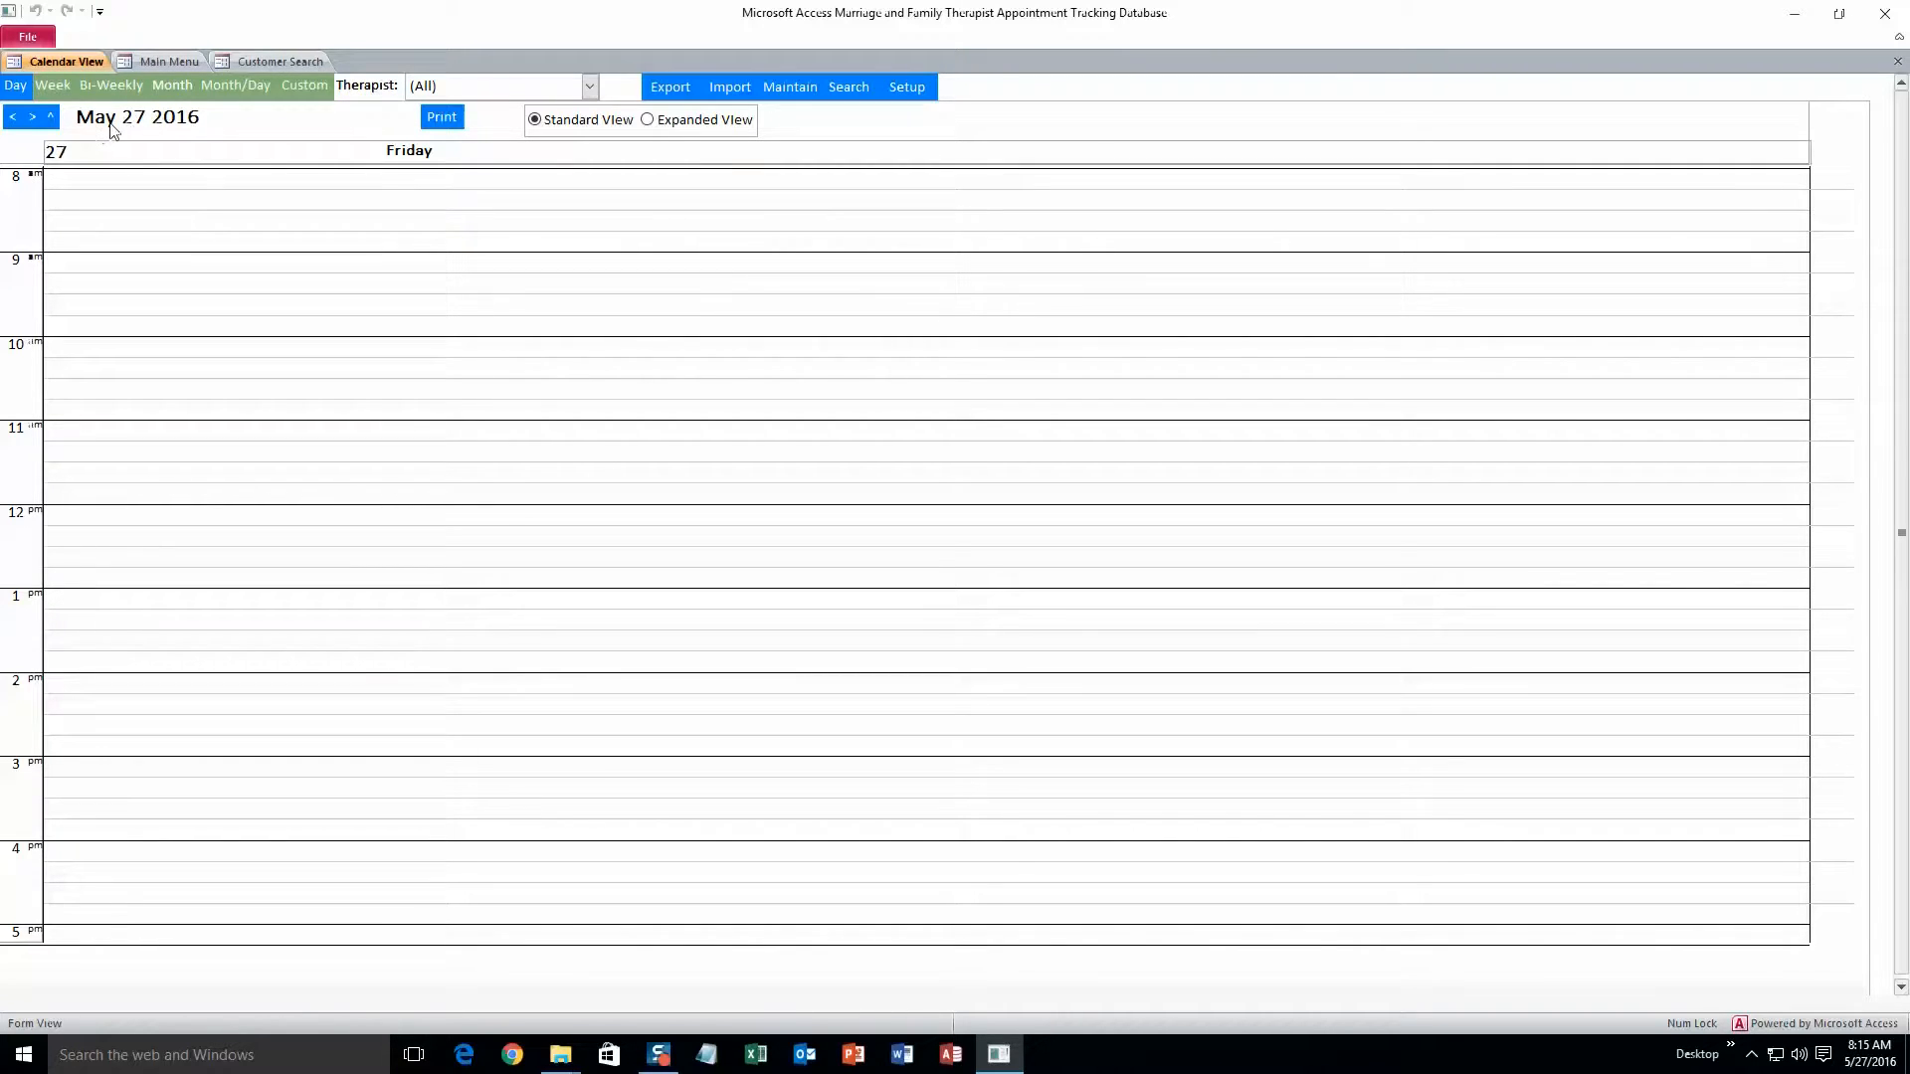
pyautogui.click(55, 116)
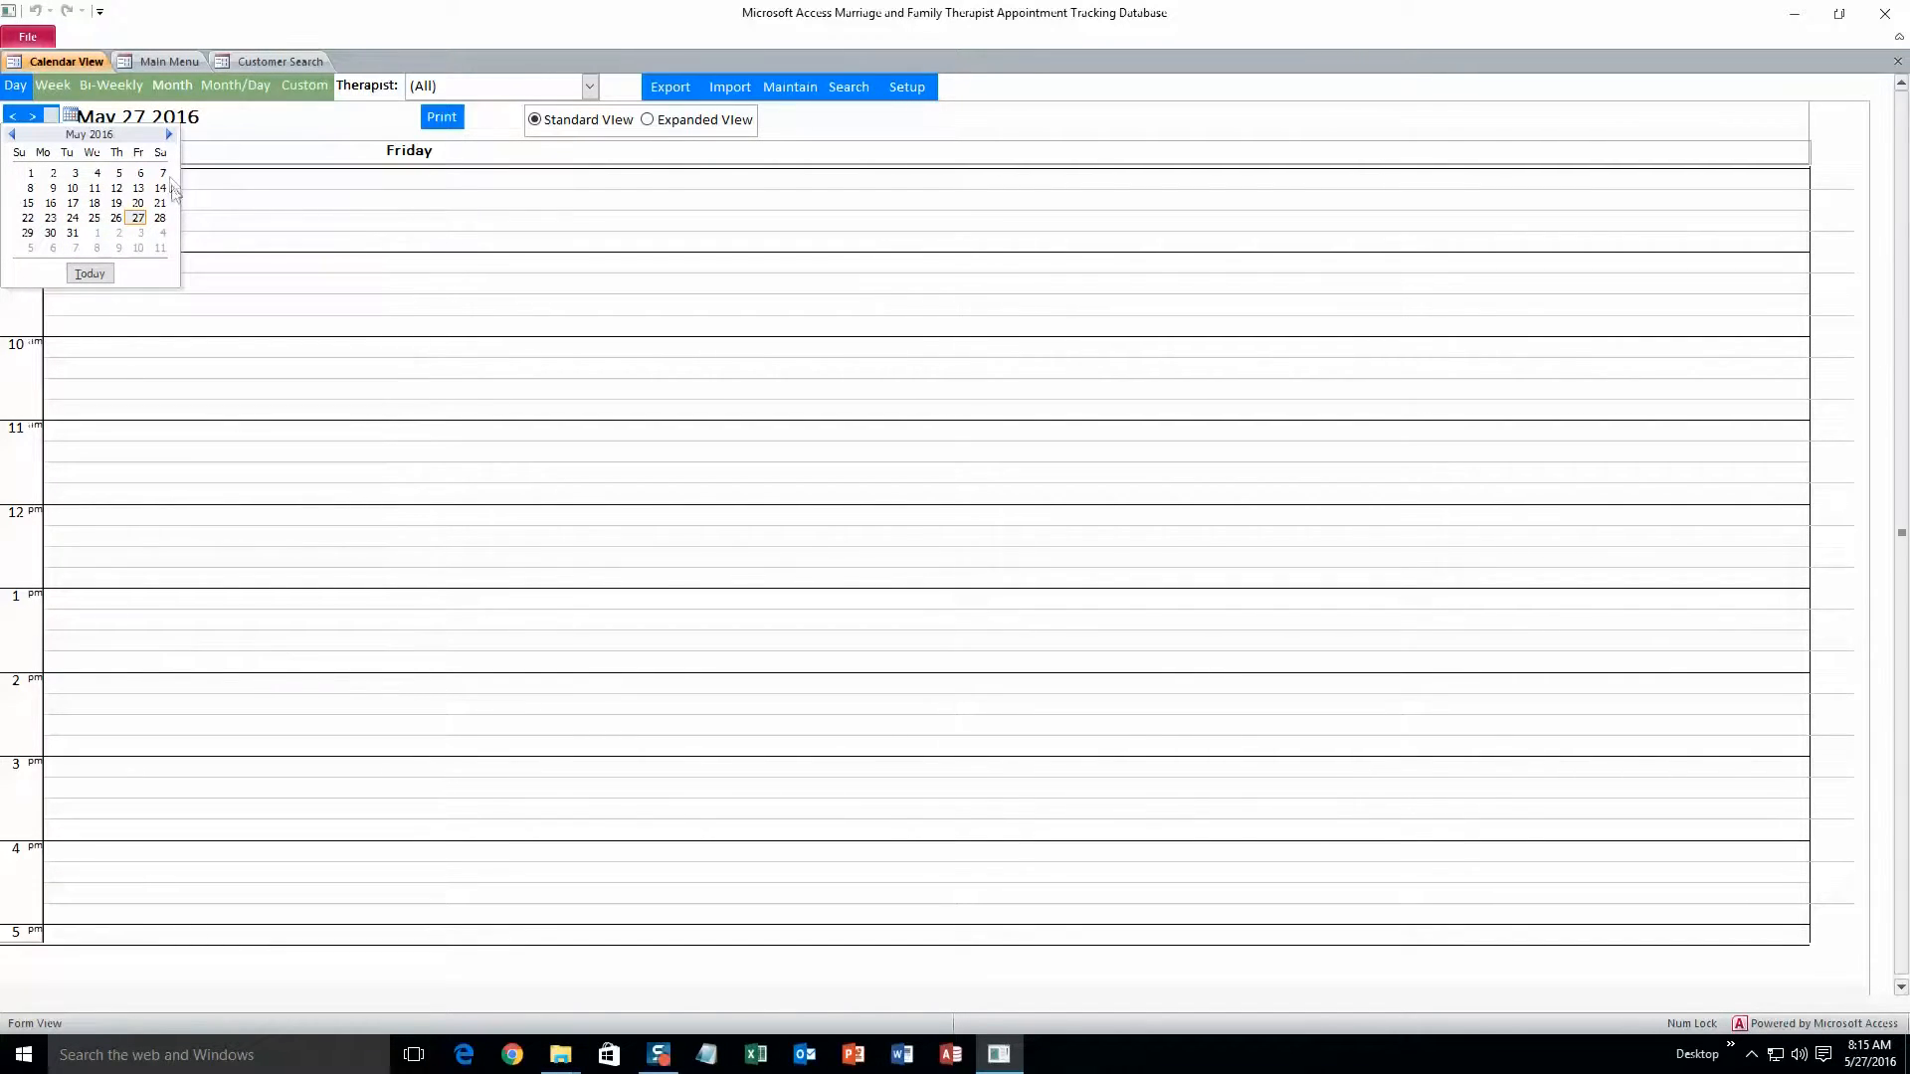
pyautogui.click(107, 274)
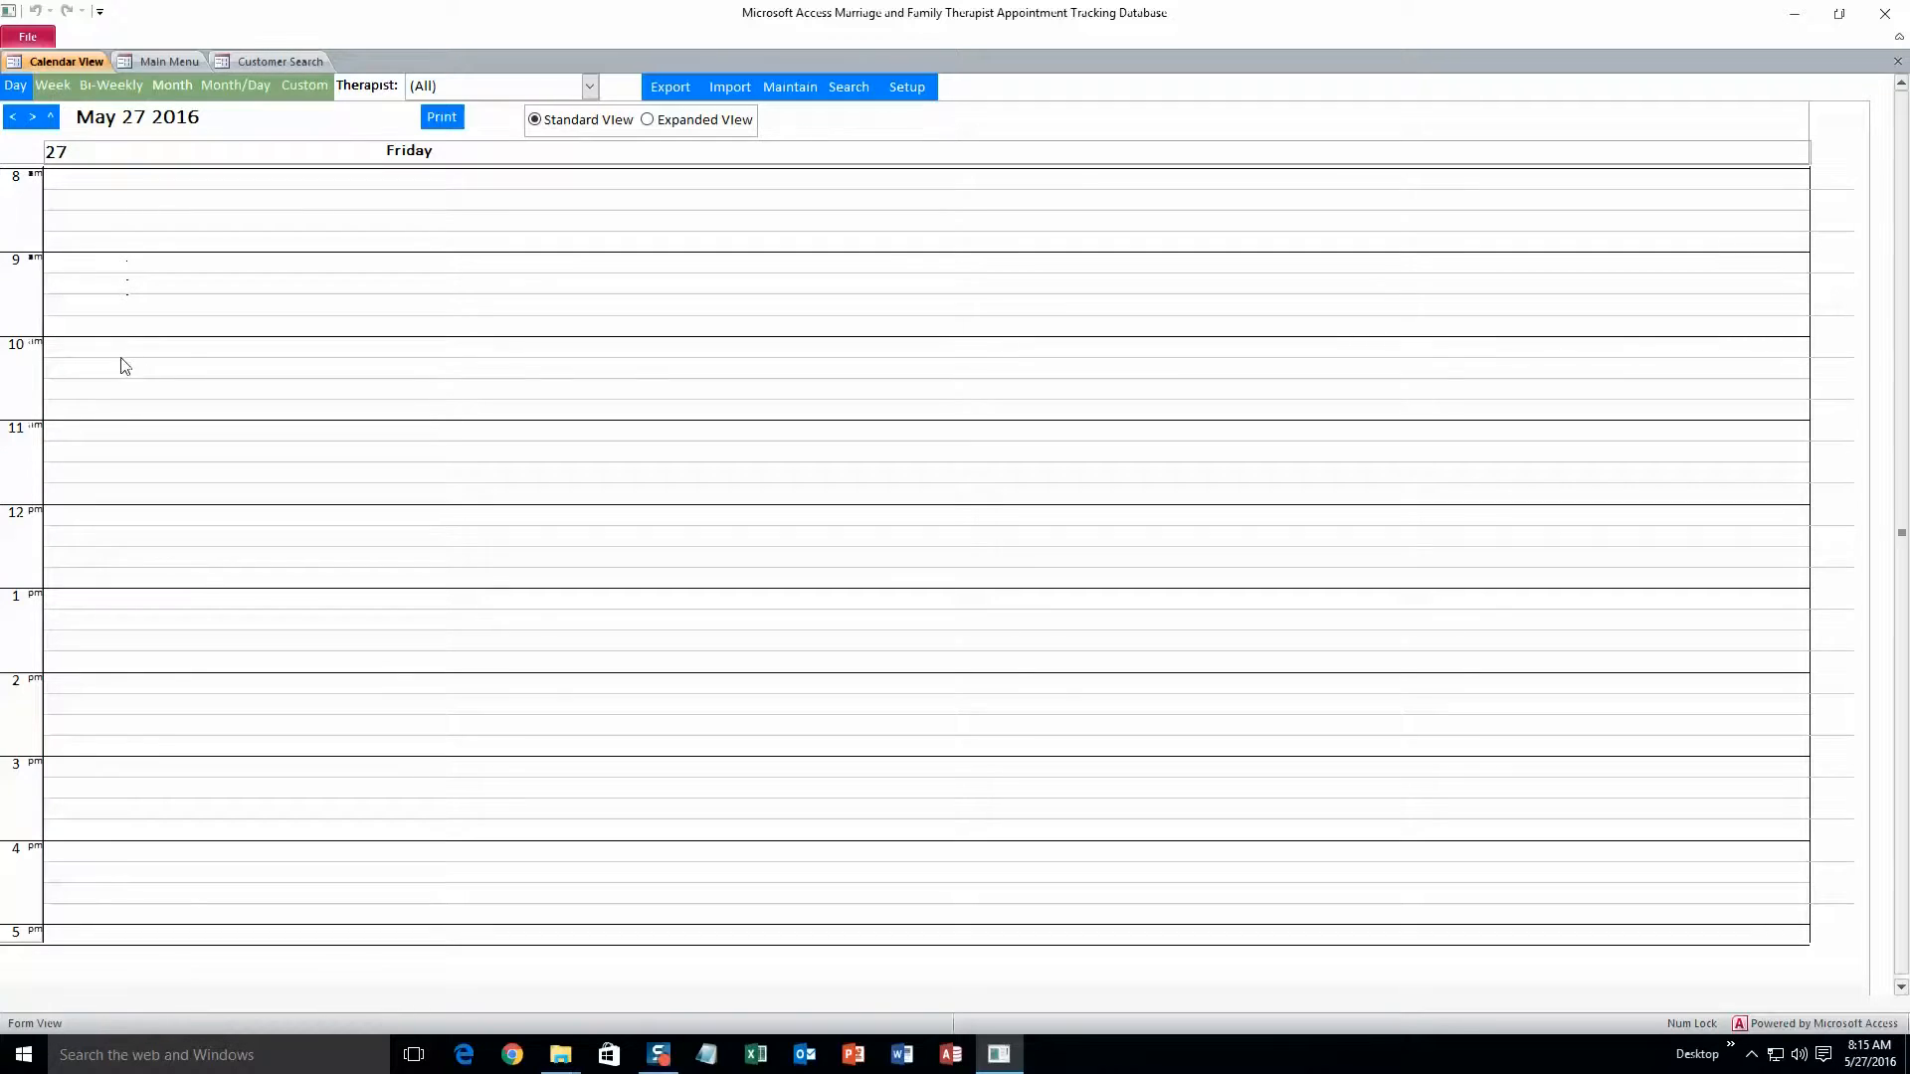
# Step: Create a 12:00 PM appointment on May 27 2016 for the new customer with Therapist 1 and type Group
pyautogui.doubleClick(142, 515)
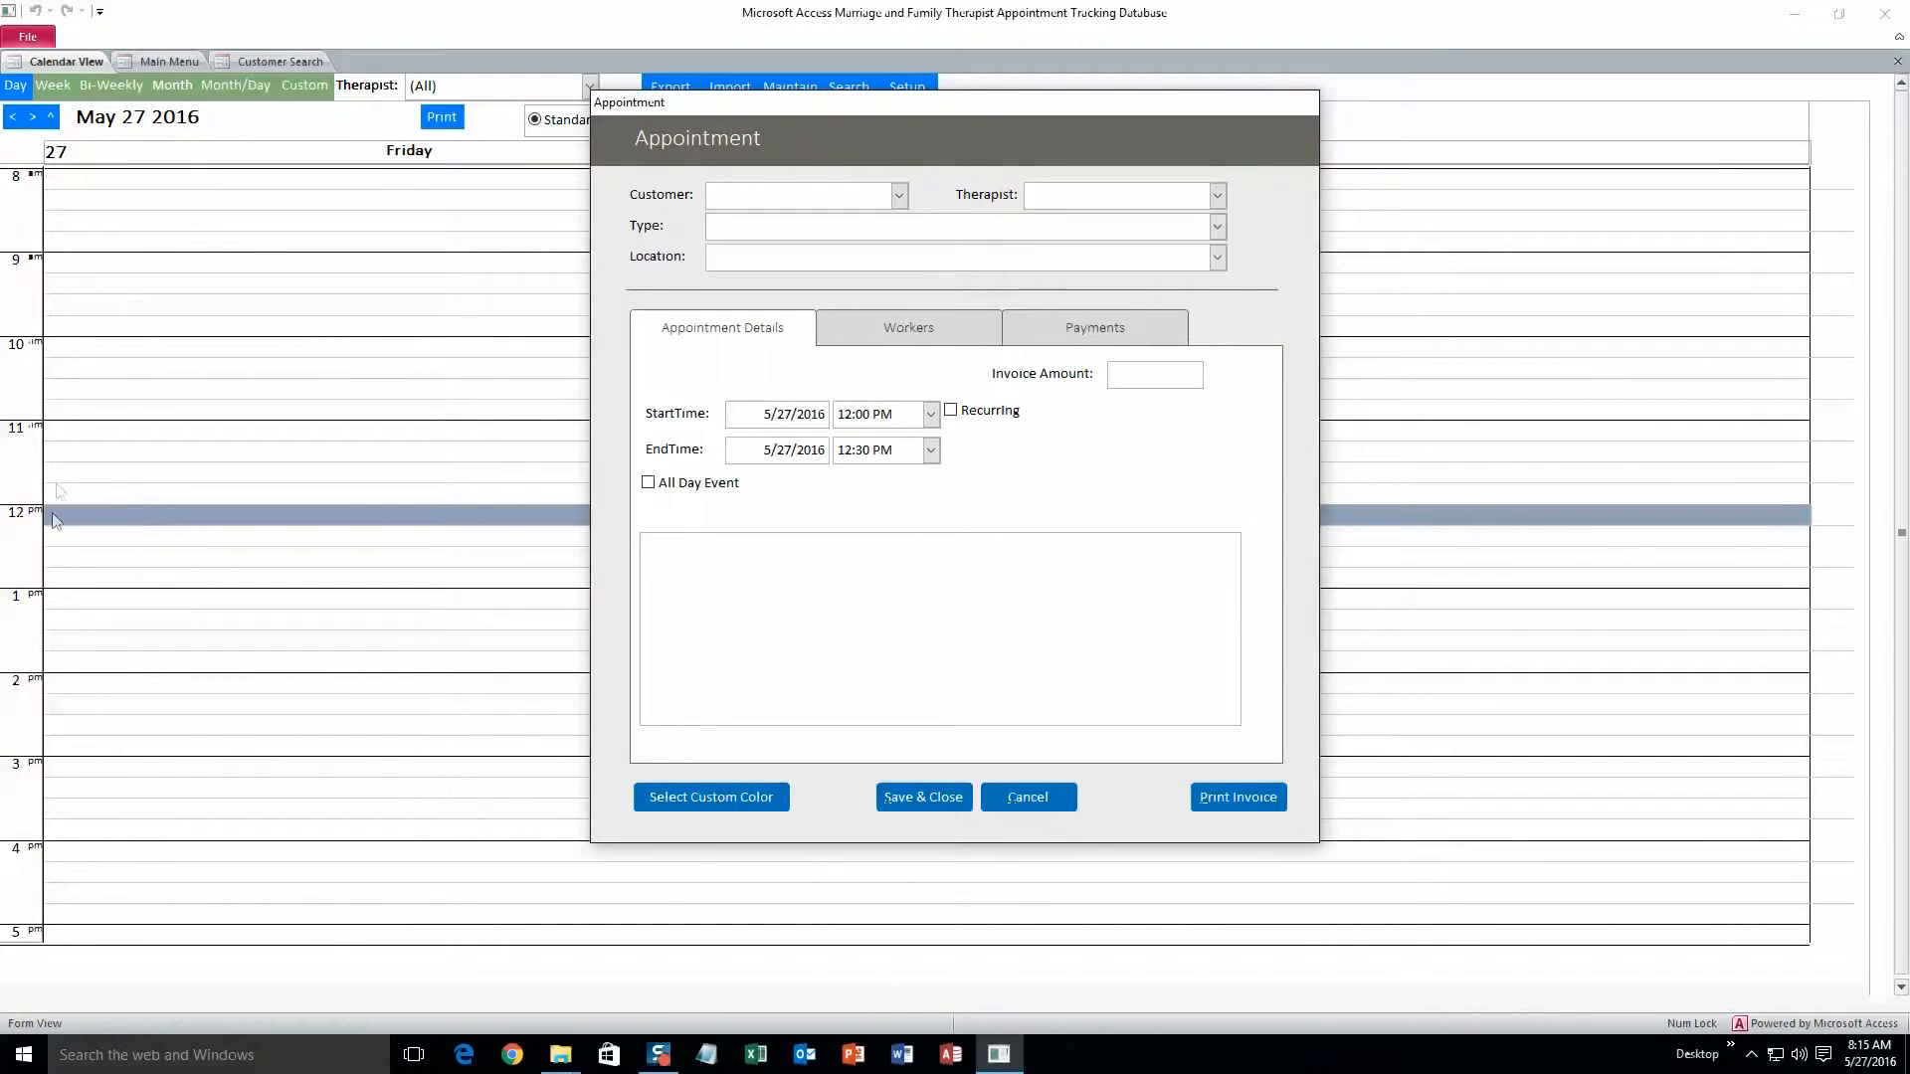
pyautogui.click(898, 196)
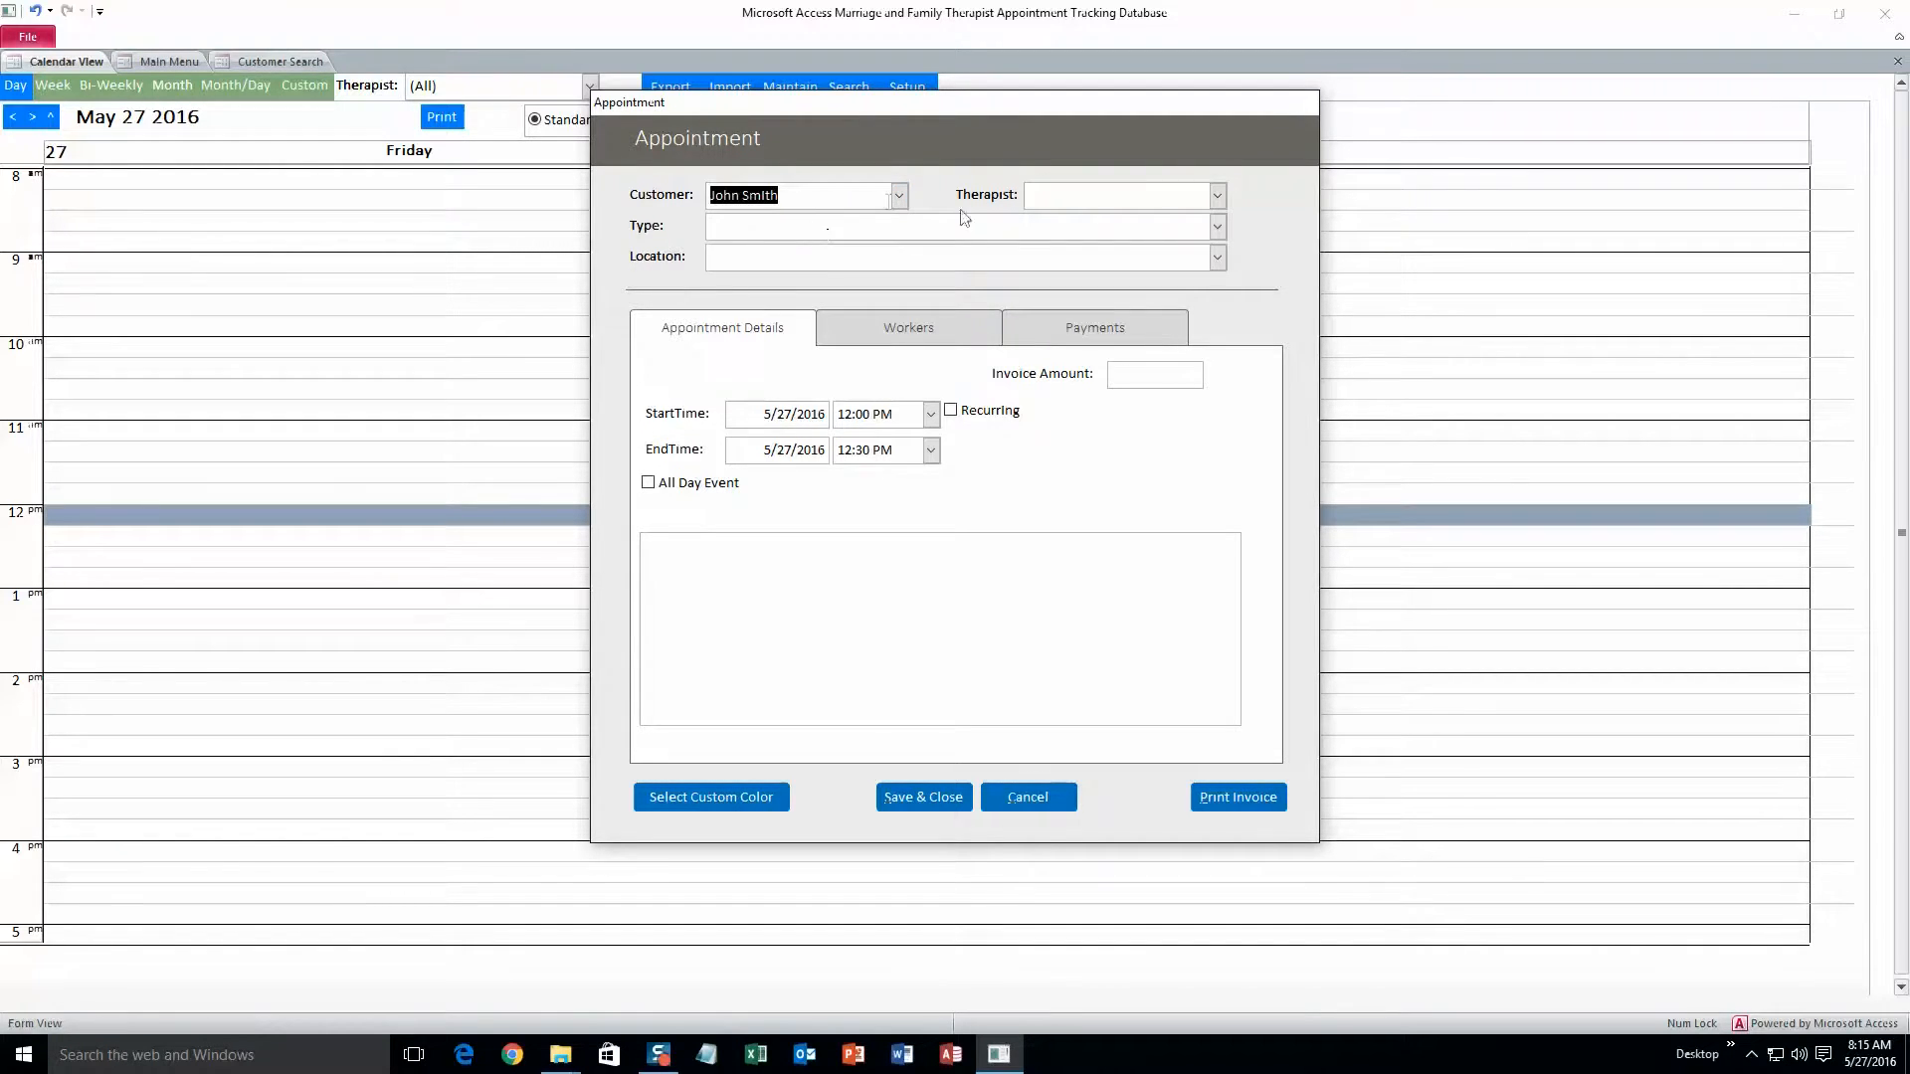
pyautogui.click(1217, 195)
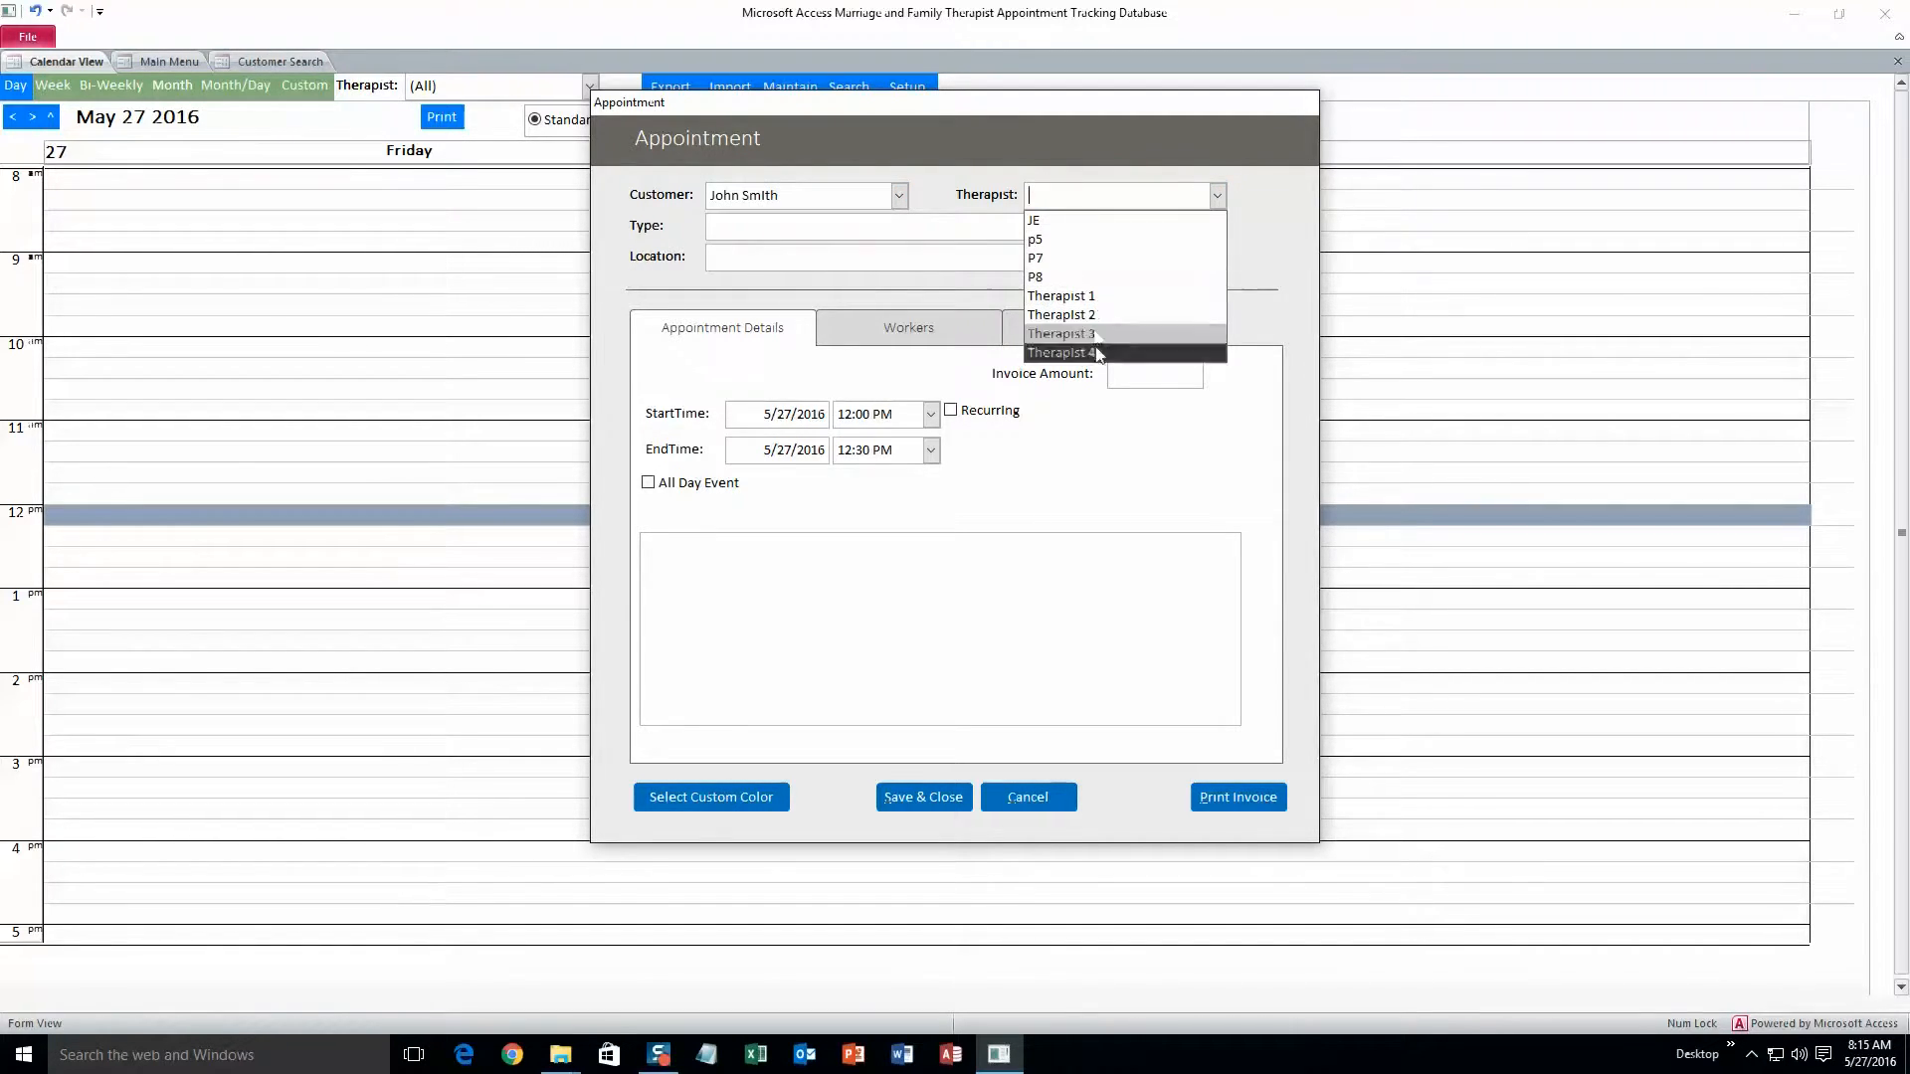
pyautogui.click(1096, 296)
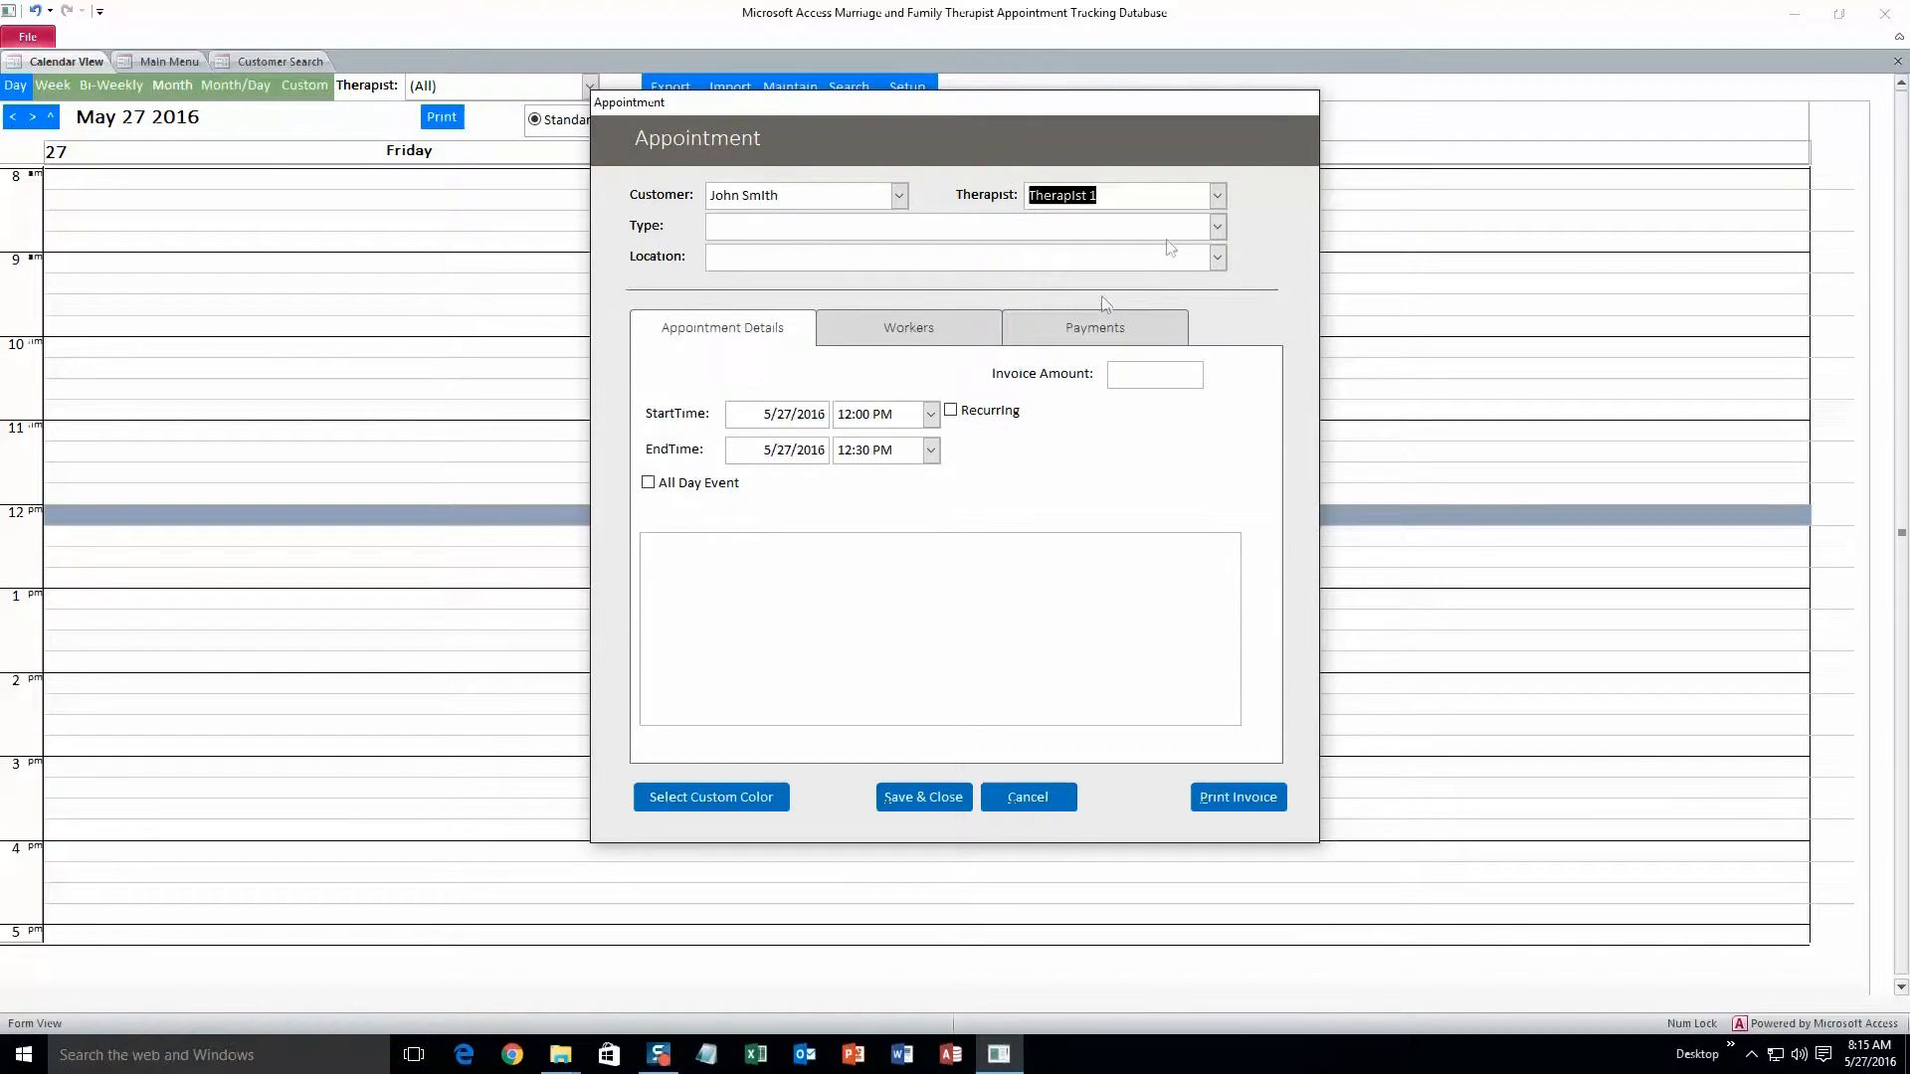
pyautogui.click(1216, 226)
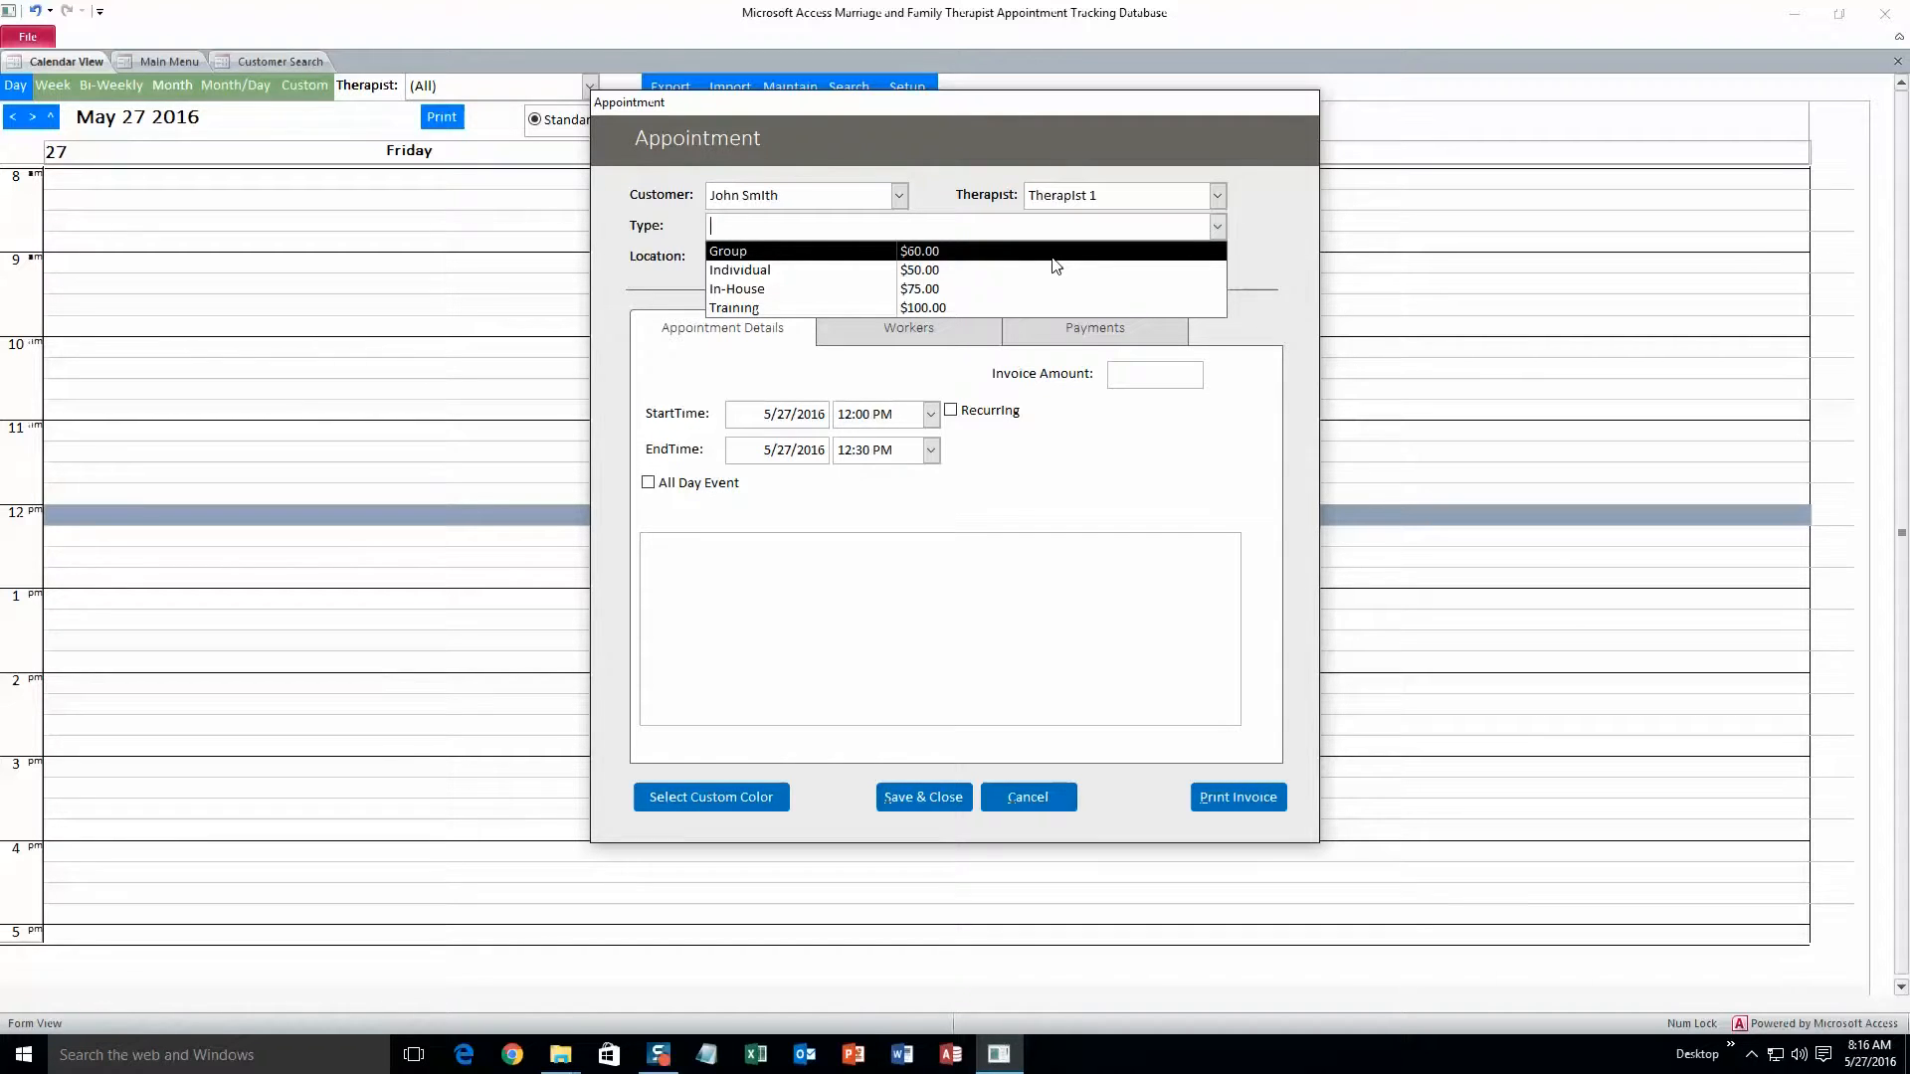
pyautogui.click(997, 261)
# Step: Set the appointment's location to Location 1 and enter the note "jsdghweohosnbsfg"
pyautogui.click(1218, 196)
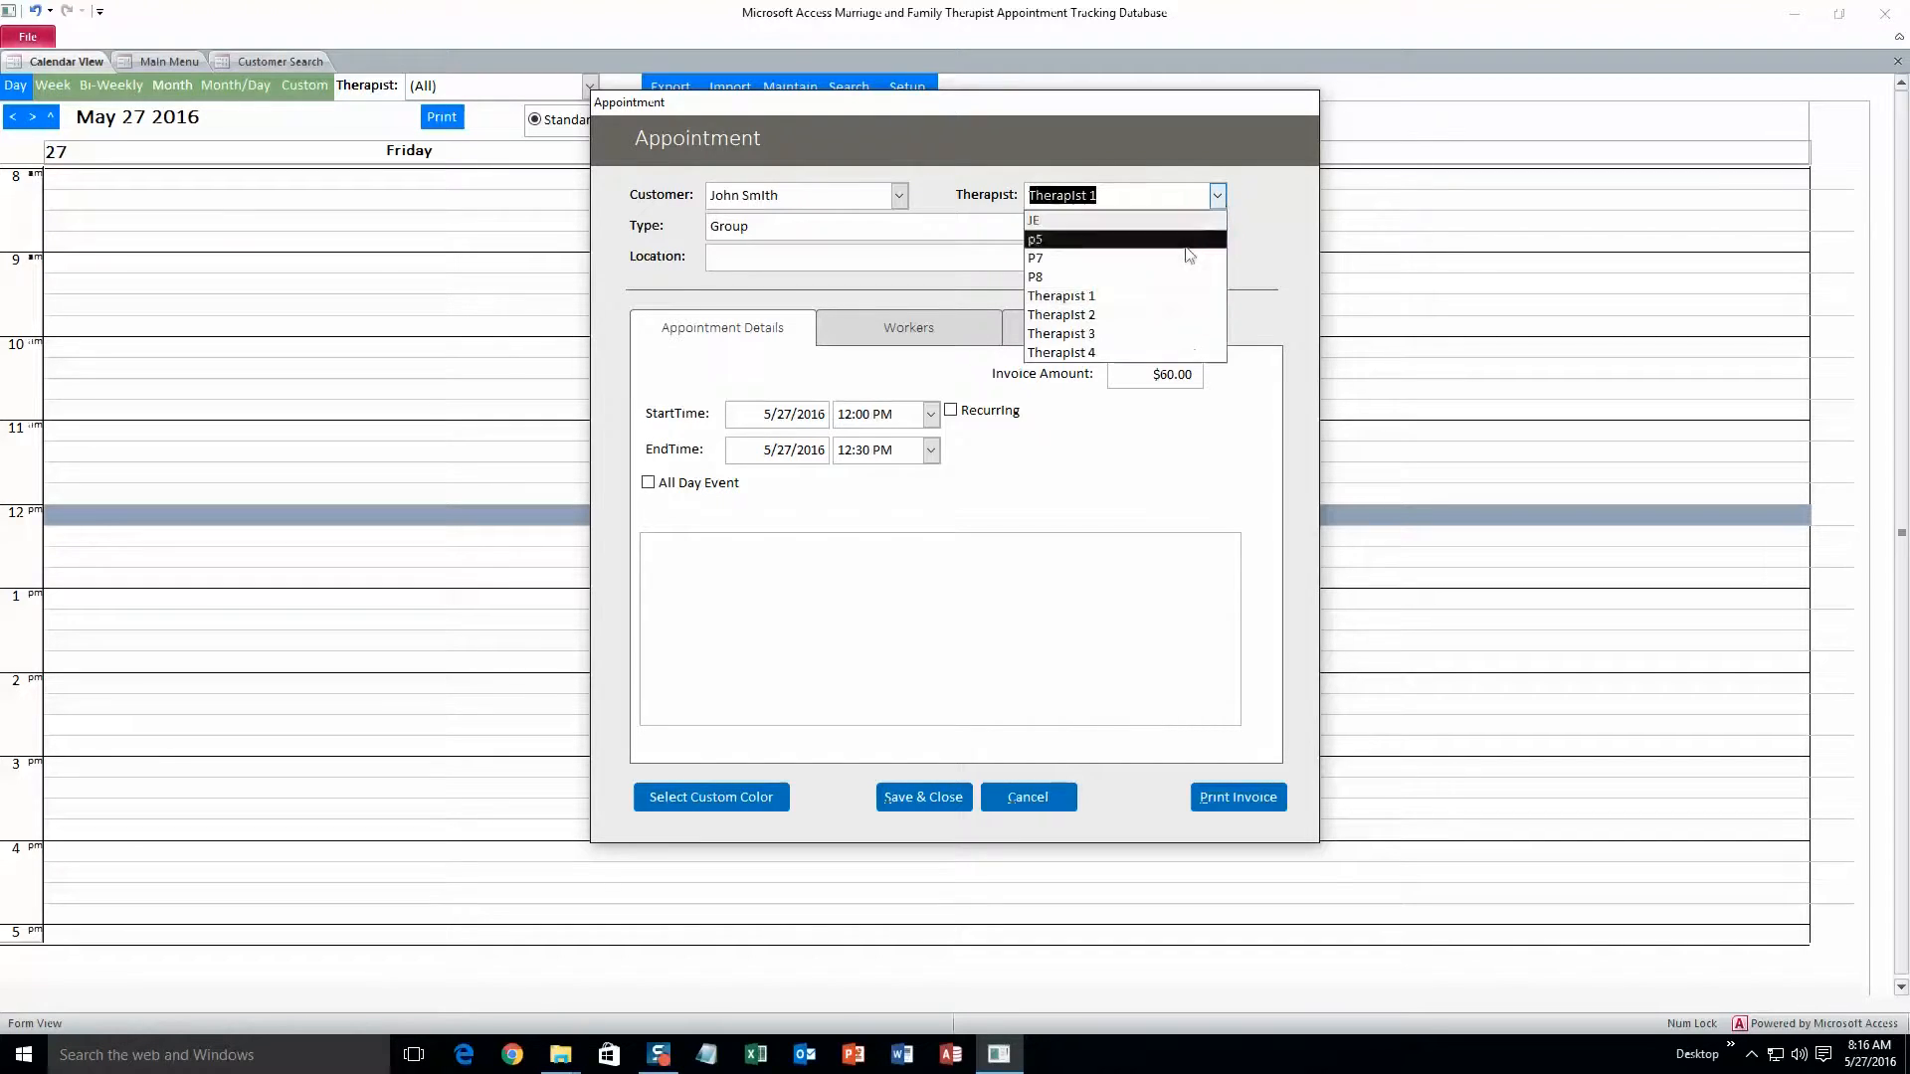
pyautogui.click(1212, 272)
pyautogui.click(1216, 259)
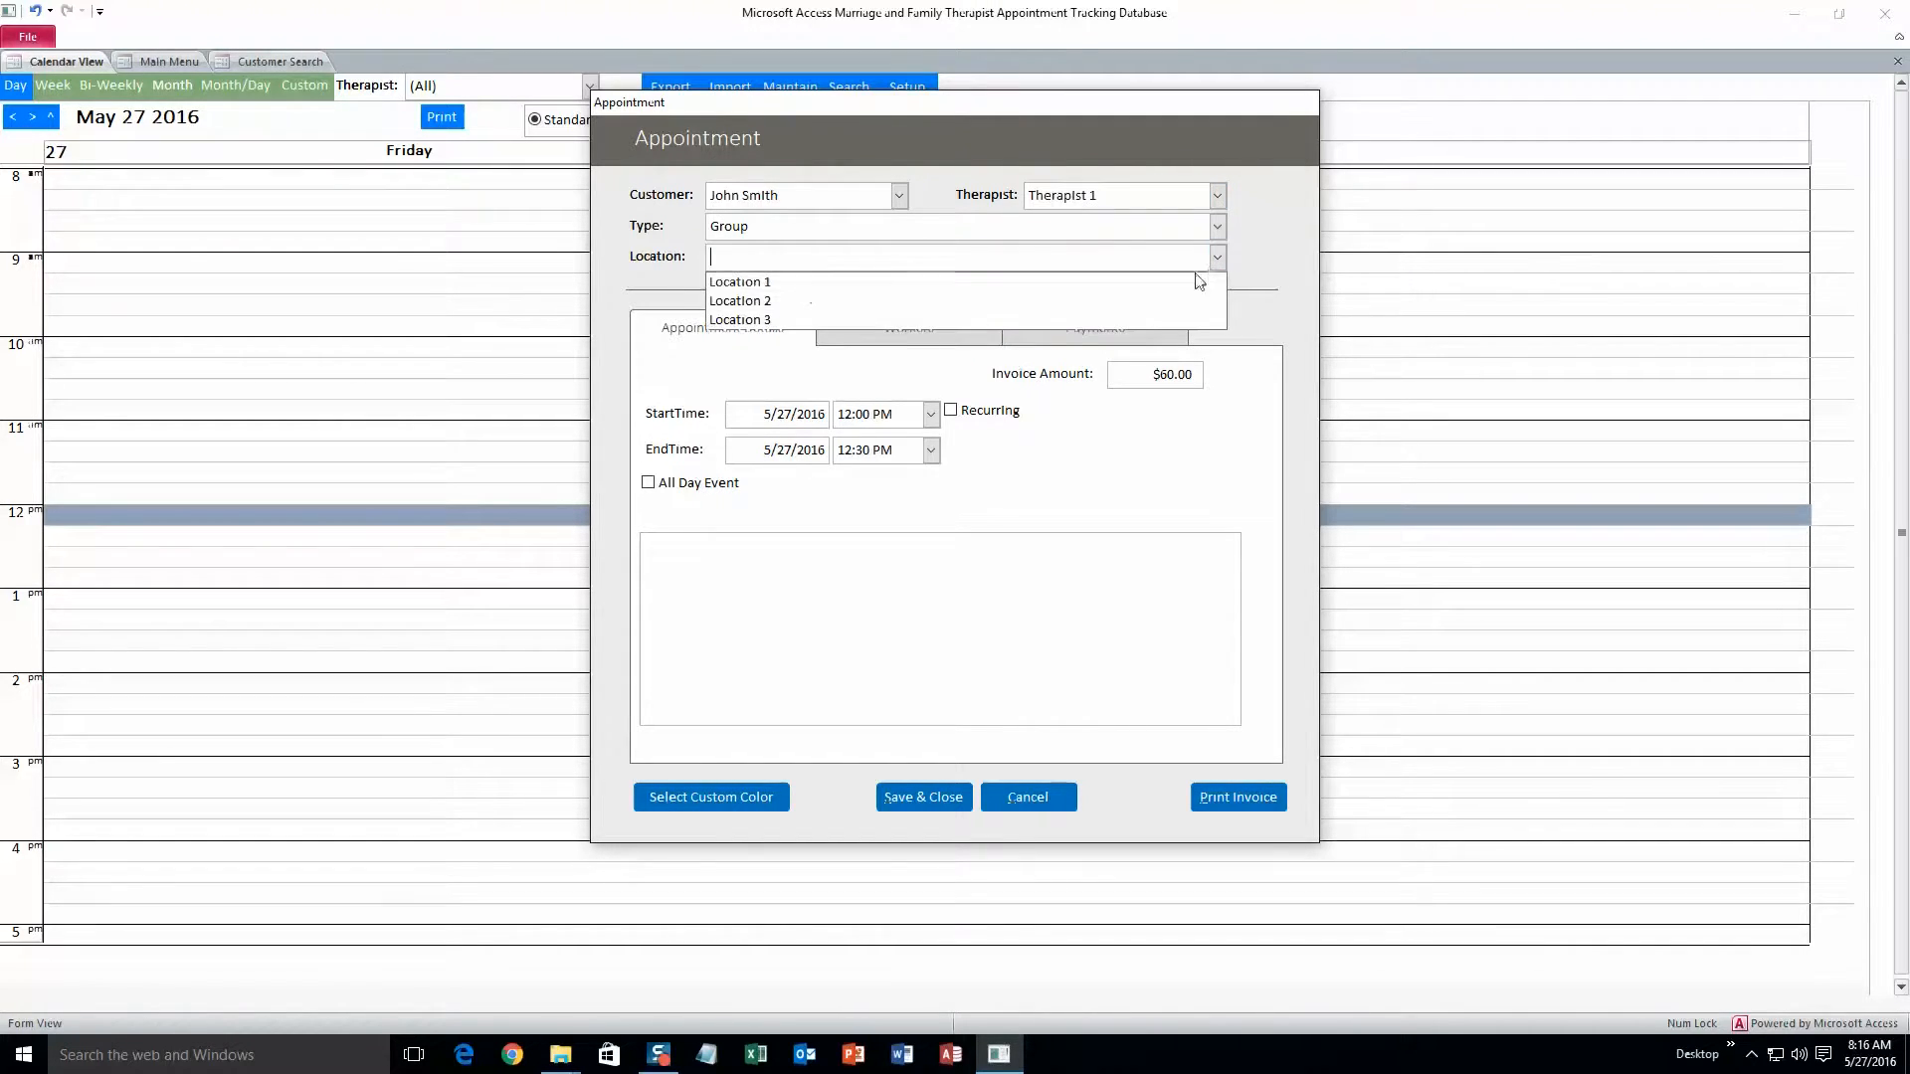
pyautogui.click(999, 288)
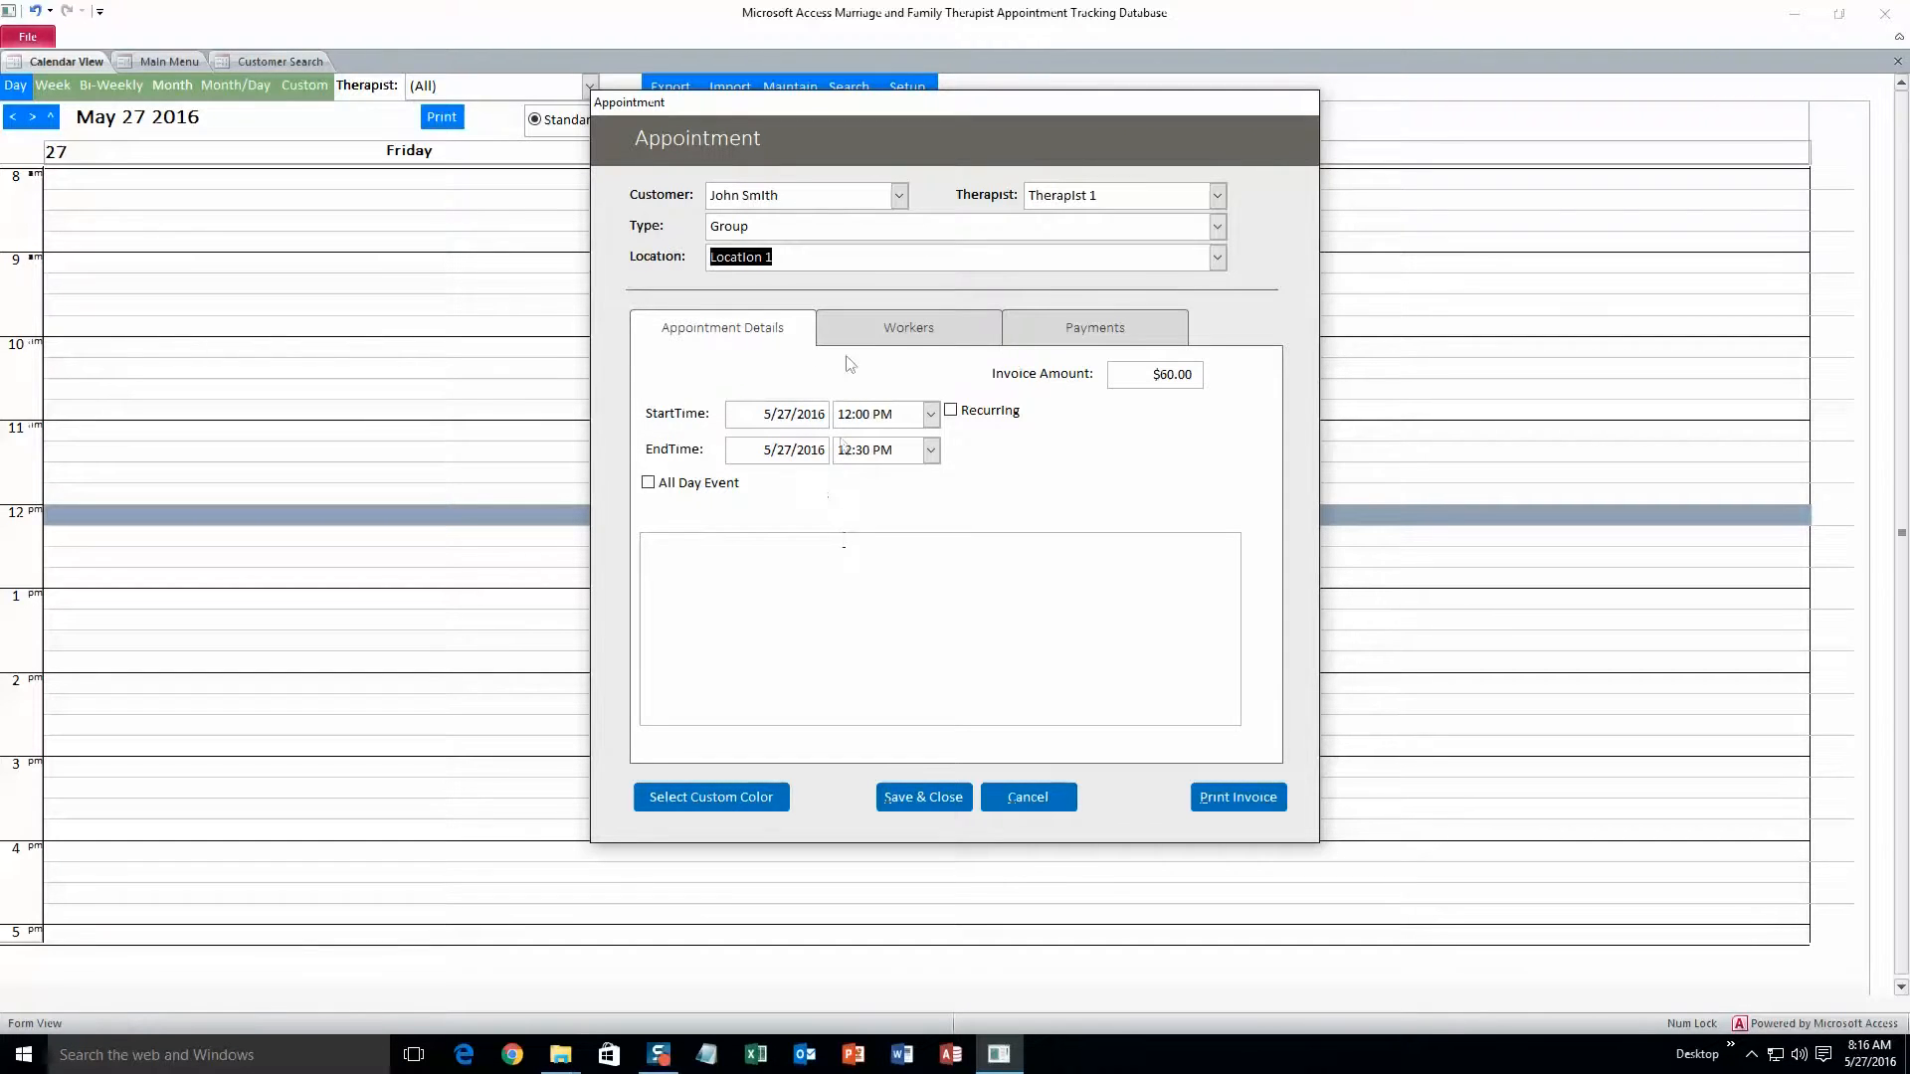
pyautogui.click(809, 556)
pyautogui.write('jsdghweohosnbsfg')
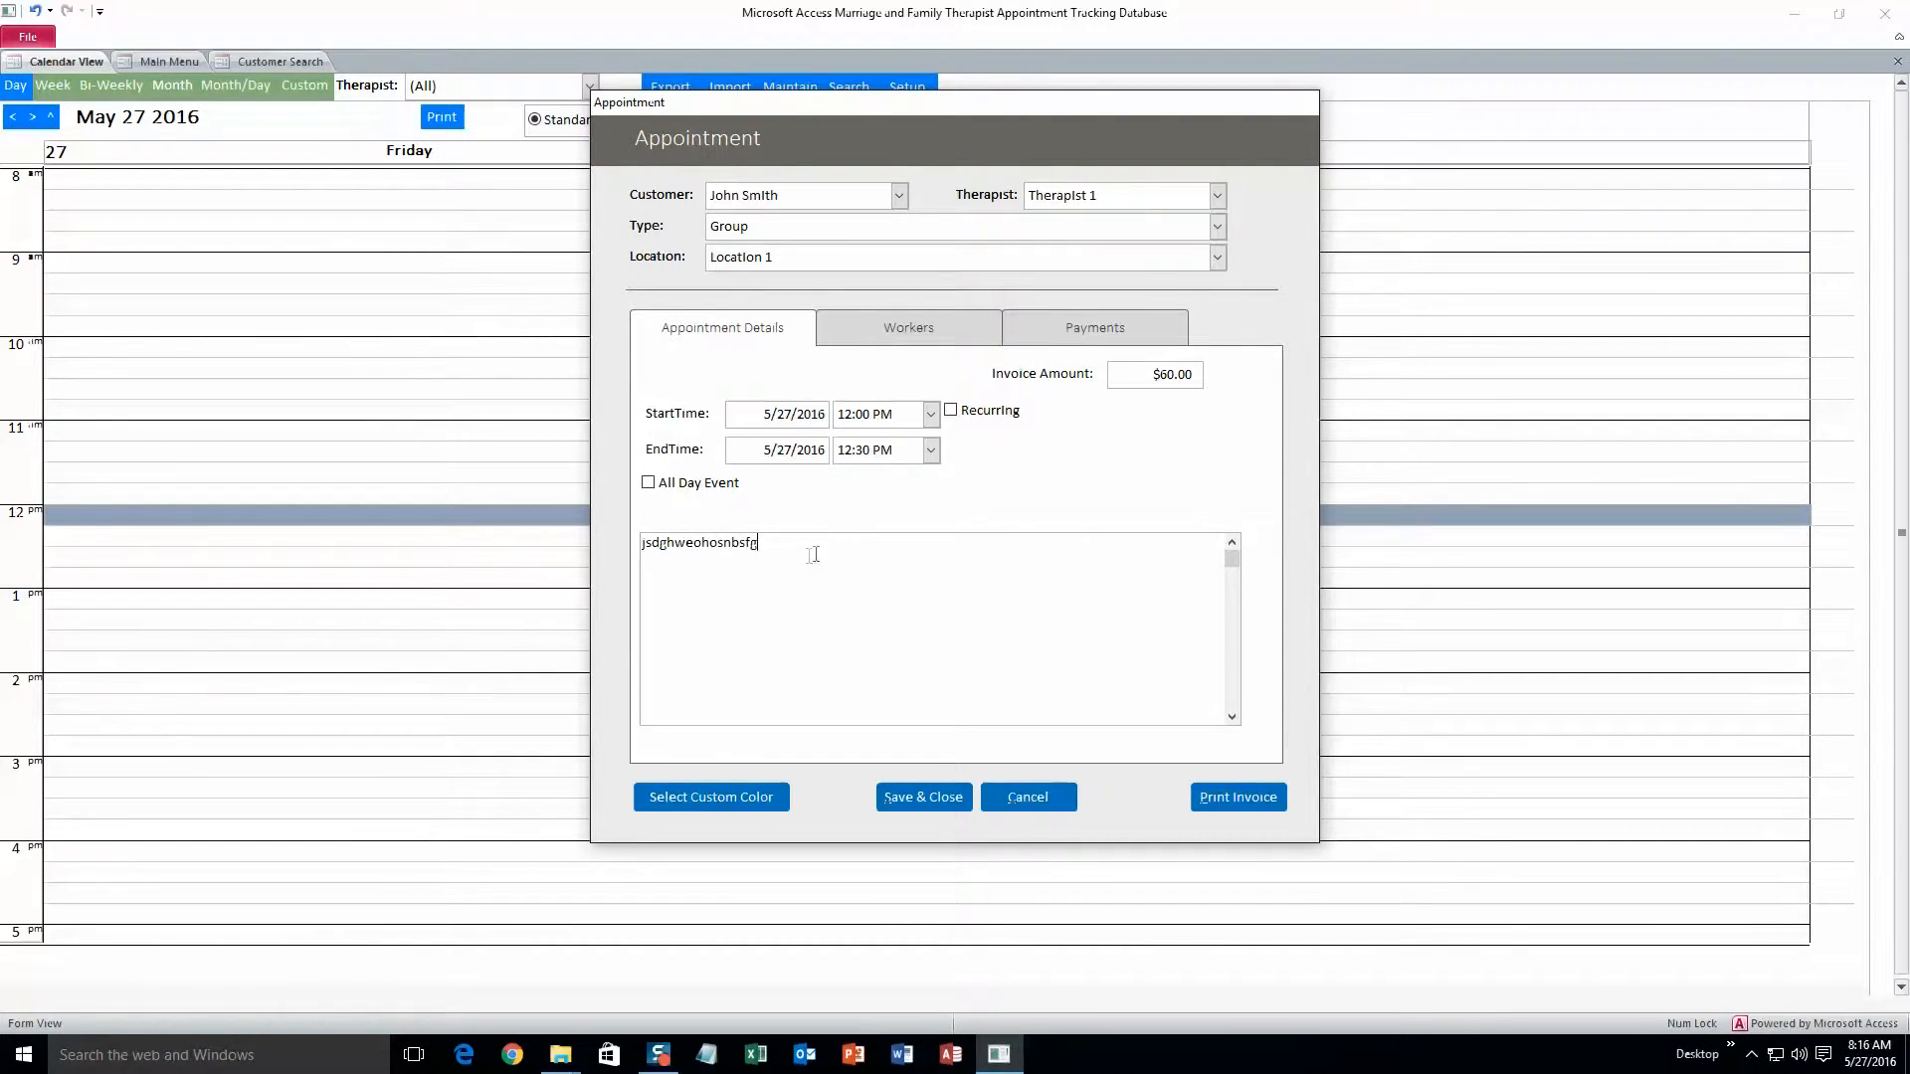
# Step: Review the appointment's worker contacts and payment fields, and return to the appointment details
pyautogui.click(901, 336)
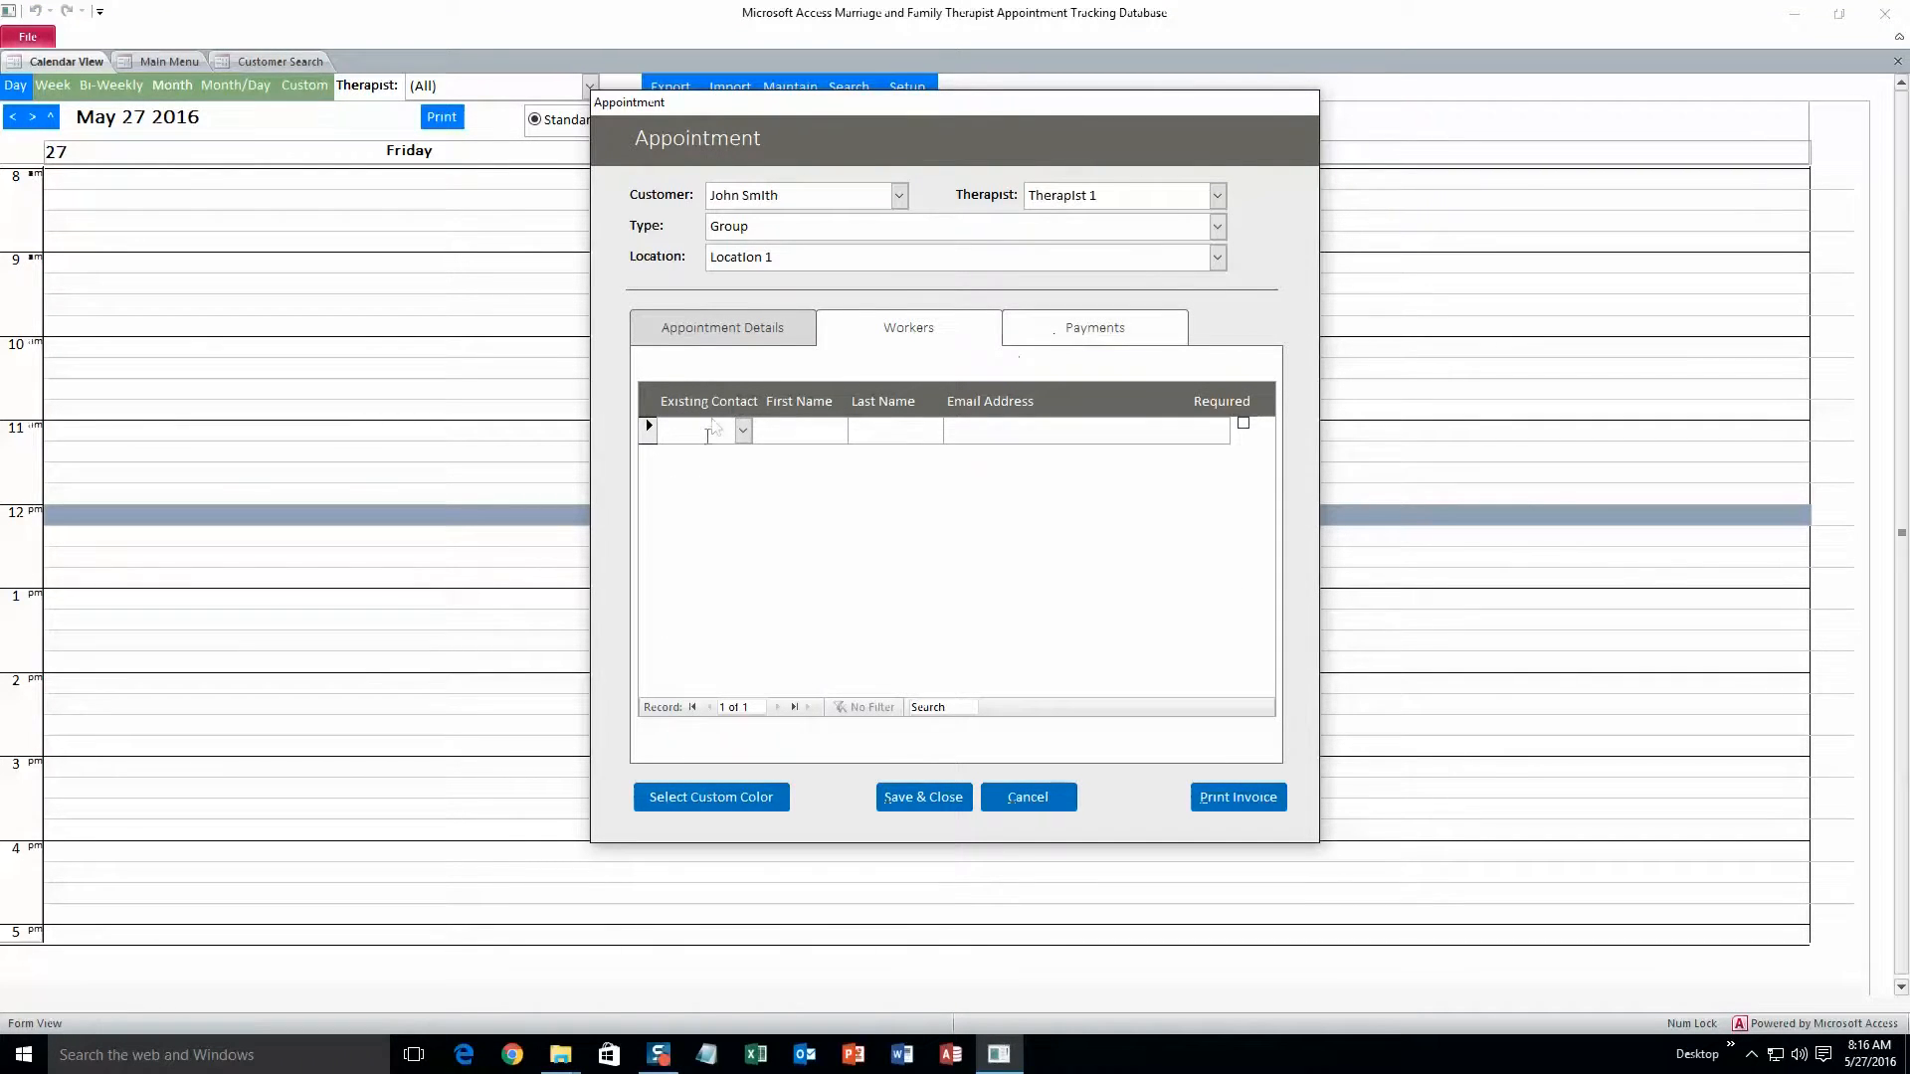
pyautogui.click(742, 430)
pyautogui.click(743, 429)
pyautogui.click(1073, 343)
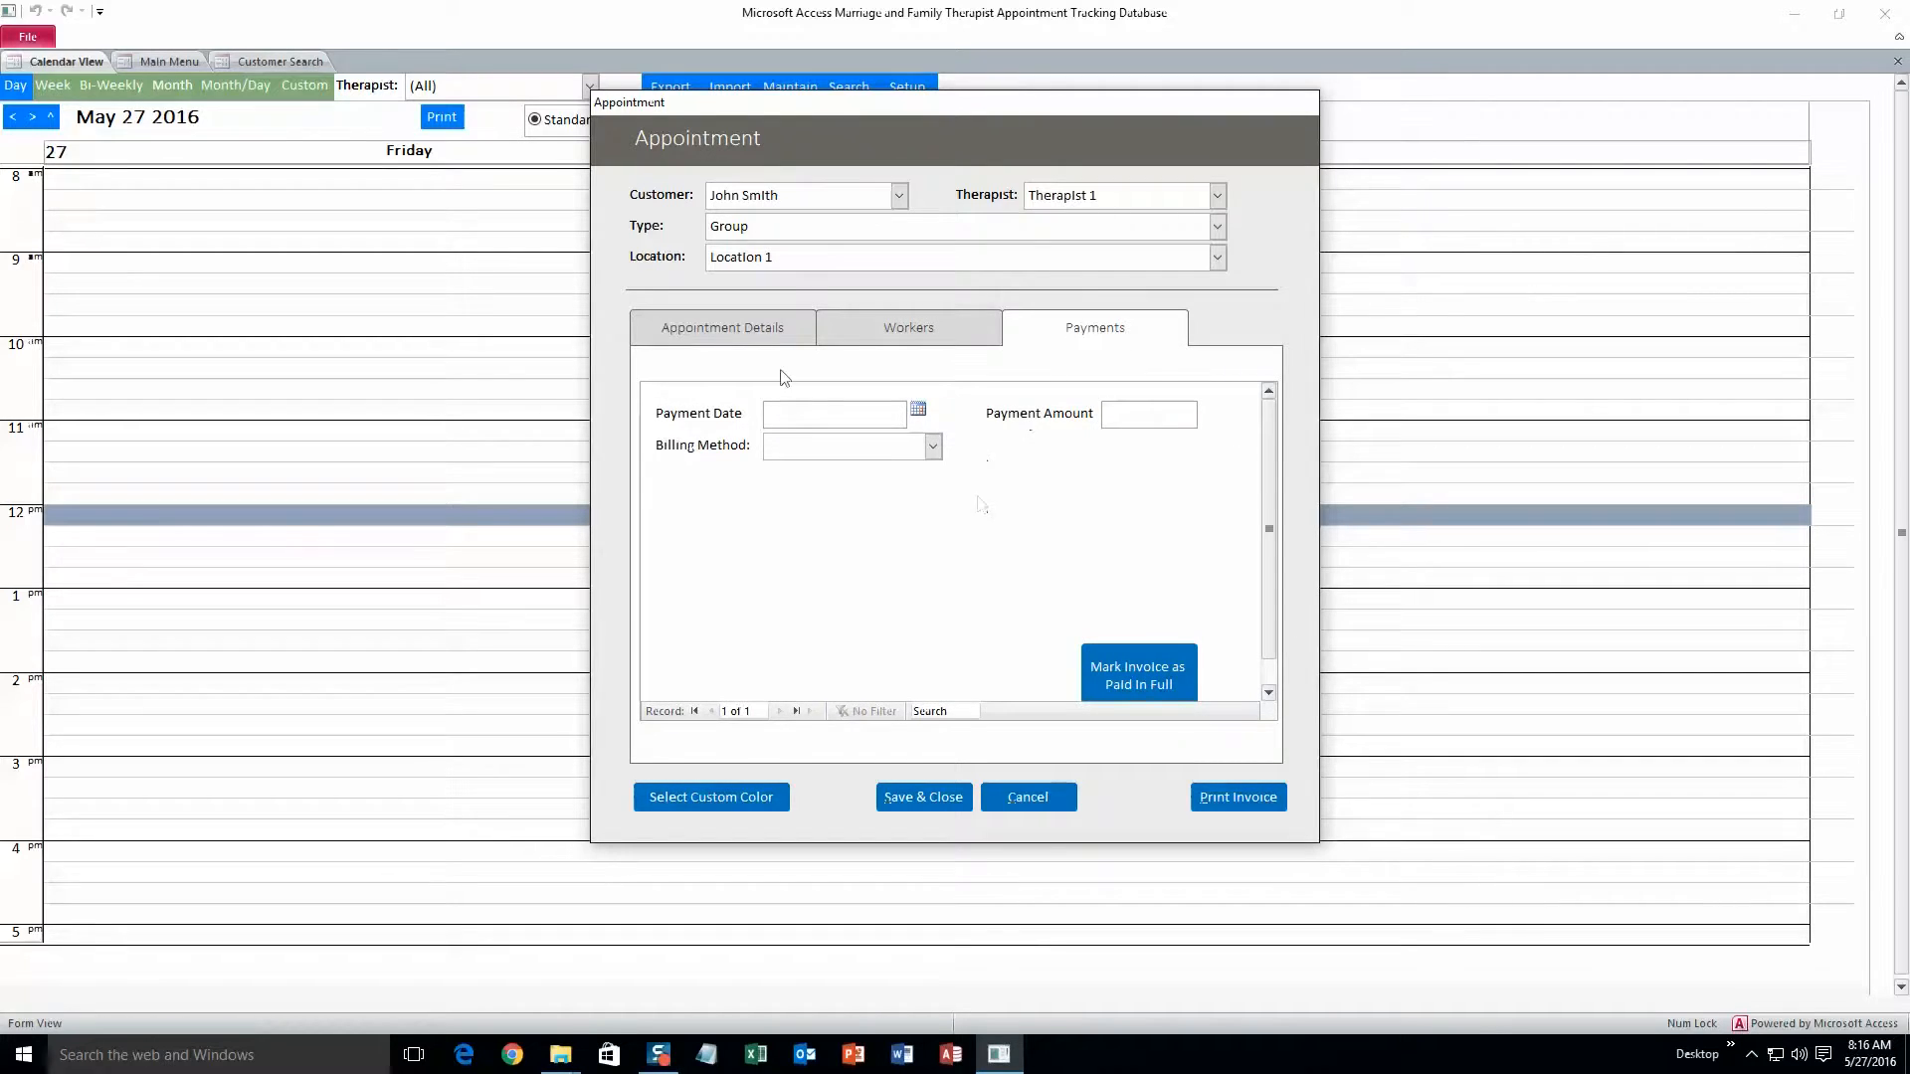
pyautogui.click(723, 336)
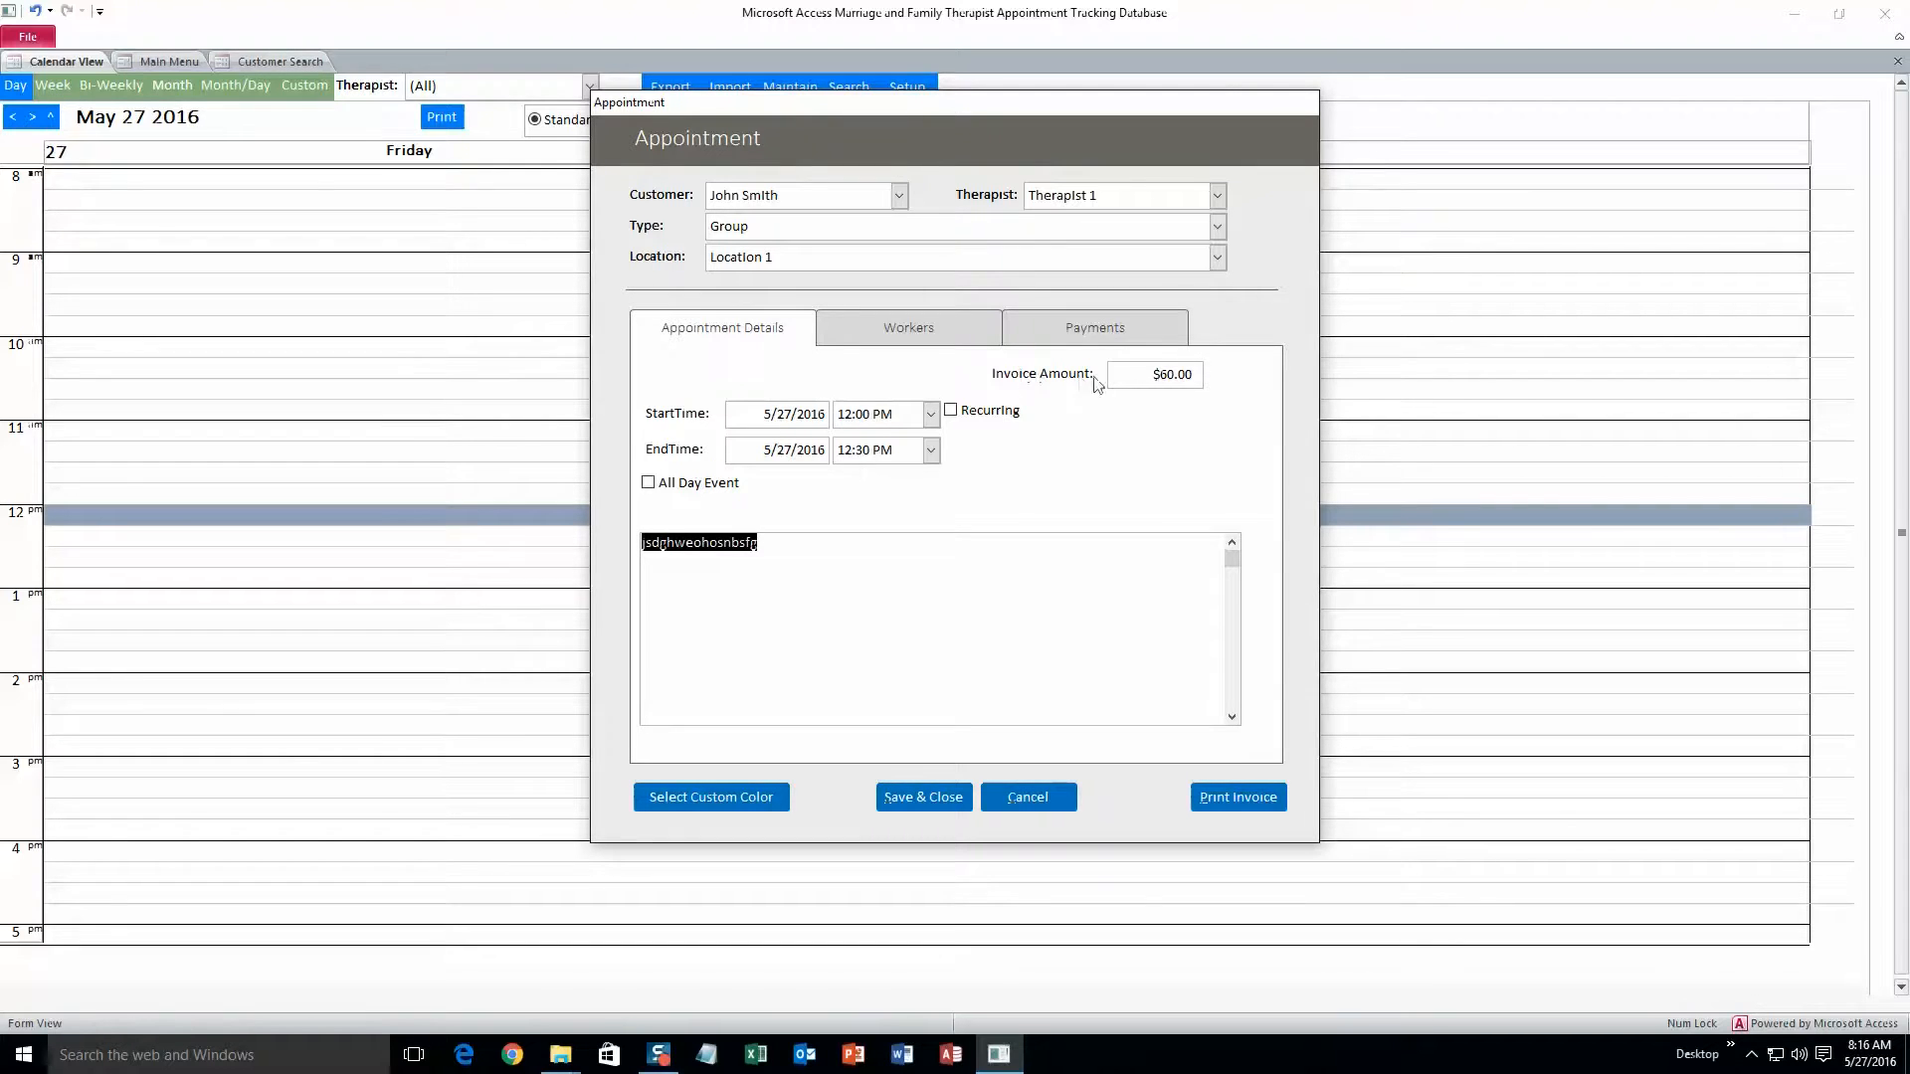
# Step: Change the appointment type to In-House, give the appointment a bright blue custom color, and save it
pyautogui.click(1217, 227)
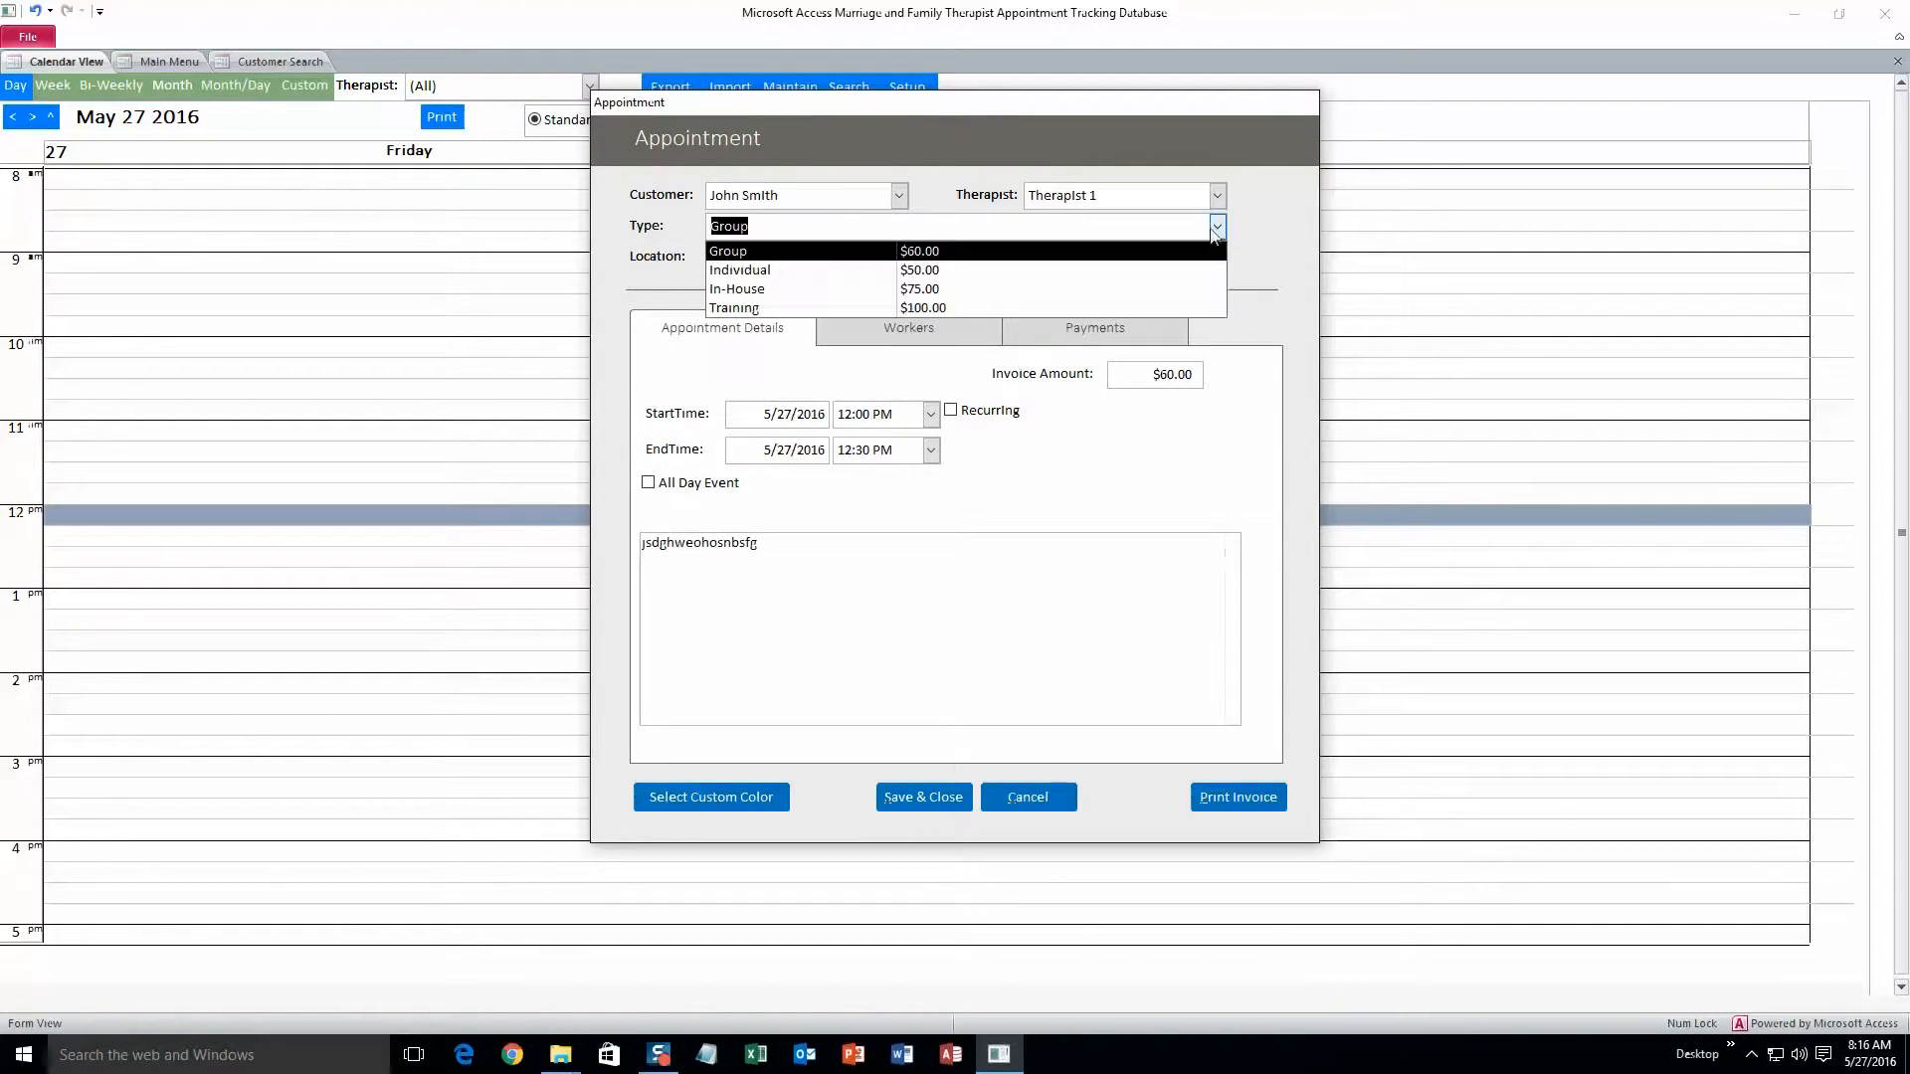
pyautogui.click(915, 296)
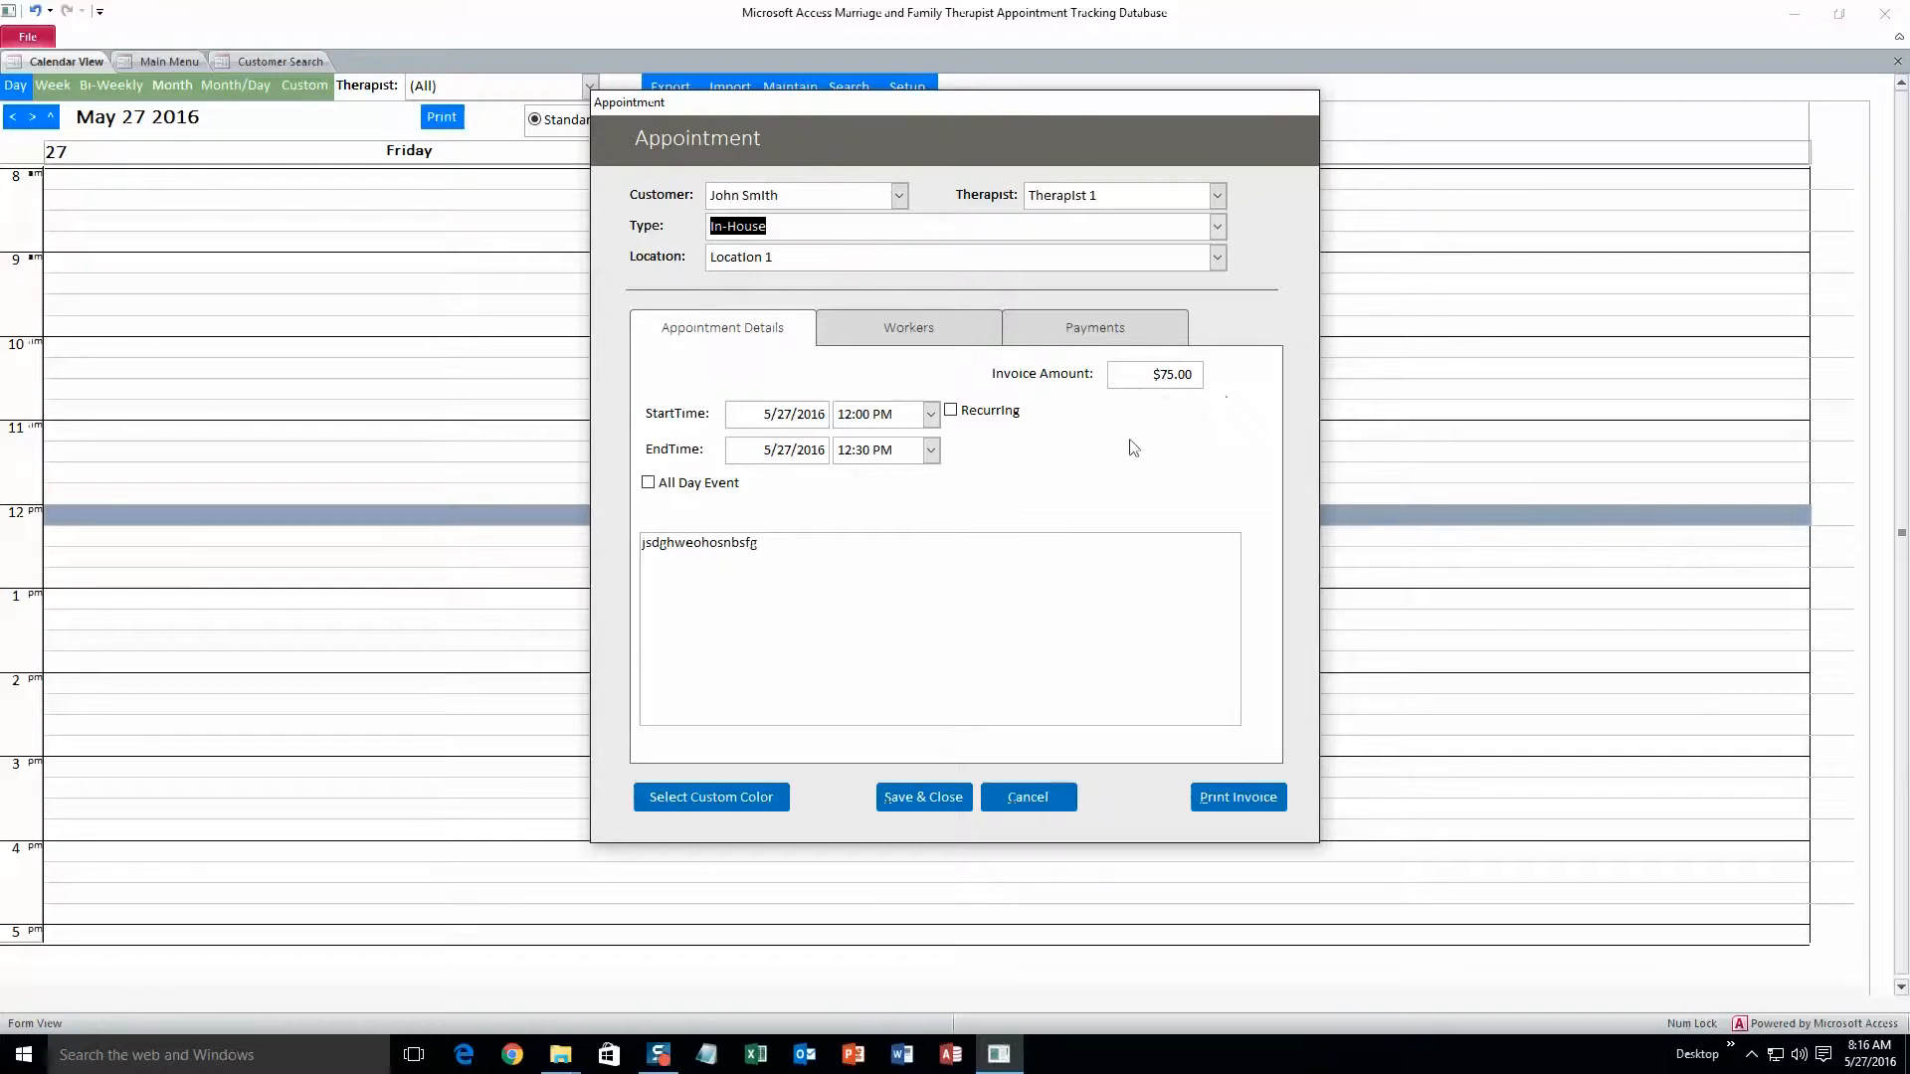
pyautogui.click(768, 804)
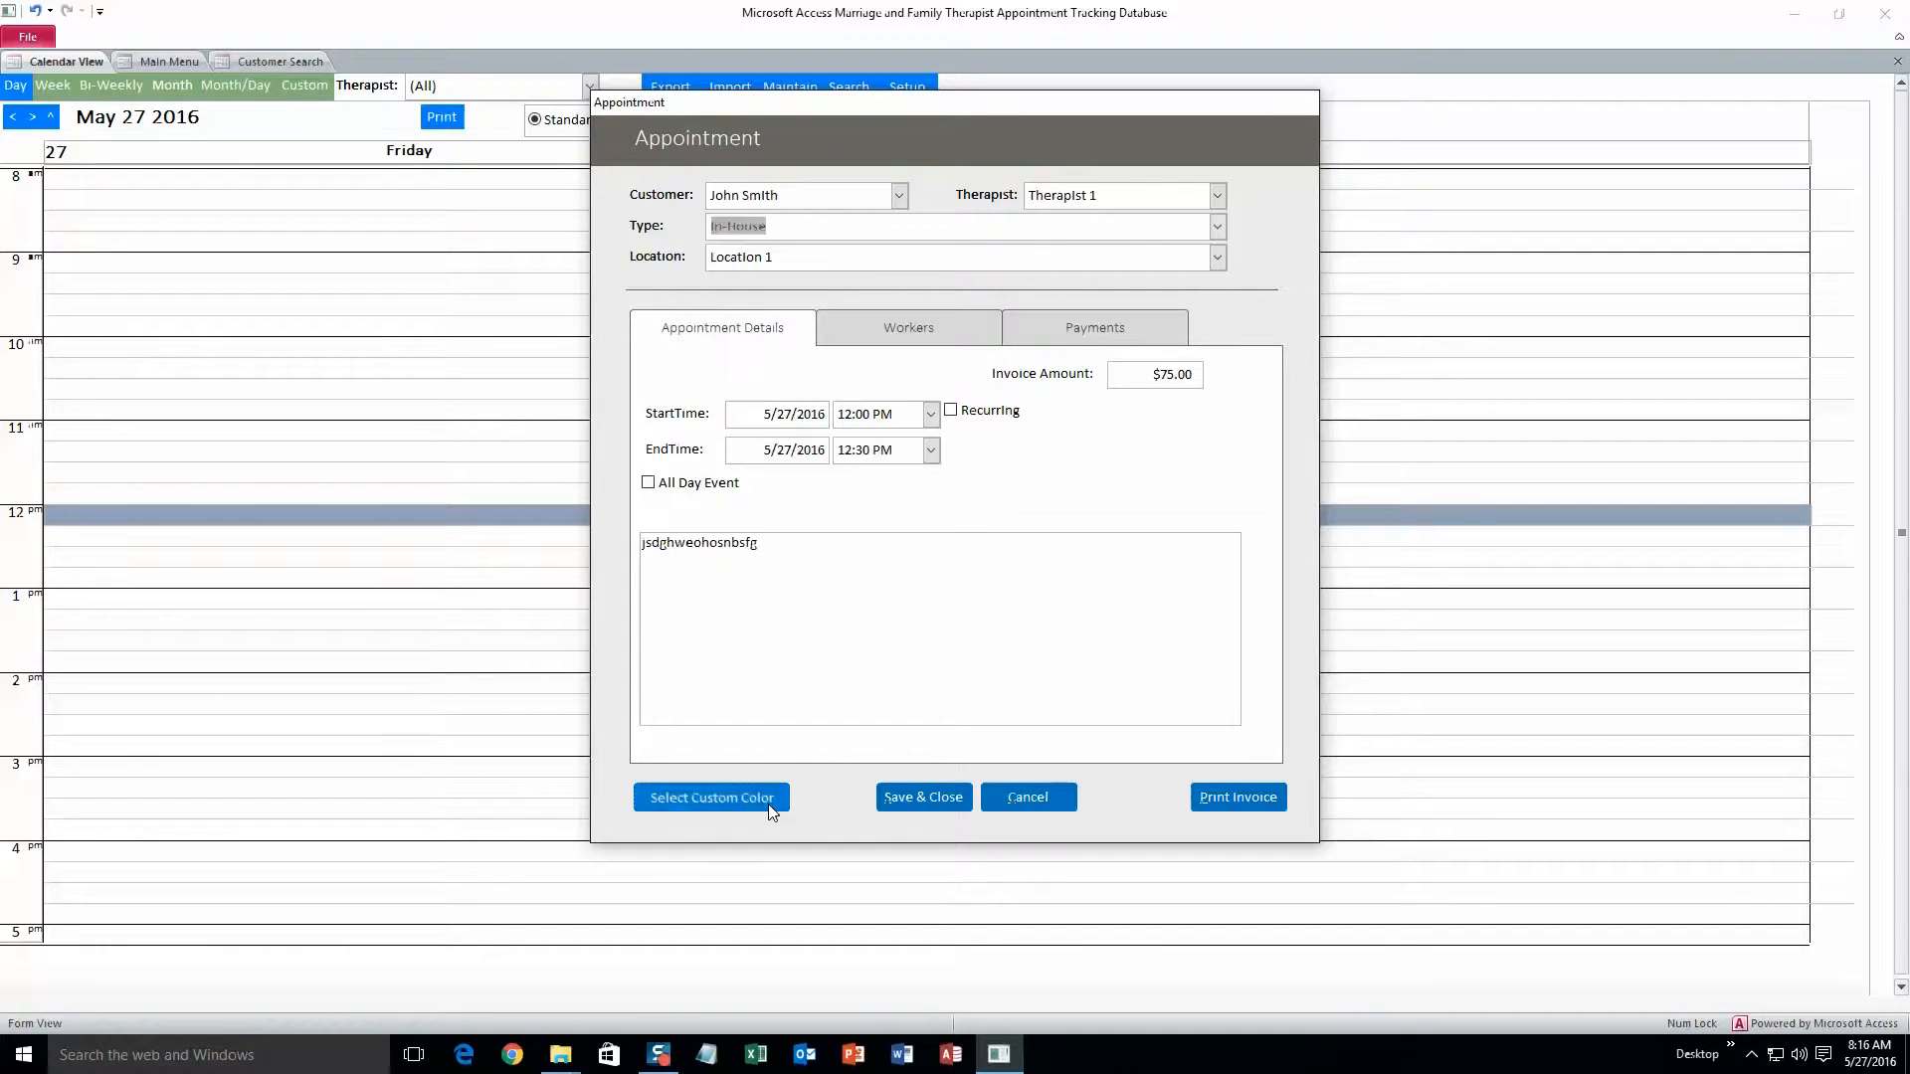
pyautogui.click(745, 173)
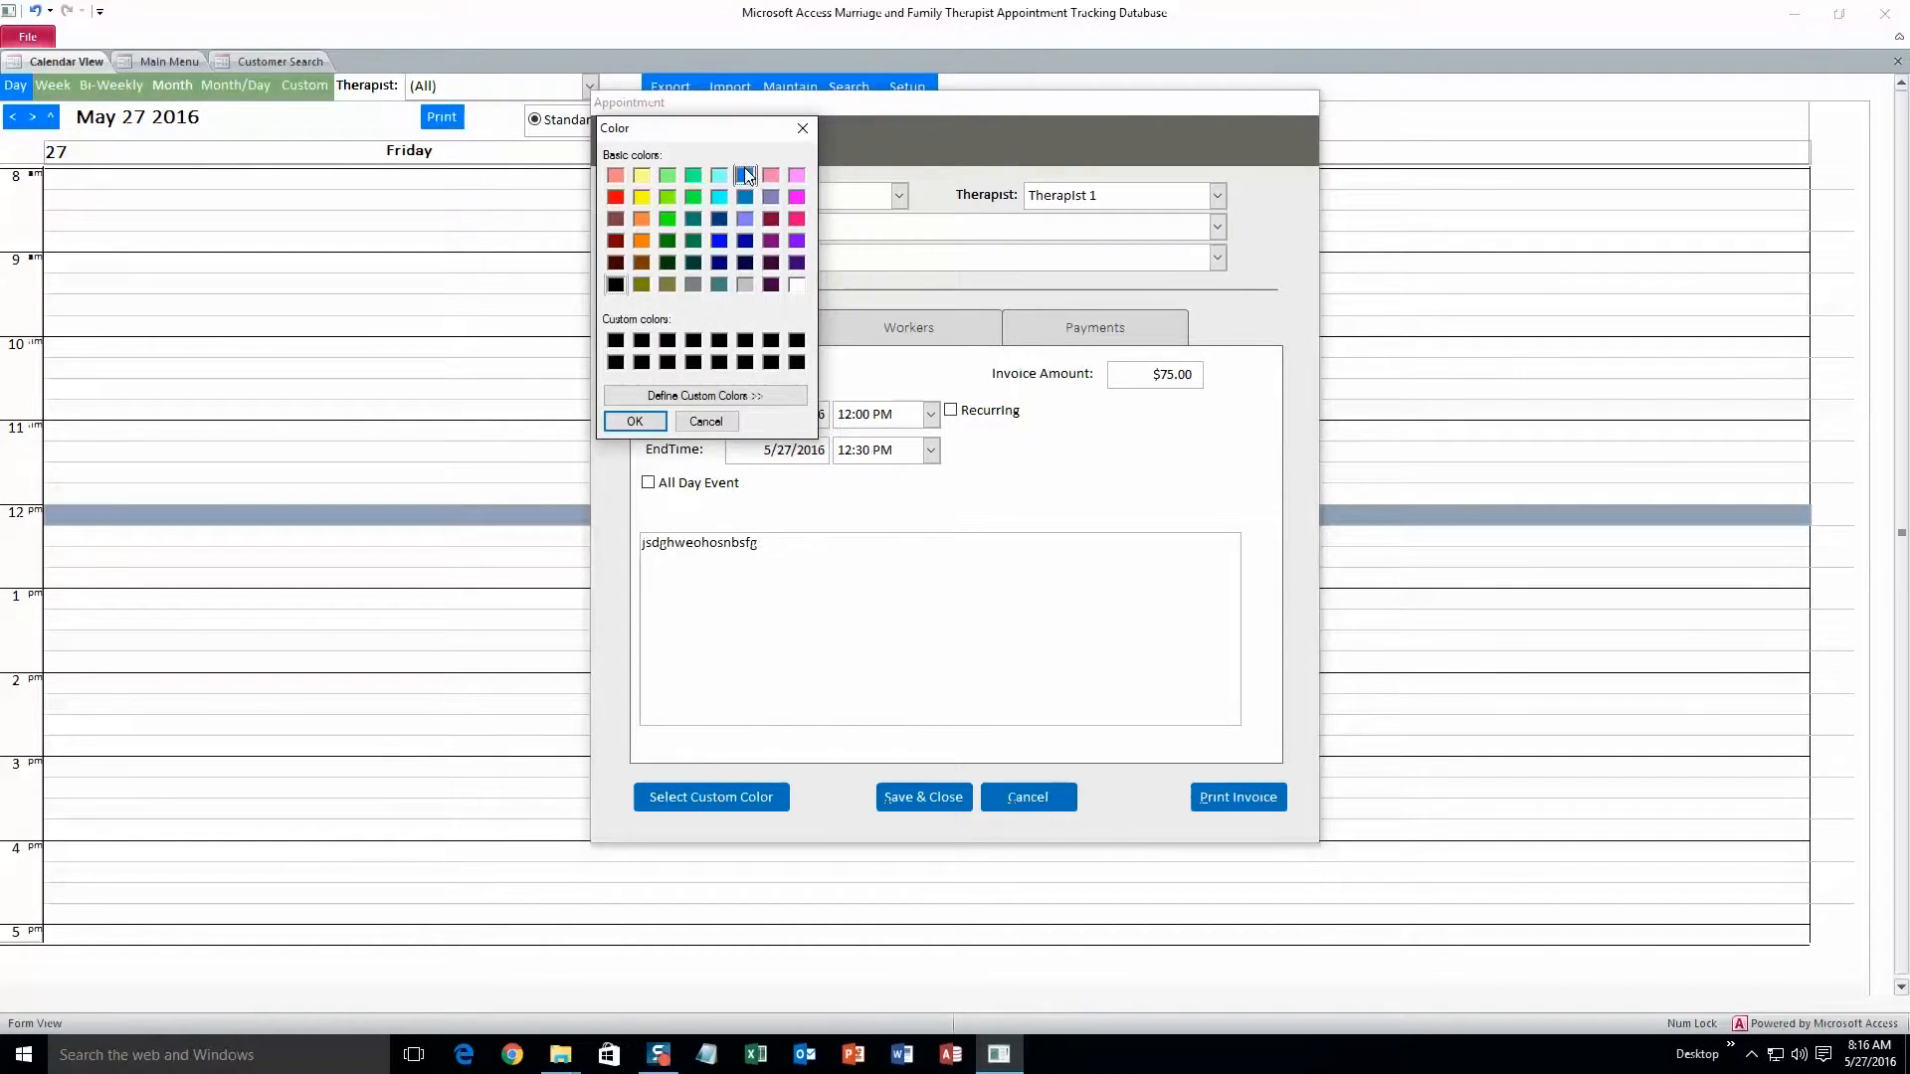
pyautogui.click(636, 422)
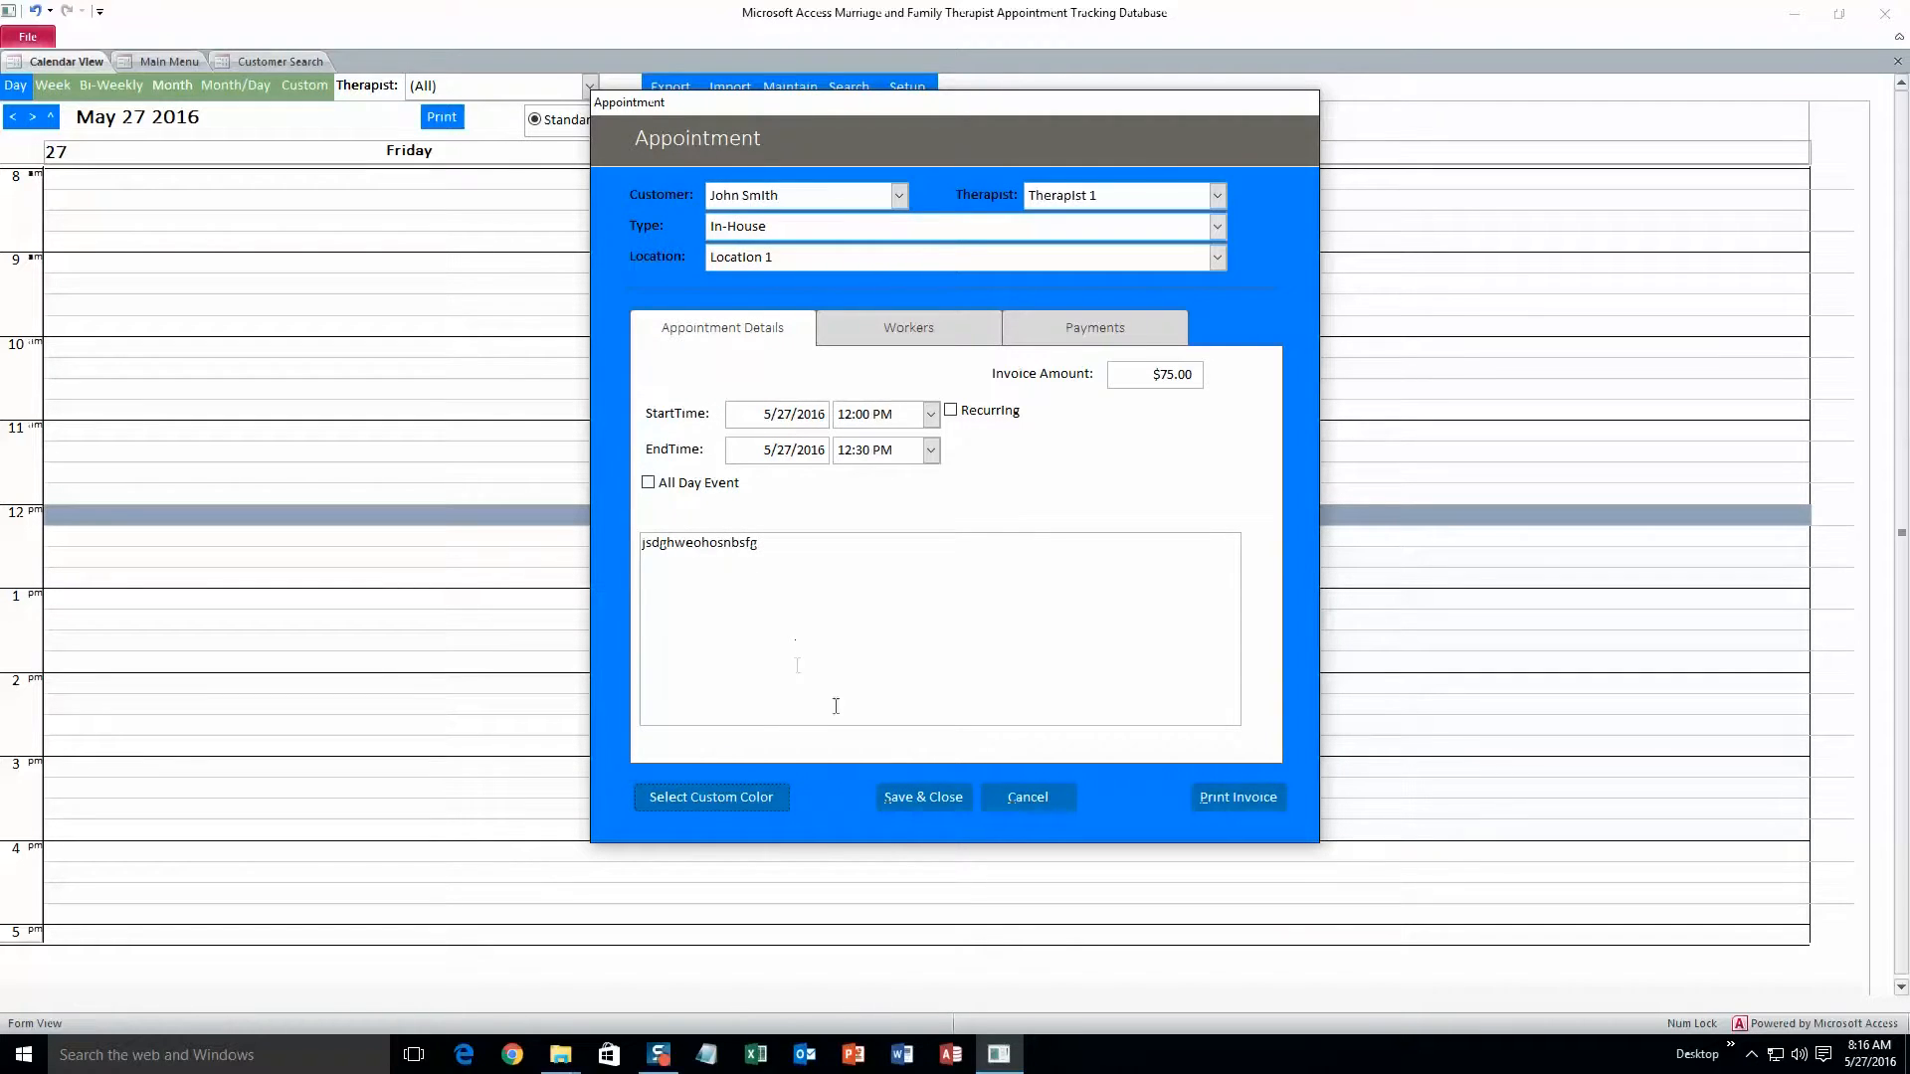
pyautogui.click(953, 802)
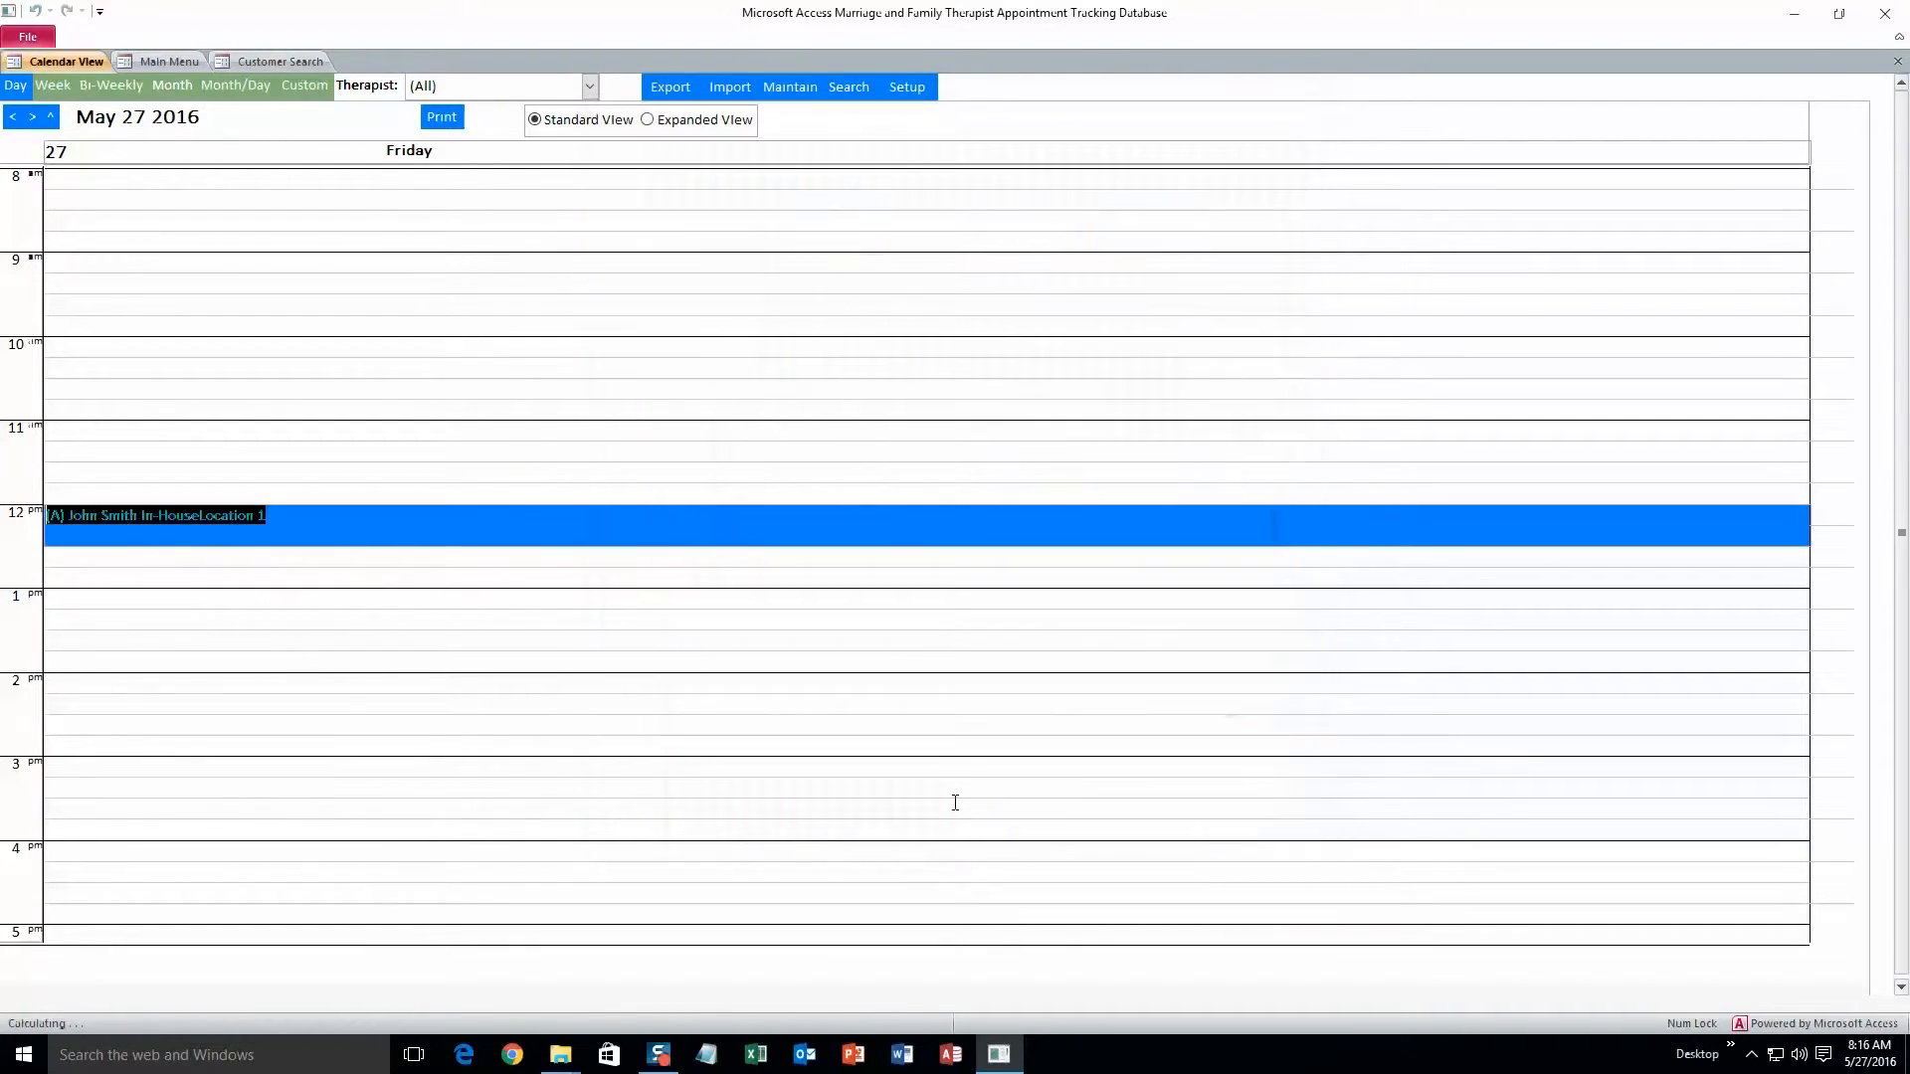
# Step: View the calendar by week, bi-weekly, month and month/day, and return to the day view for today
pyautogui.click(369, 564)
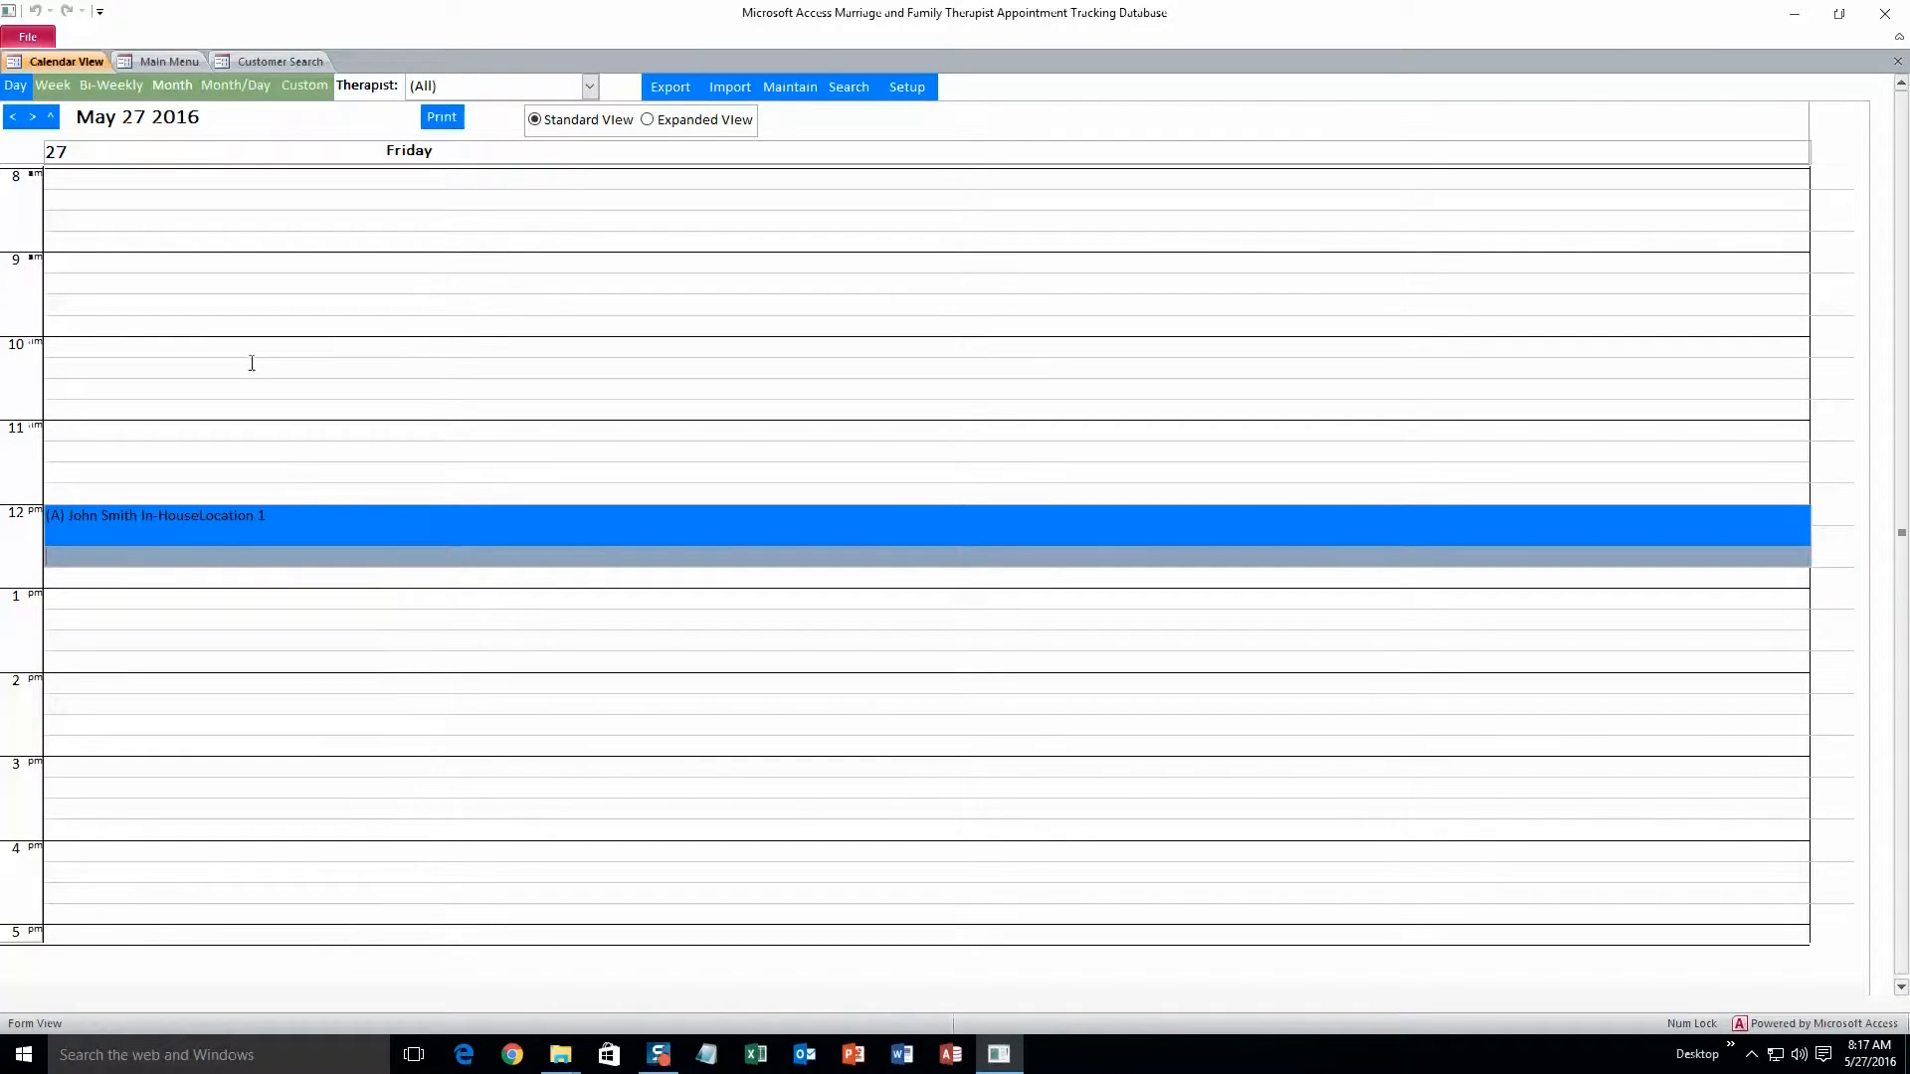
pyautogui.click(68, 87)
pyautogui.click(101, 87)
pyautogui.click(181, 87)
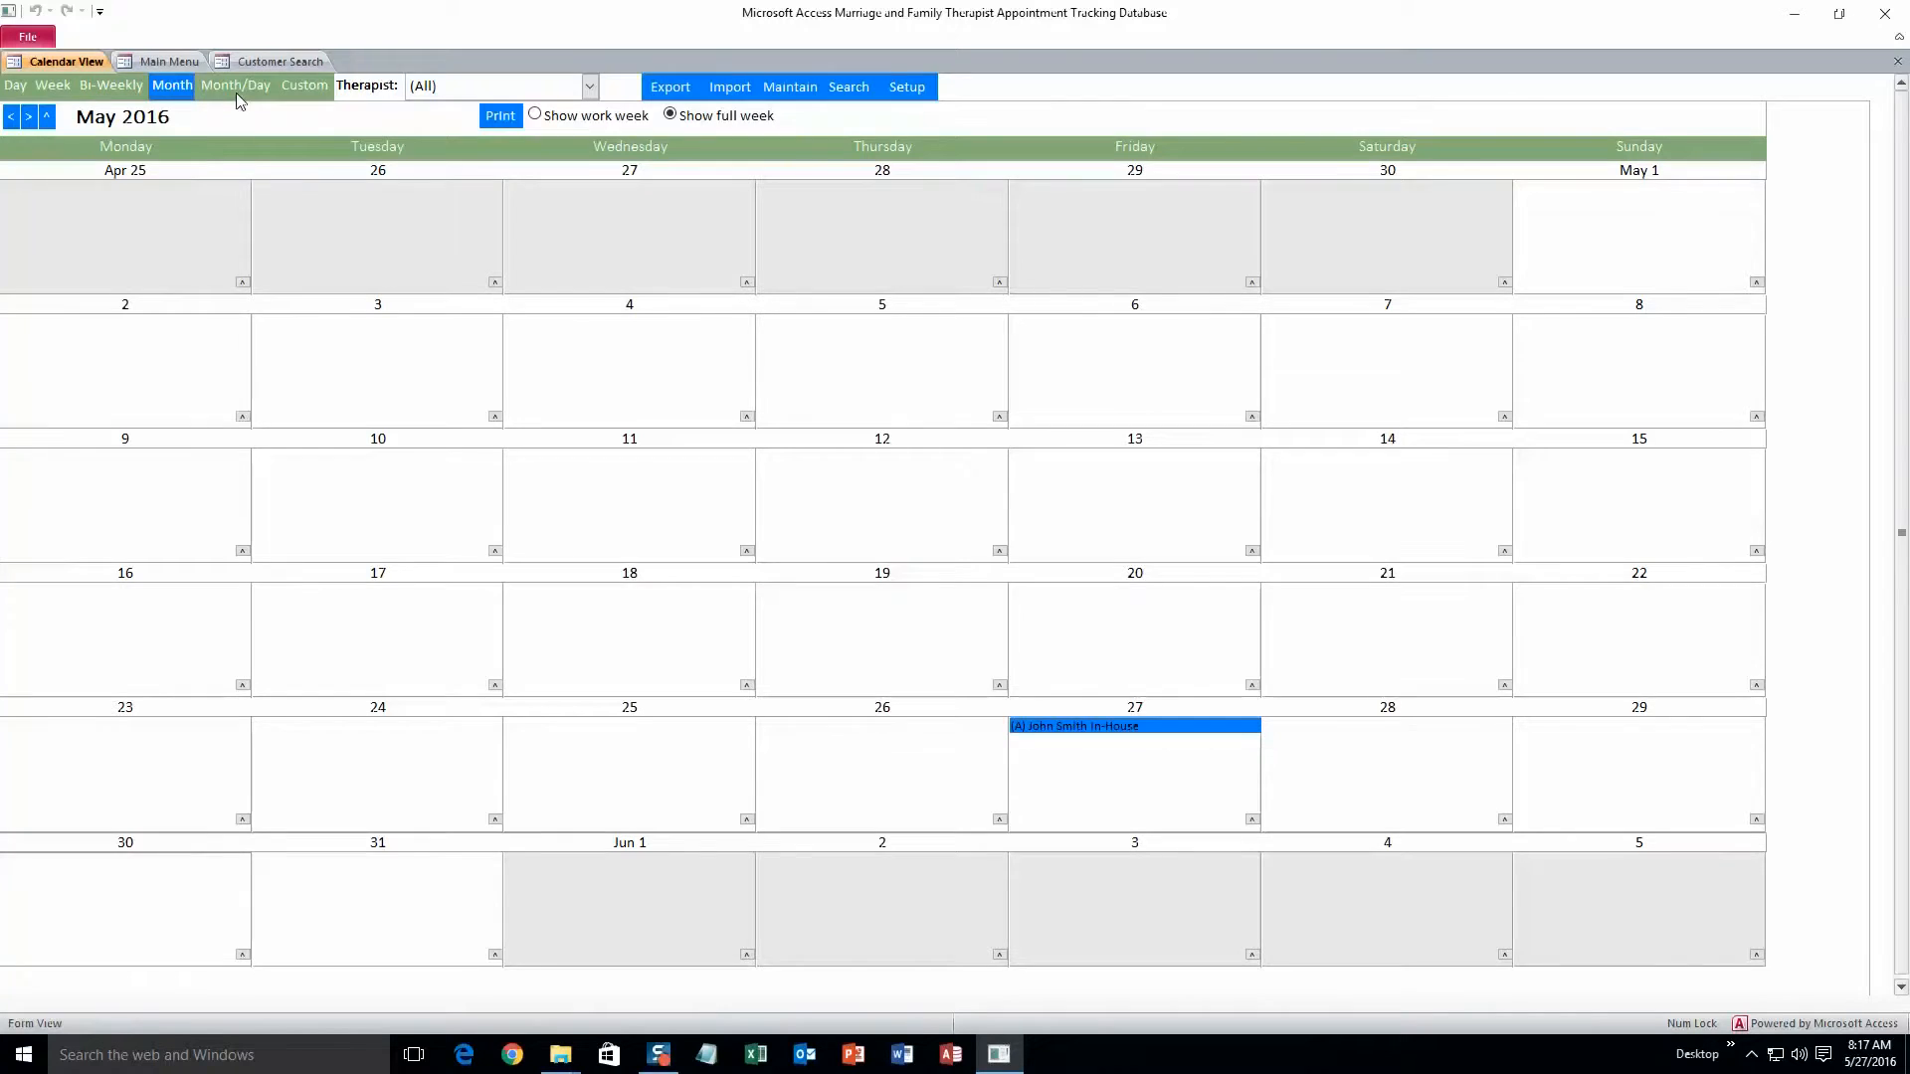
pyautogui.click(236, 89)
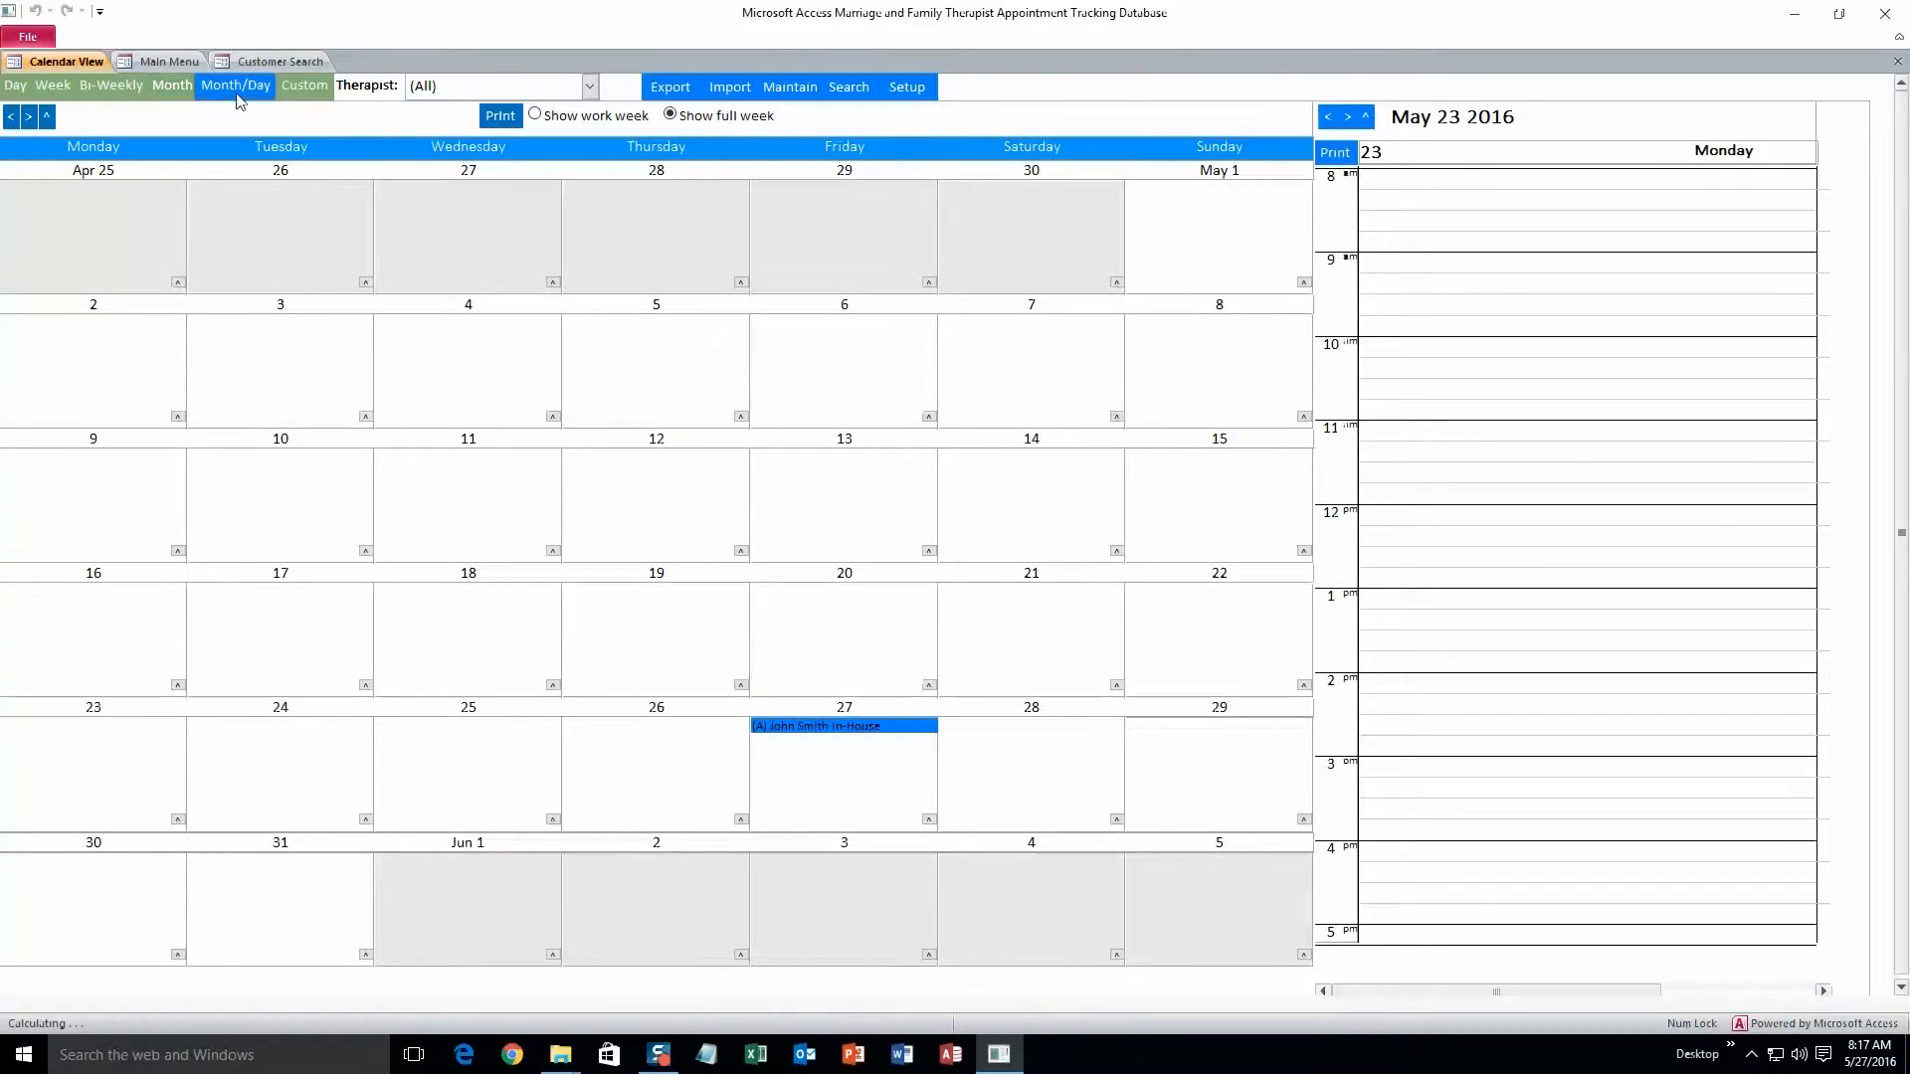
pyautogui.click(14, 87)
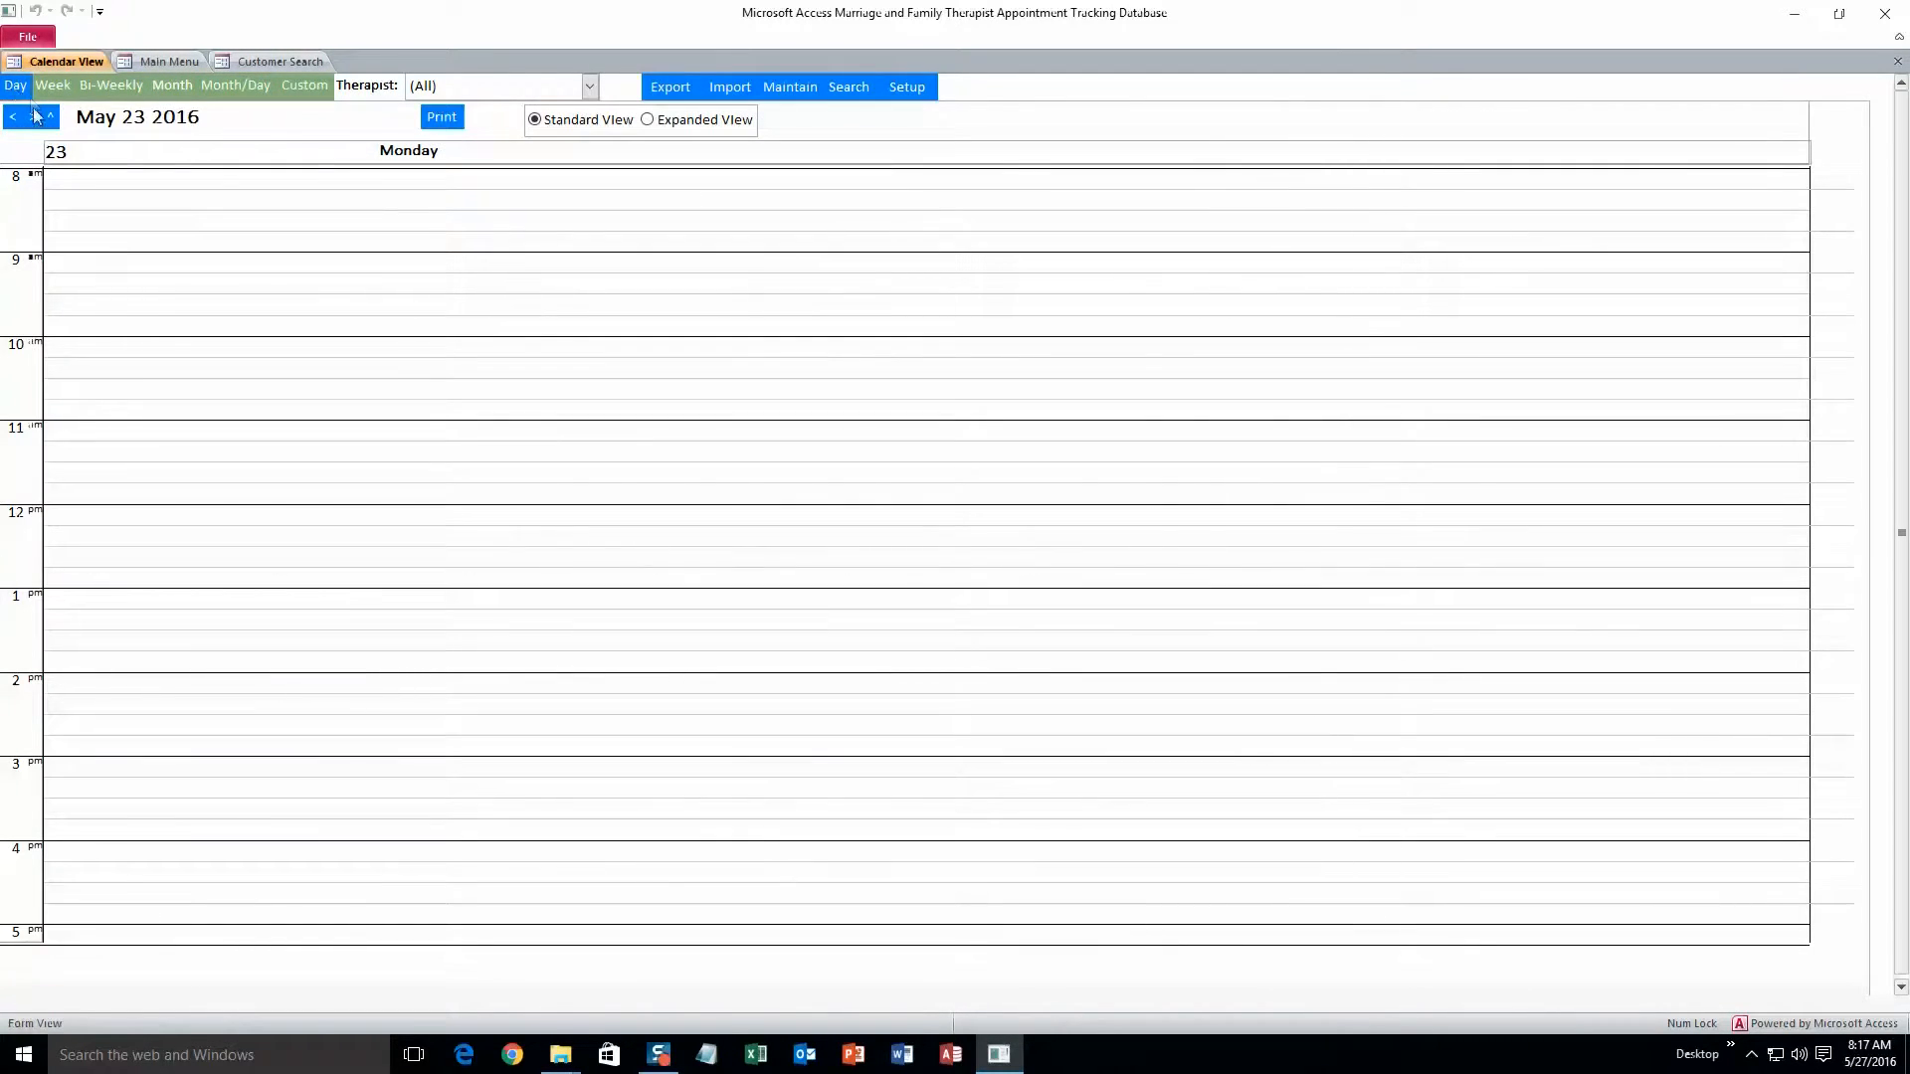
pyautogui.click(49, 116)
pyautogui.click(89, 271)
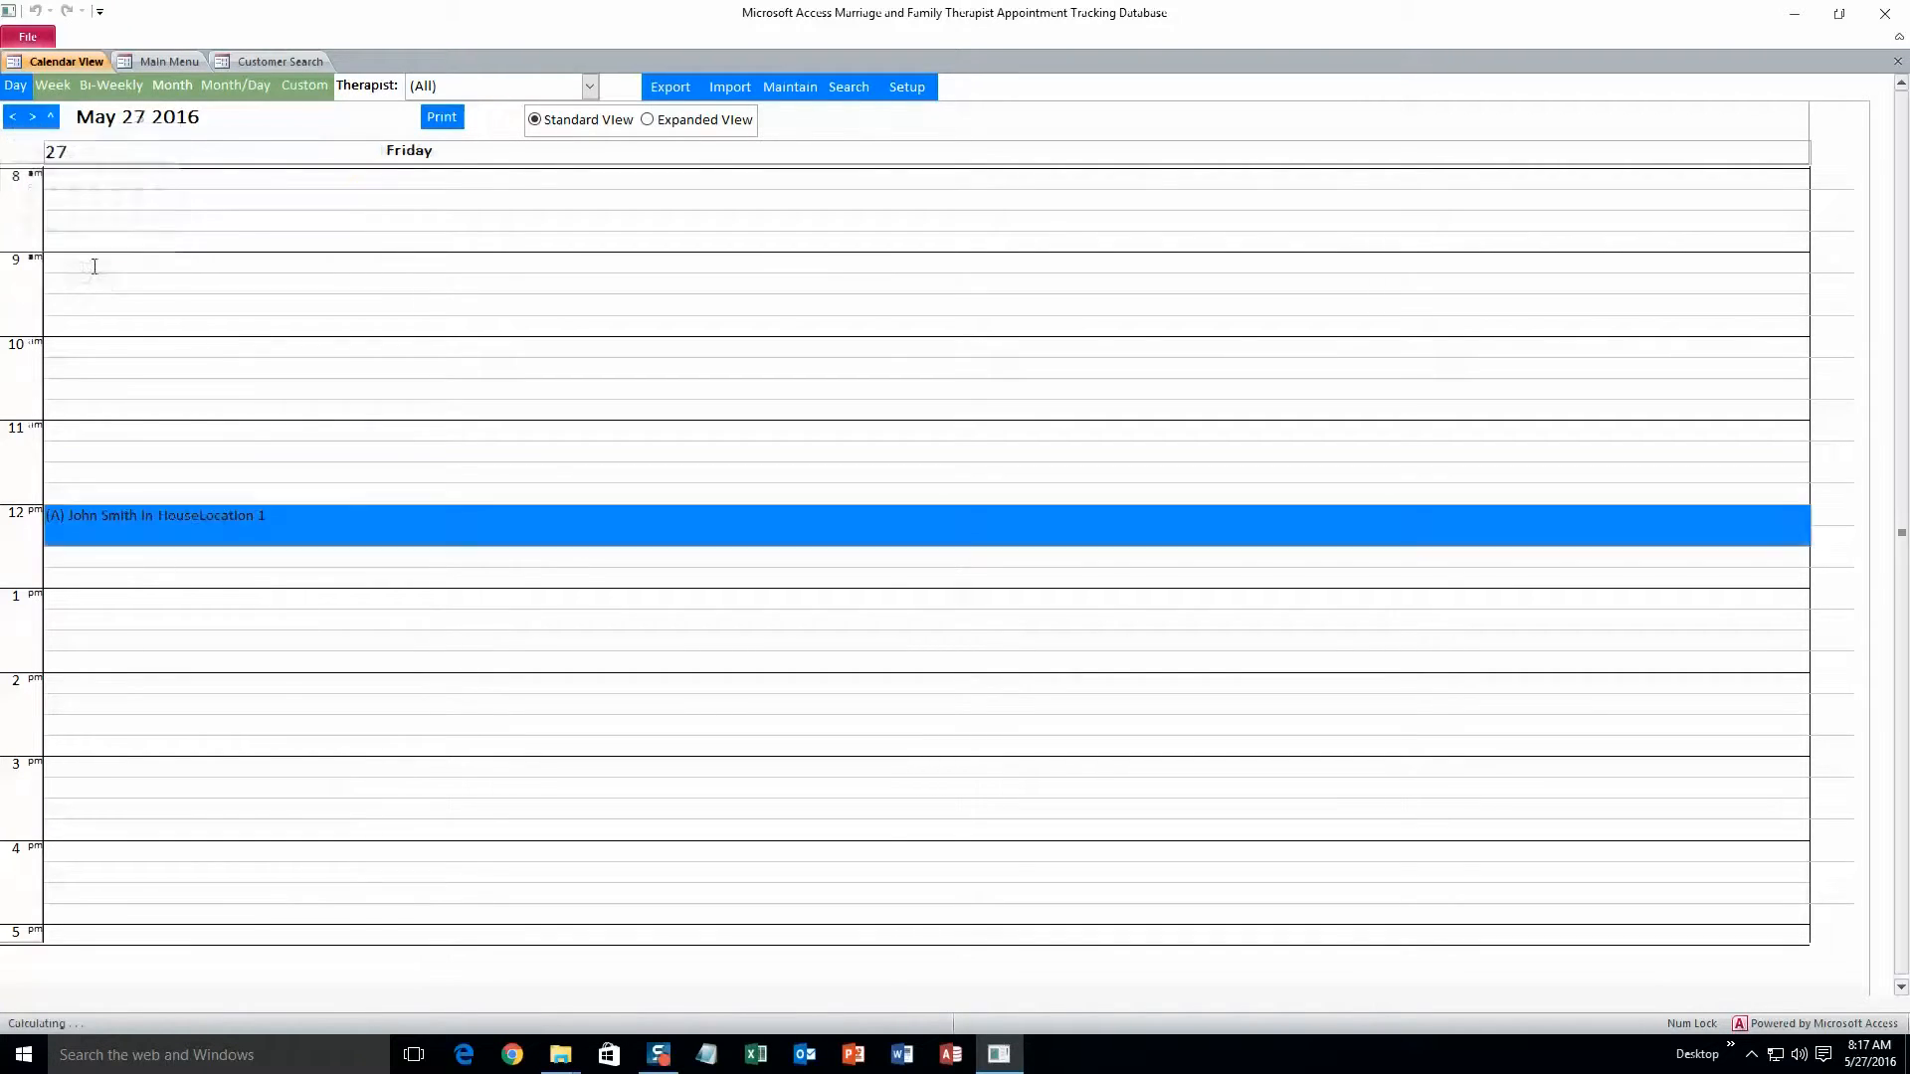
# Step: Filter the day calendar by Therapist 1, and switch the filter to Therapist 2
pyautogui.click(598, 87)
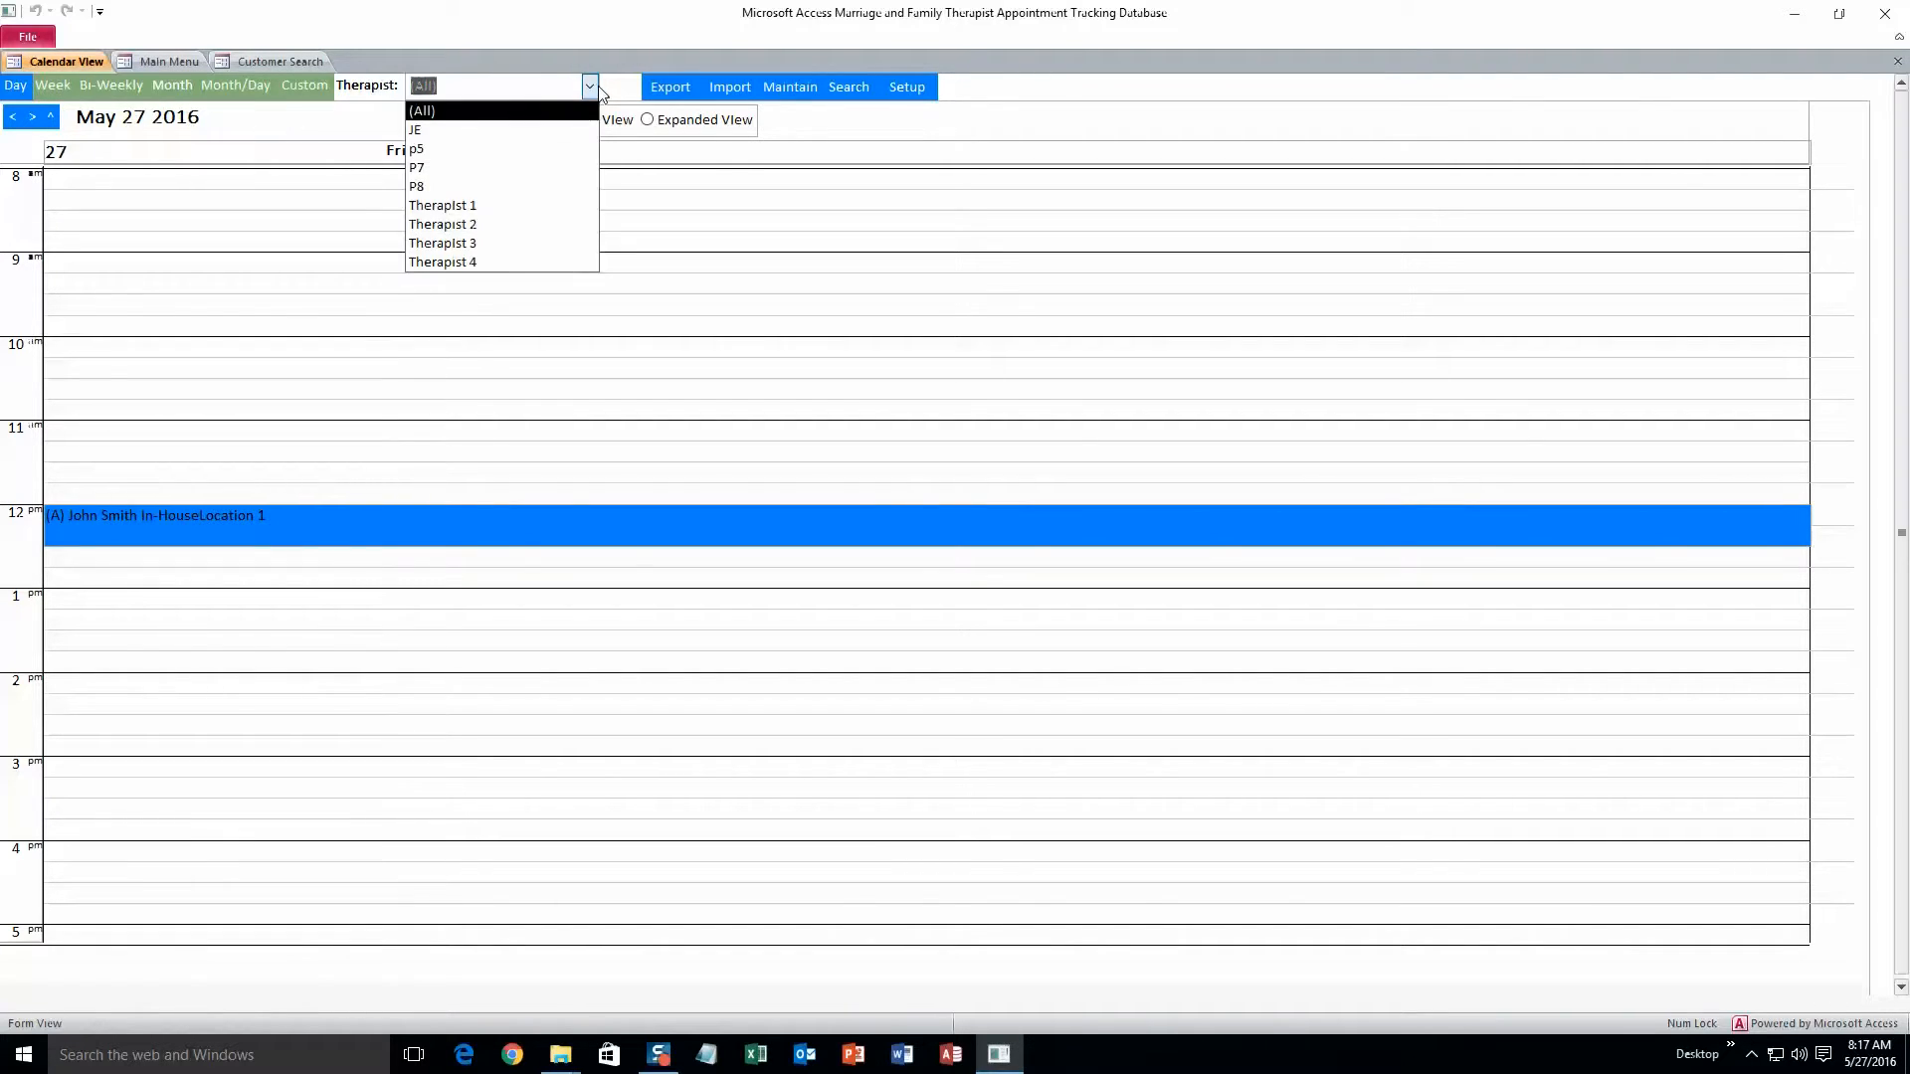
pyautogui.click(520, 203)
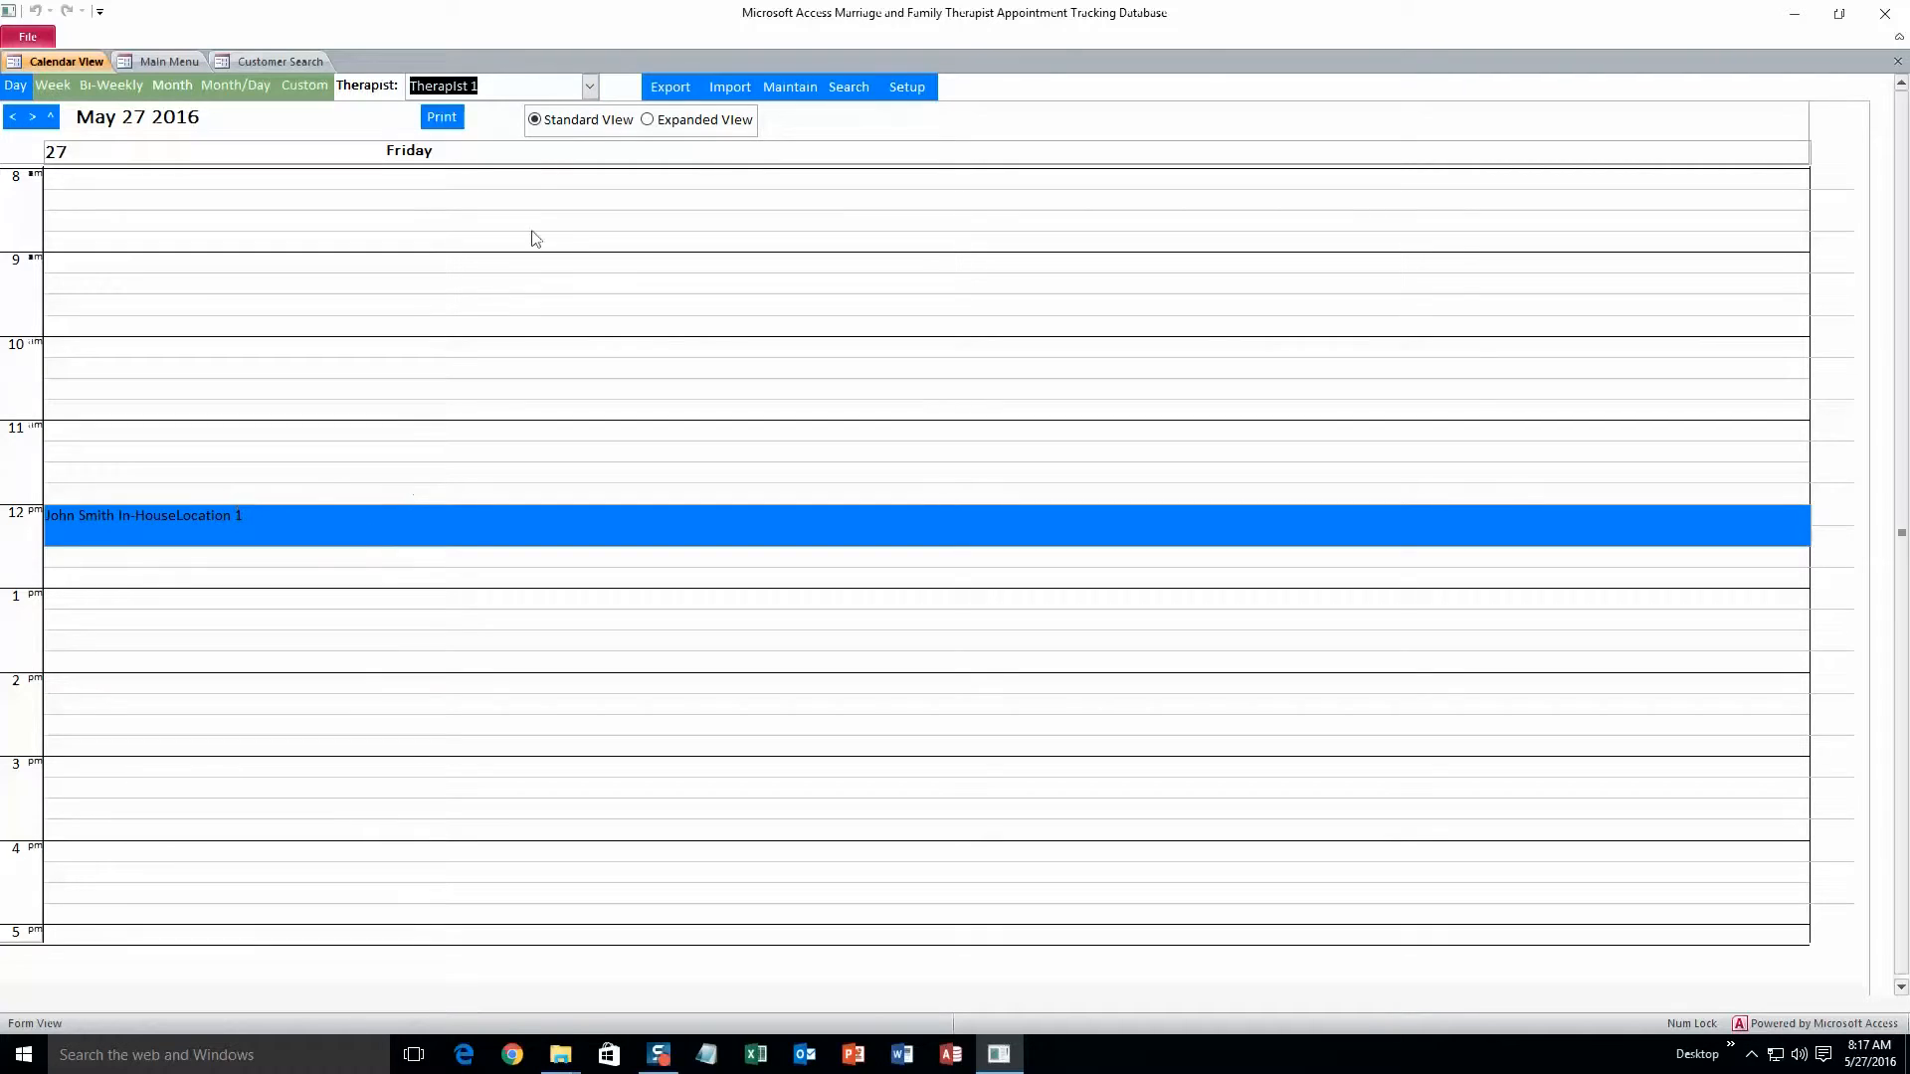
pyautogui.click(588, 86)
pyautogui.click(514, 224)
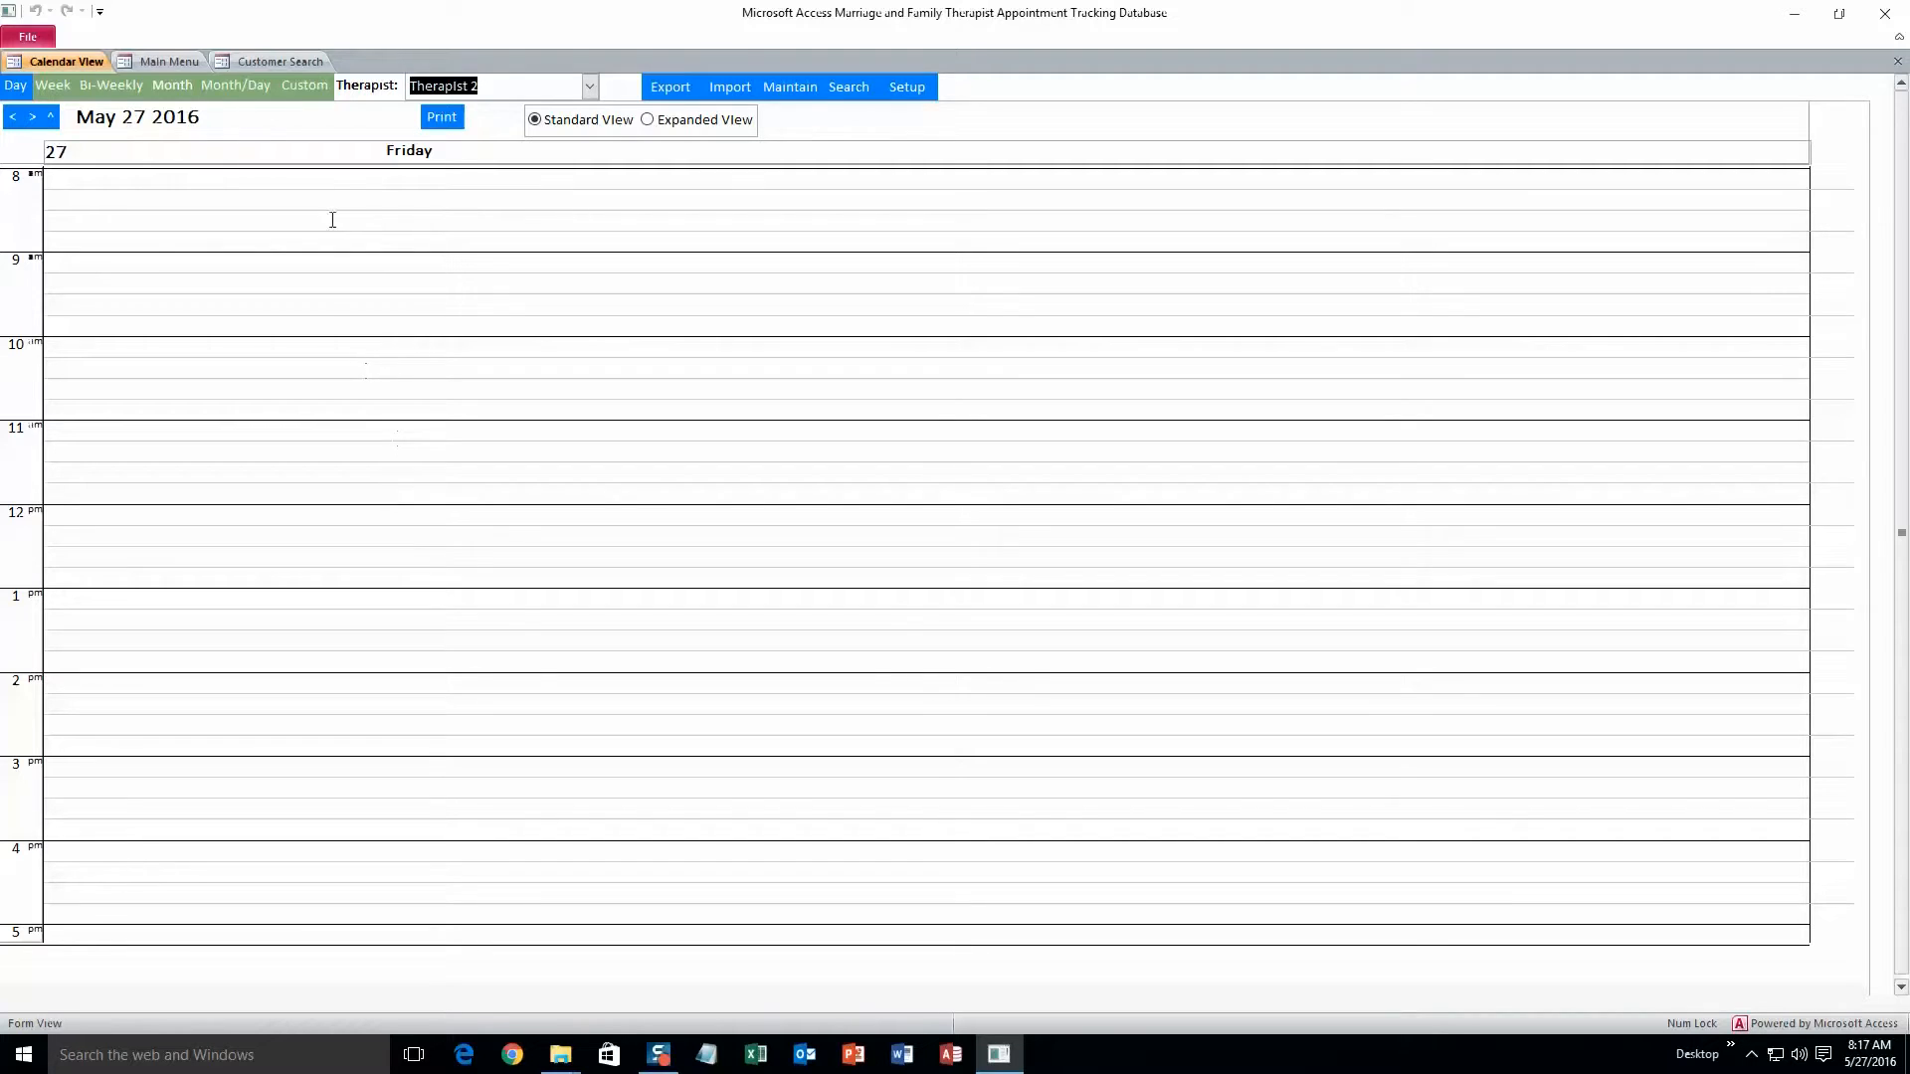
# Step: Open the Calendar Search from the Main Menu and search for Therapist 1's appointments
pyautogui.click(161, 64)
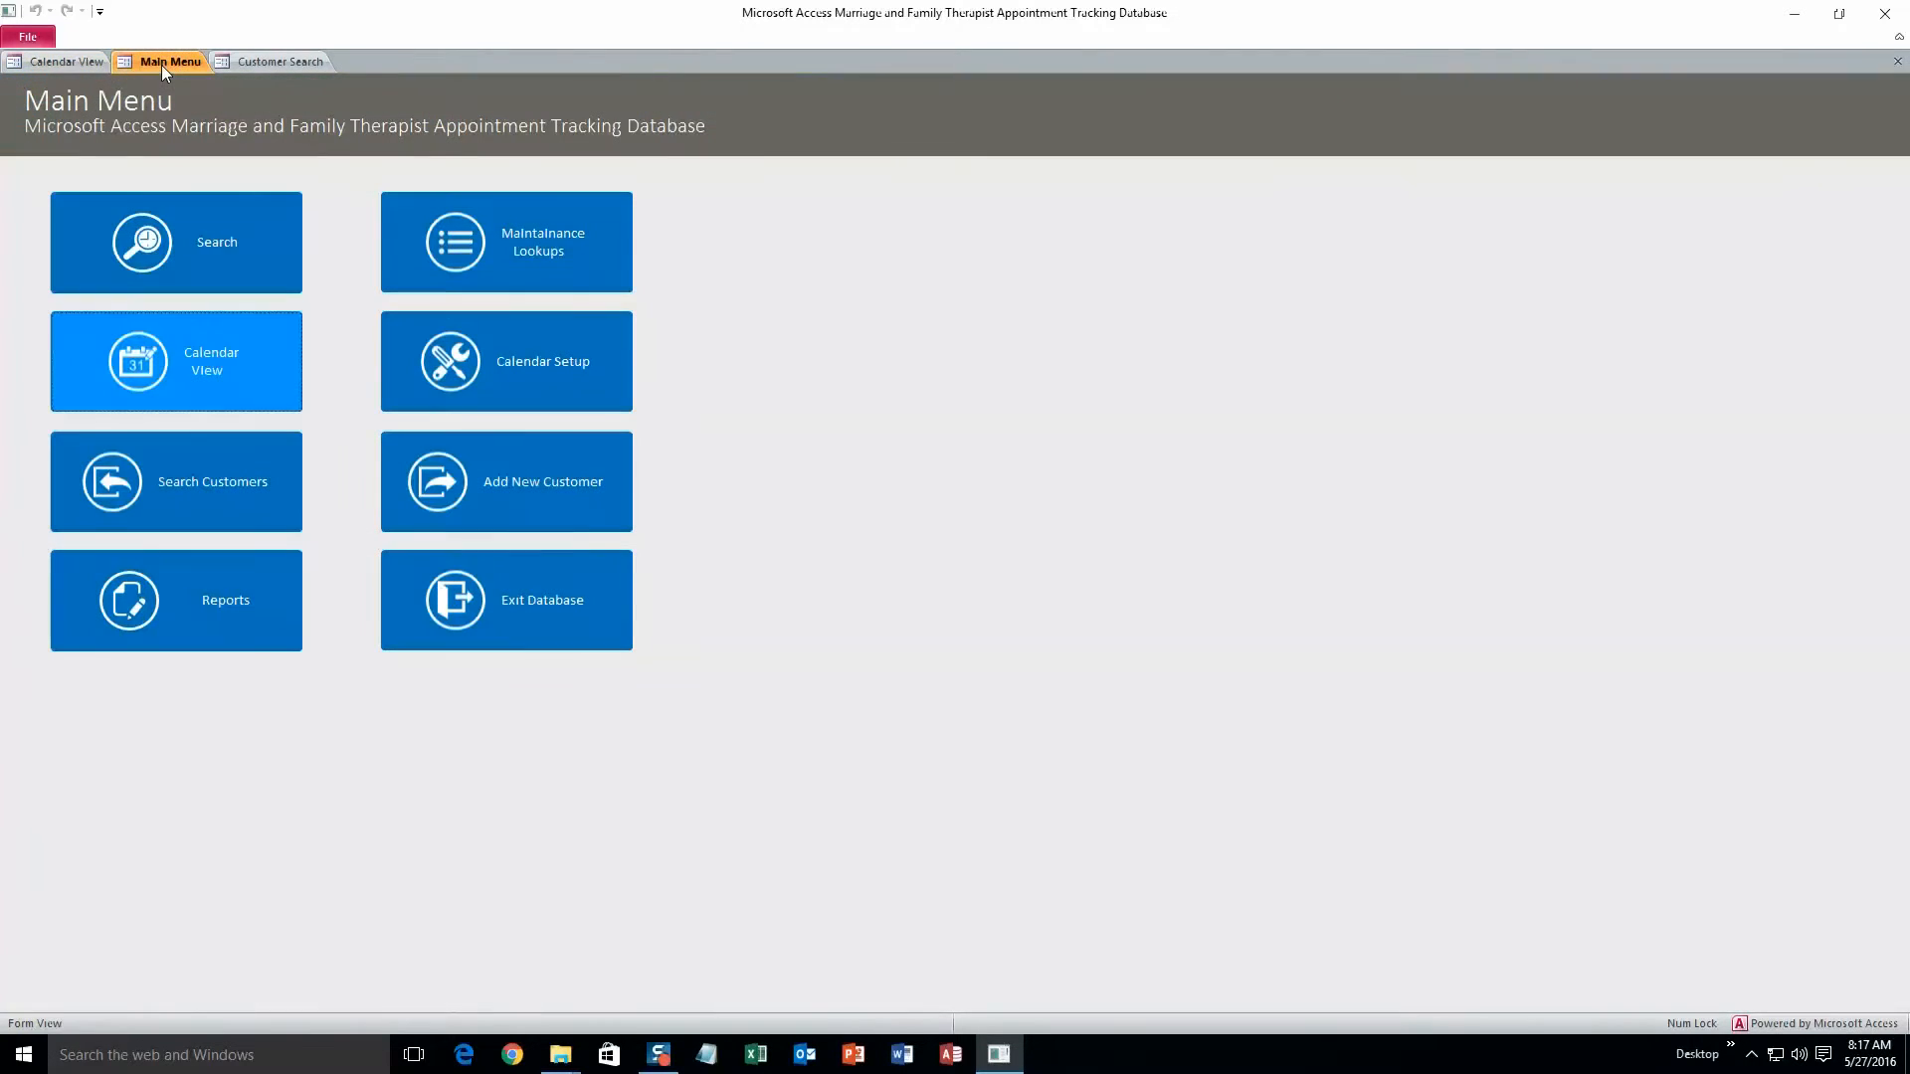
pyautogui.click(187, 276)
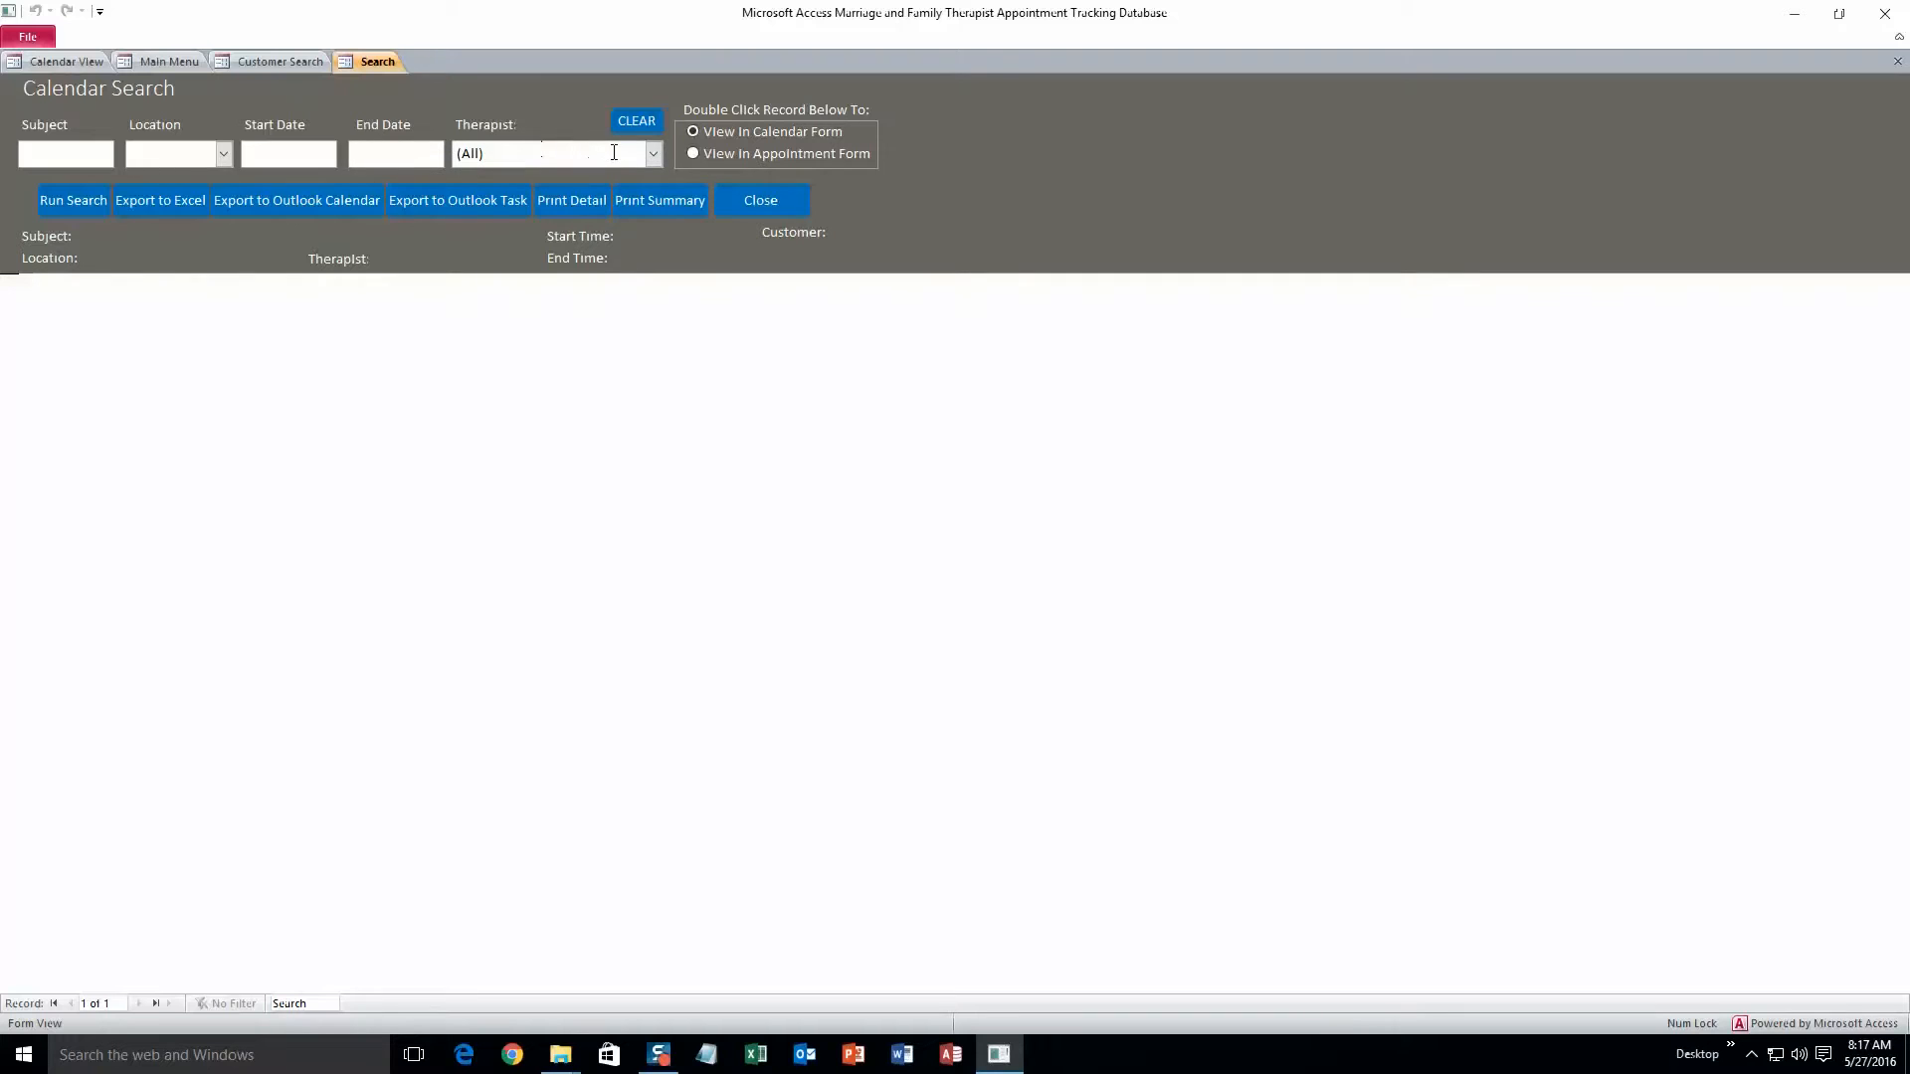
pyautogui.click(650, 156)
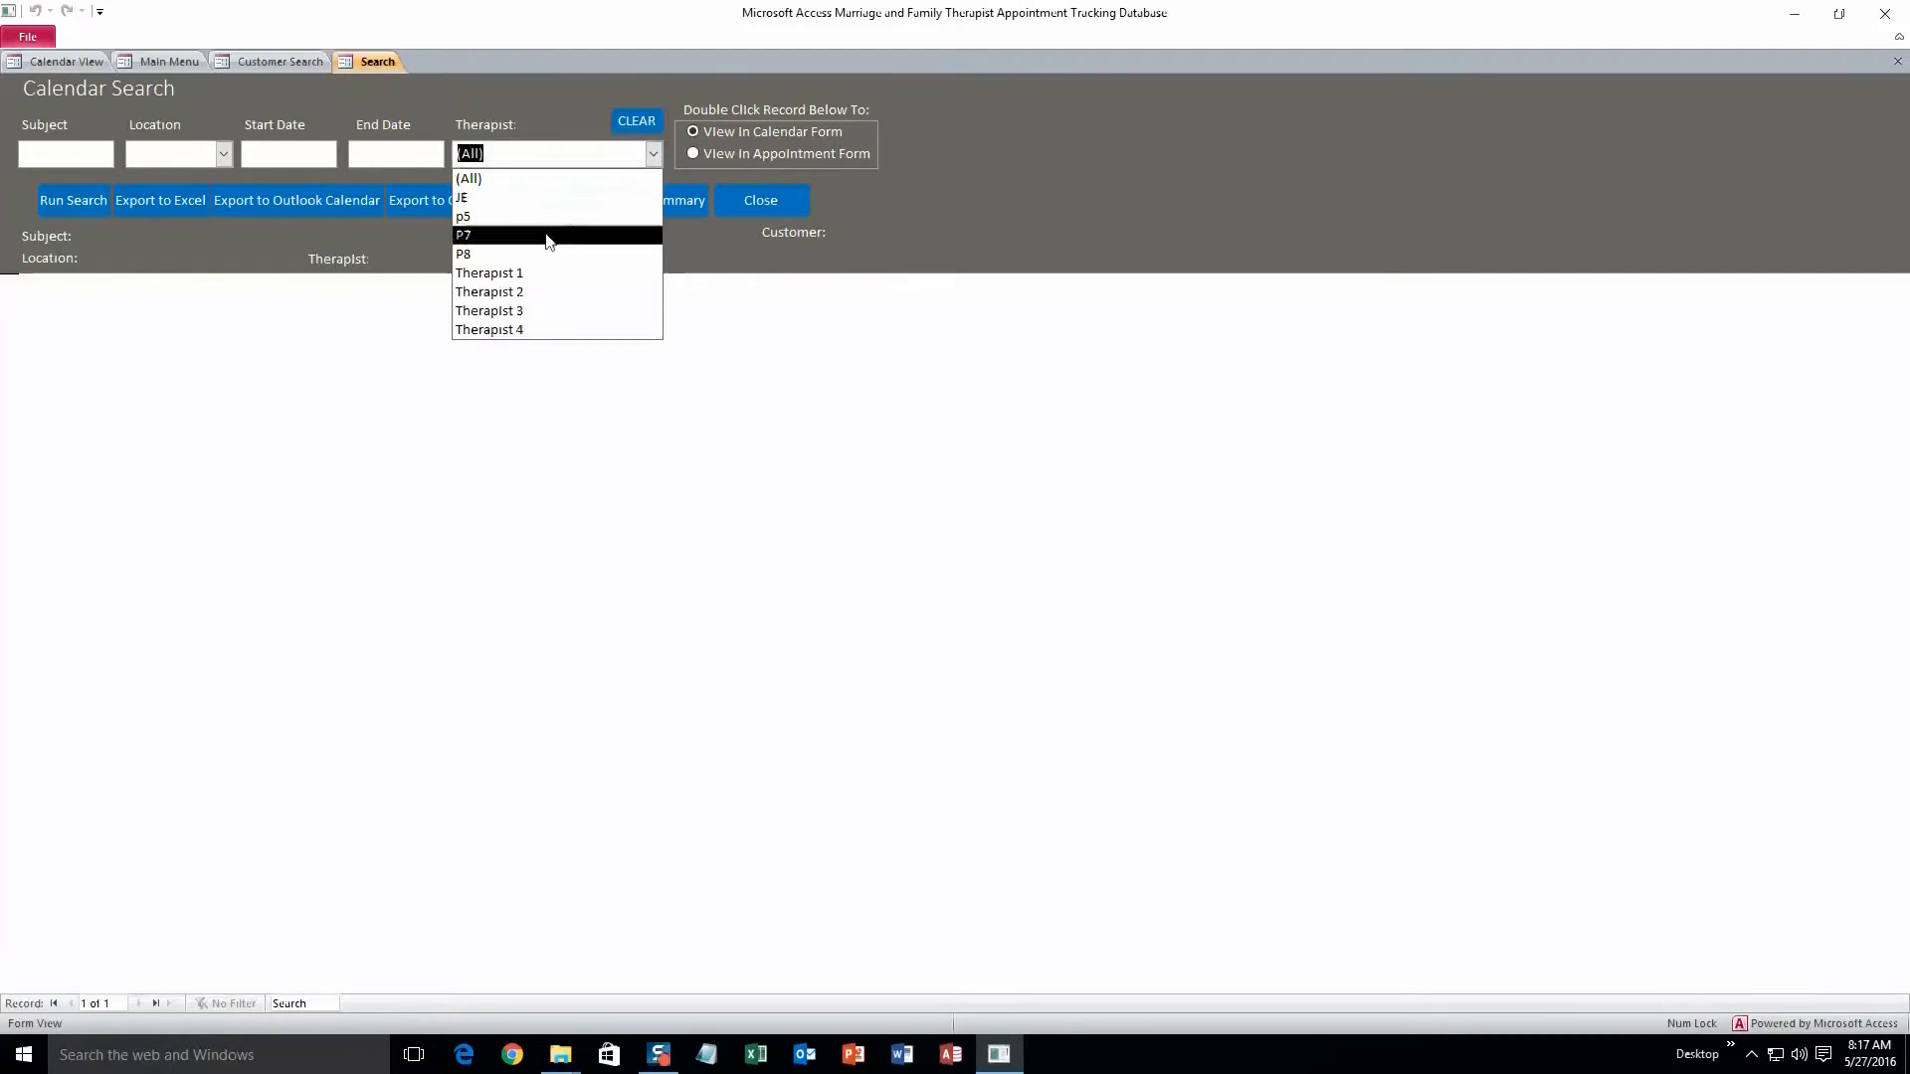
pyautogui.click(545, 273)
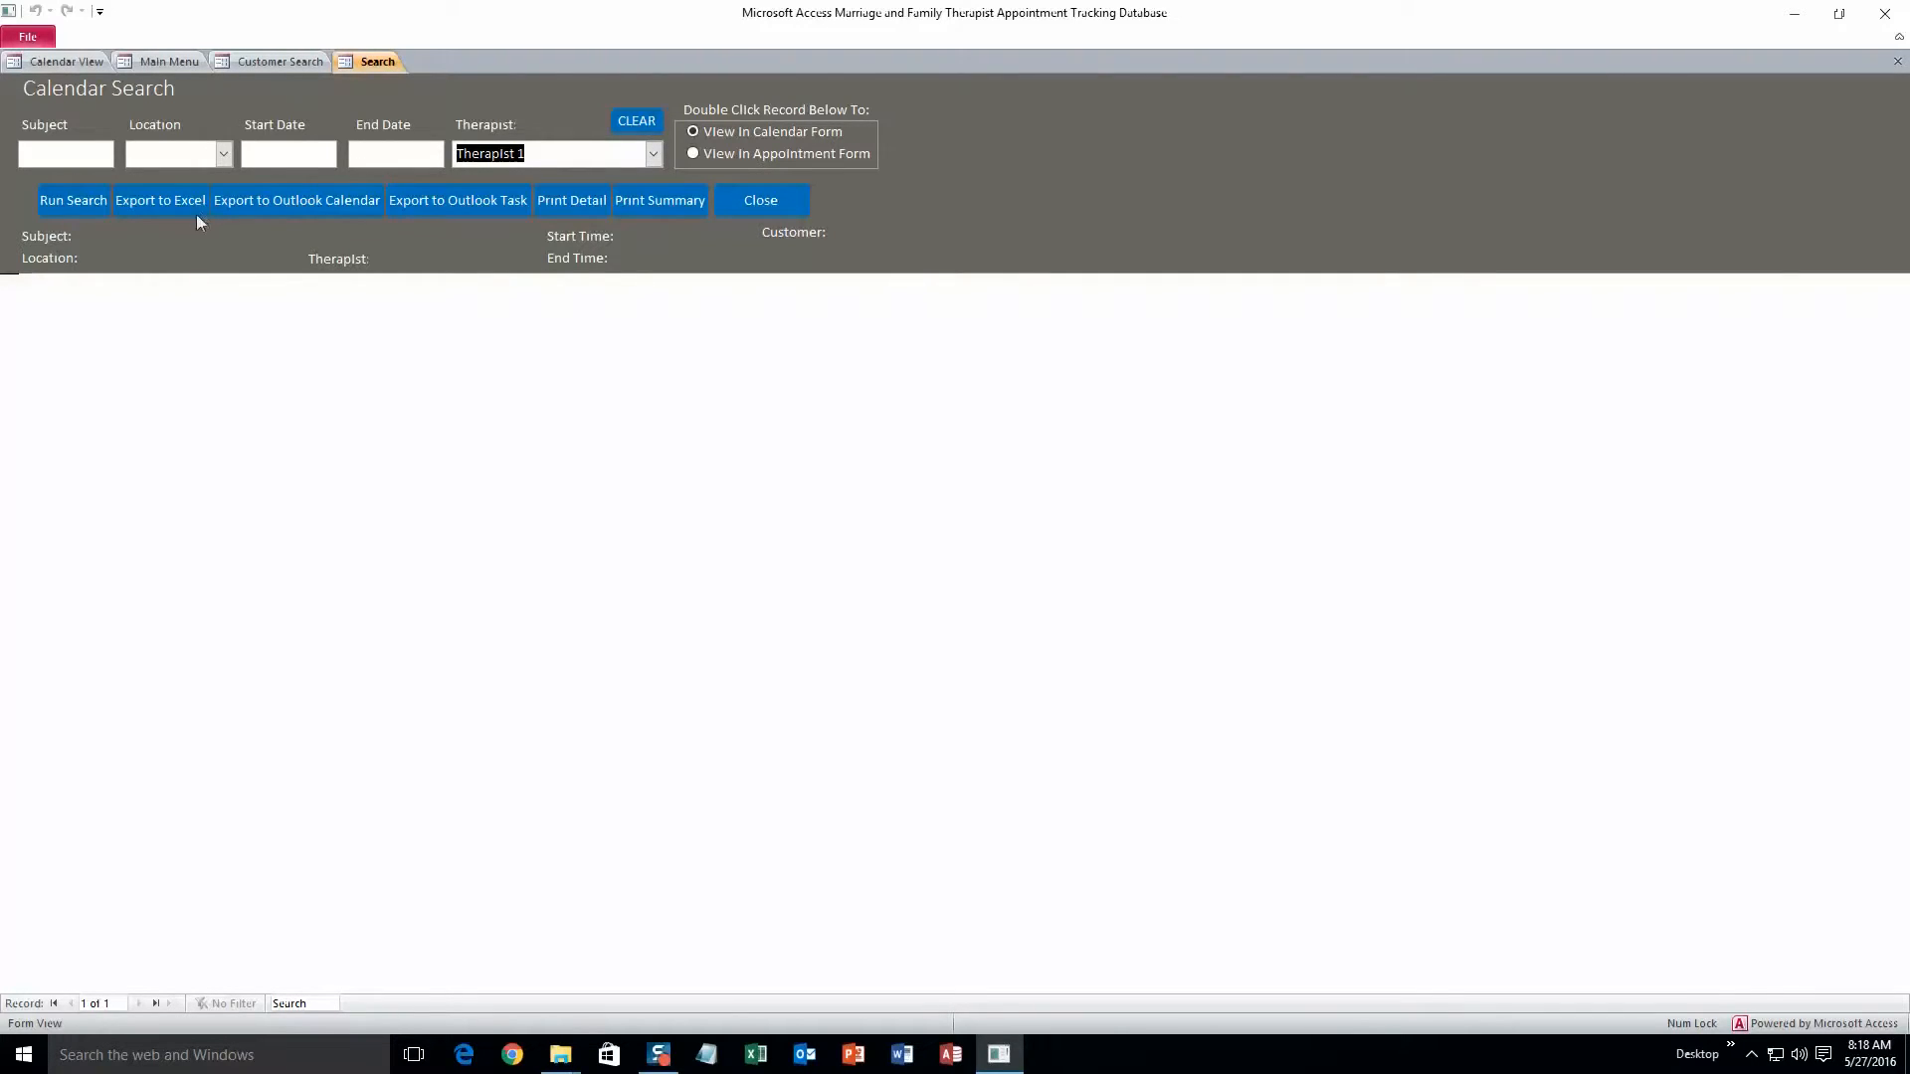
pyautogui.click(82, 200)
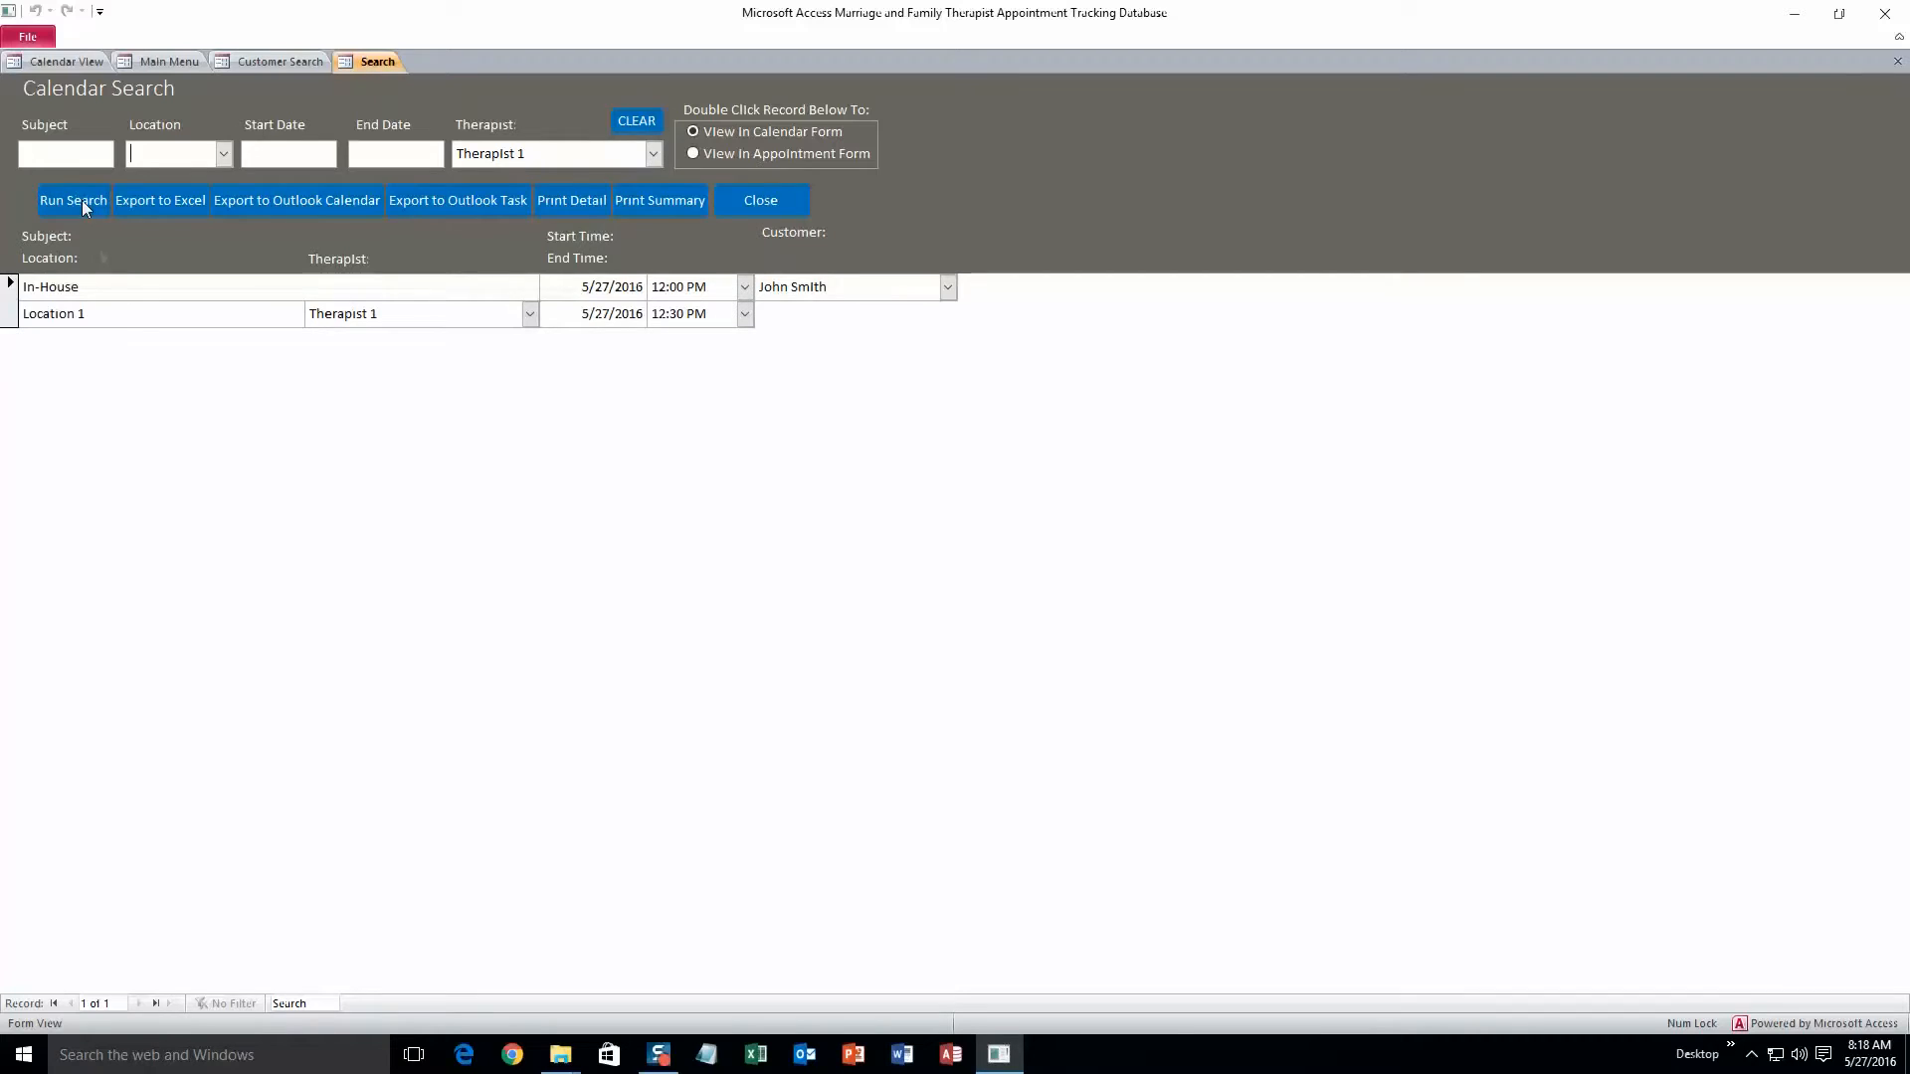
# Step: Open the found In-House appointment in the calendar and filter the calendar to Therapist 1
pyautogui.doubleClick(155, 302)
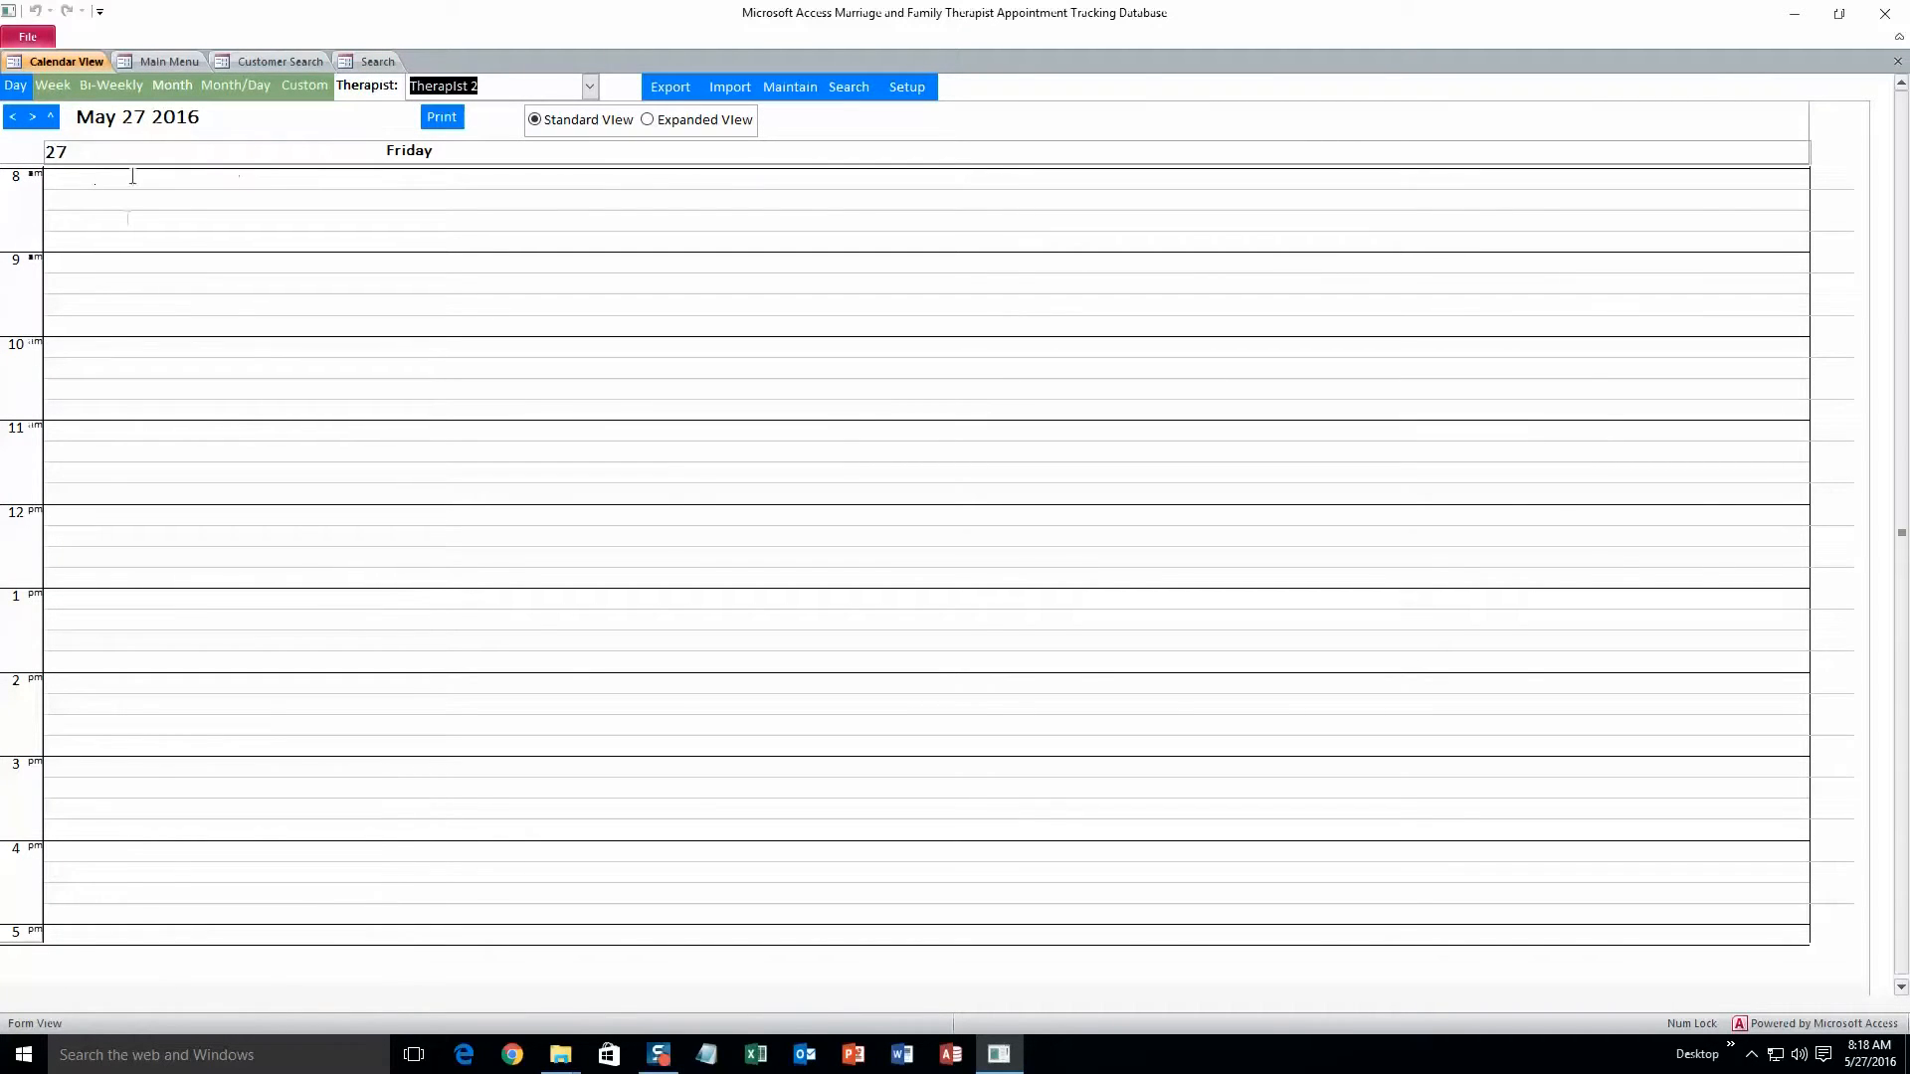
pyautogui.click(591, 89)
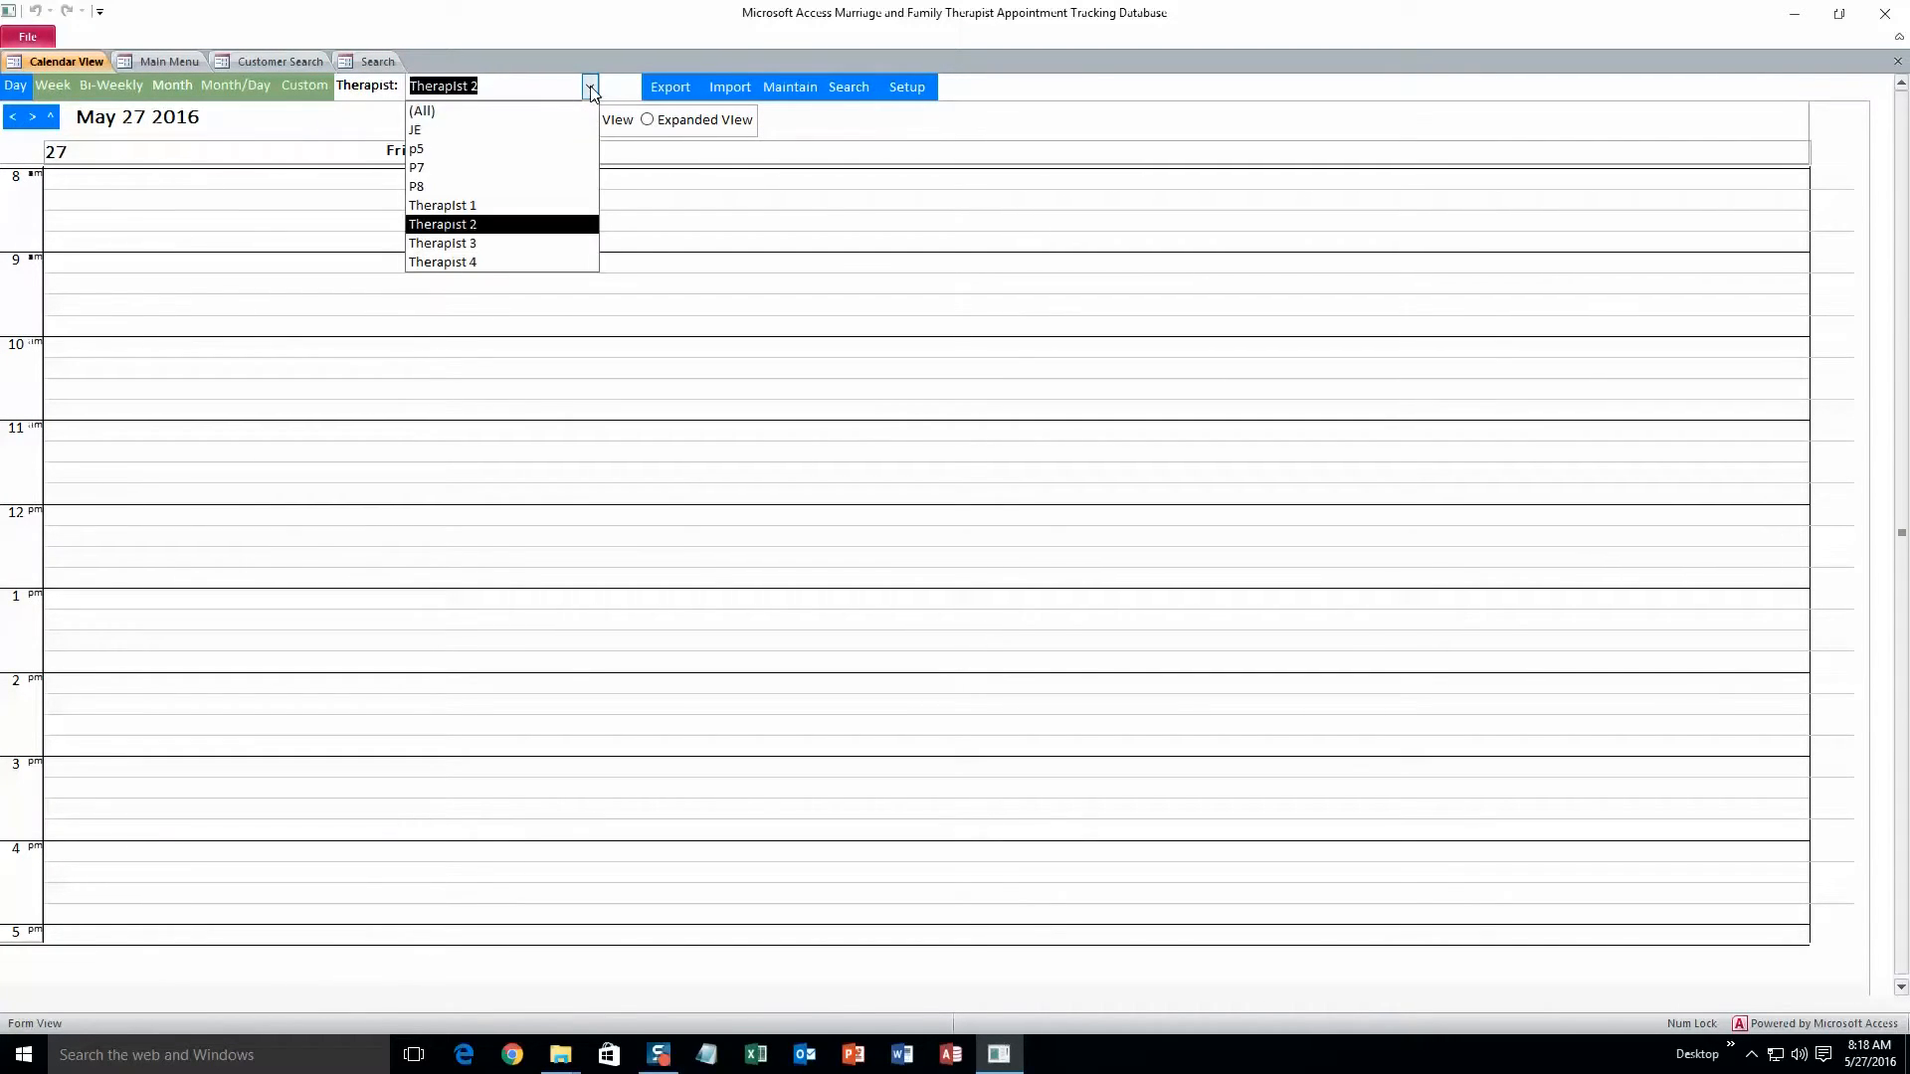
pyautogui.click(518, 207)
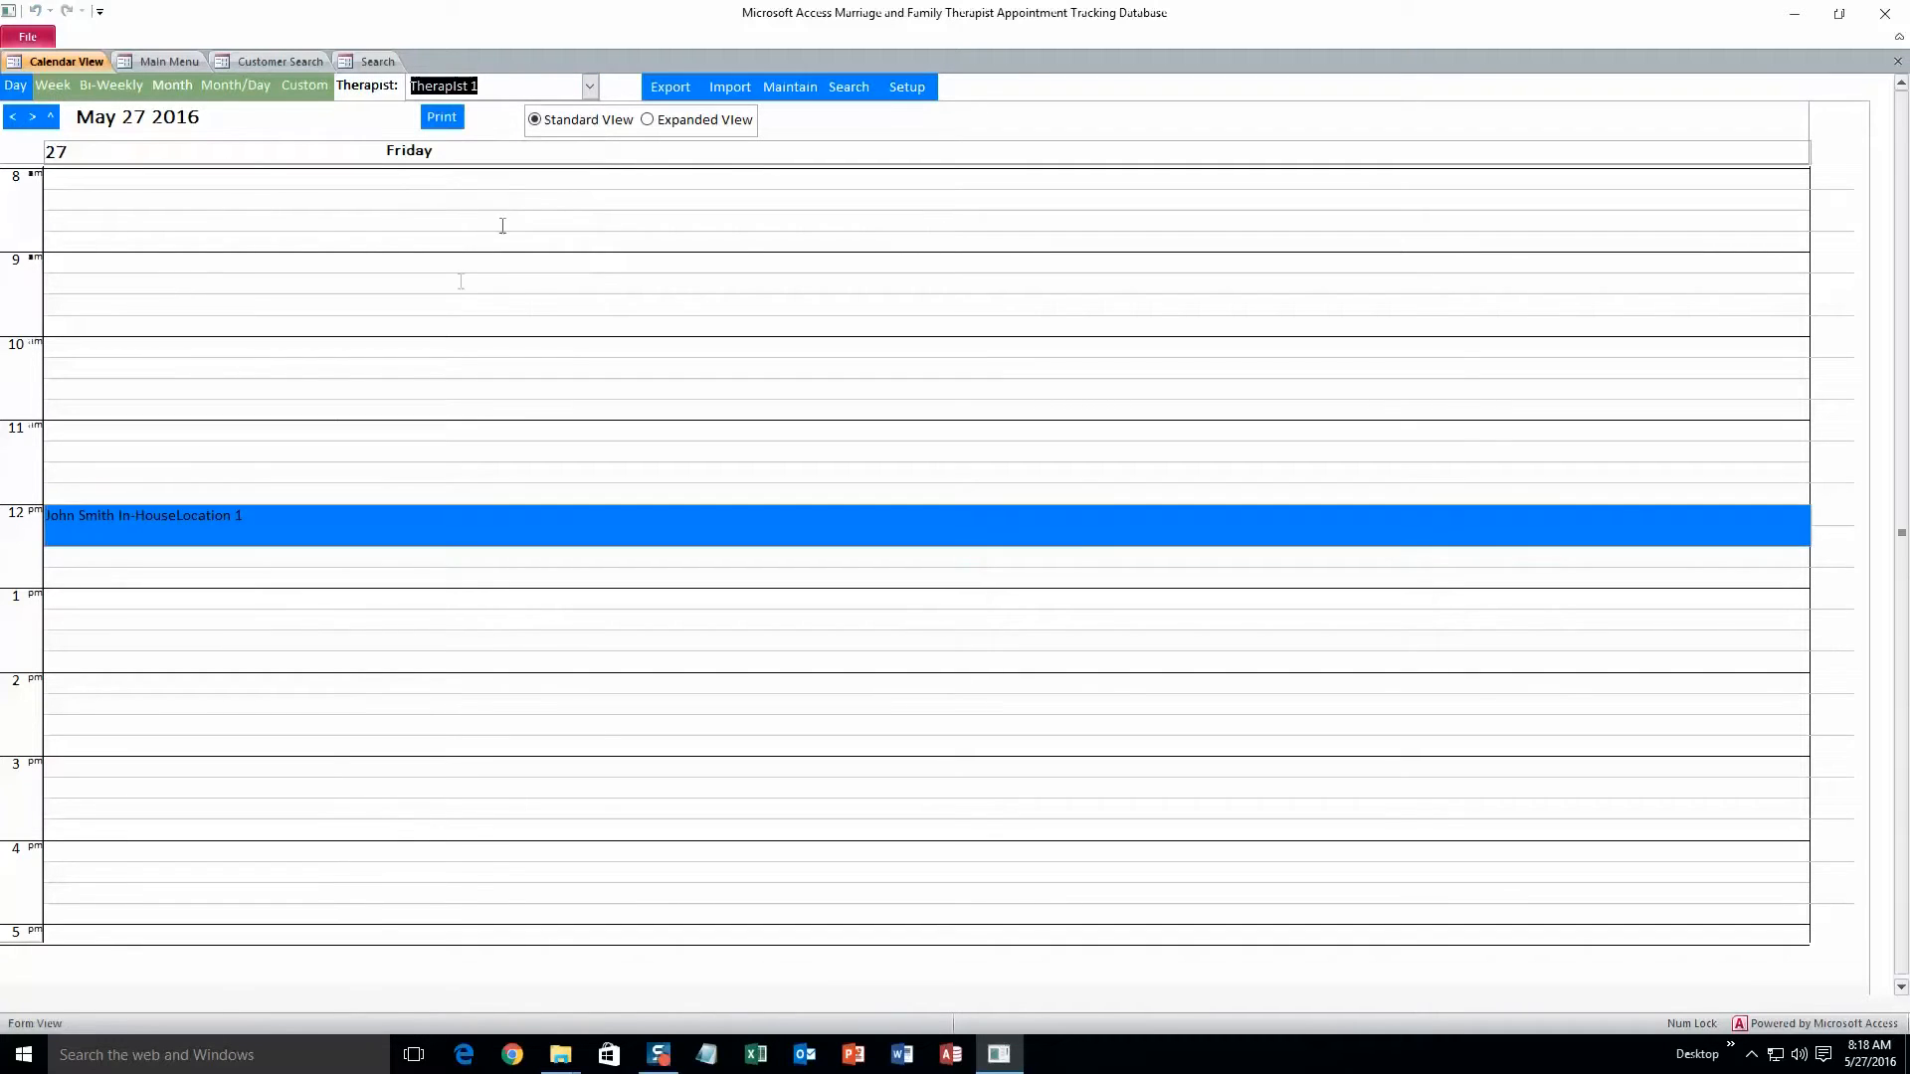
# Step: Return to the Calendar Search, open the found appointment with View In Appointment Form, and close it without saving
pyautogui.click(163, 58)
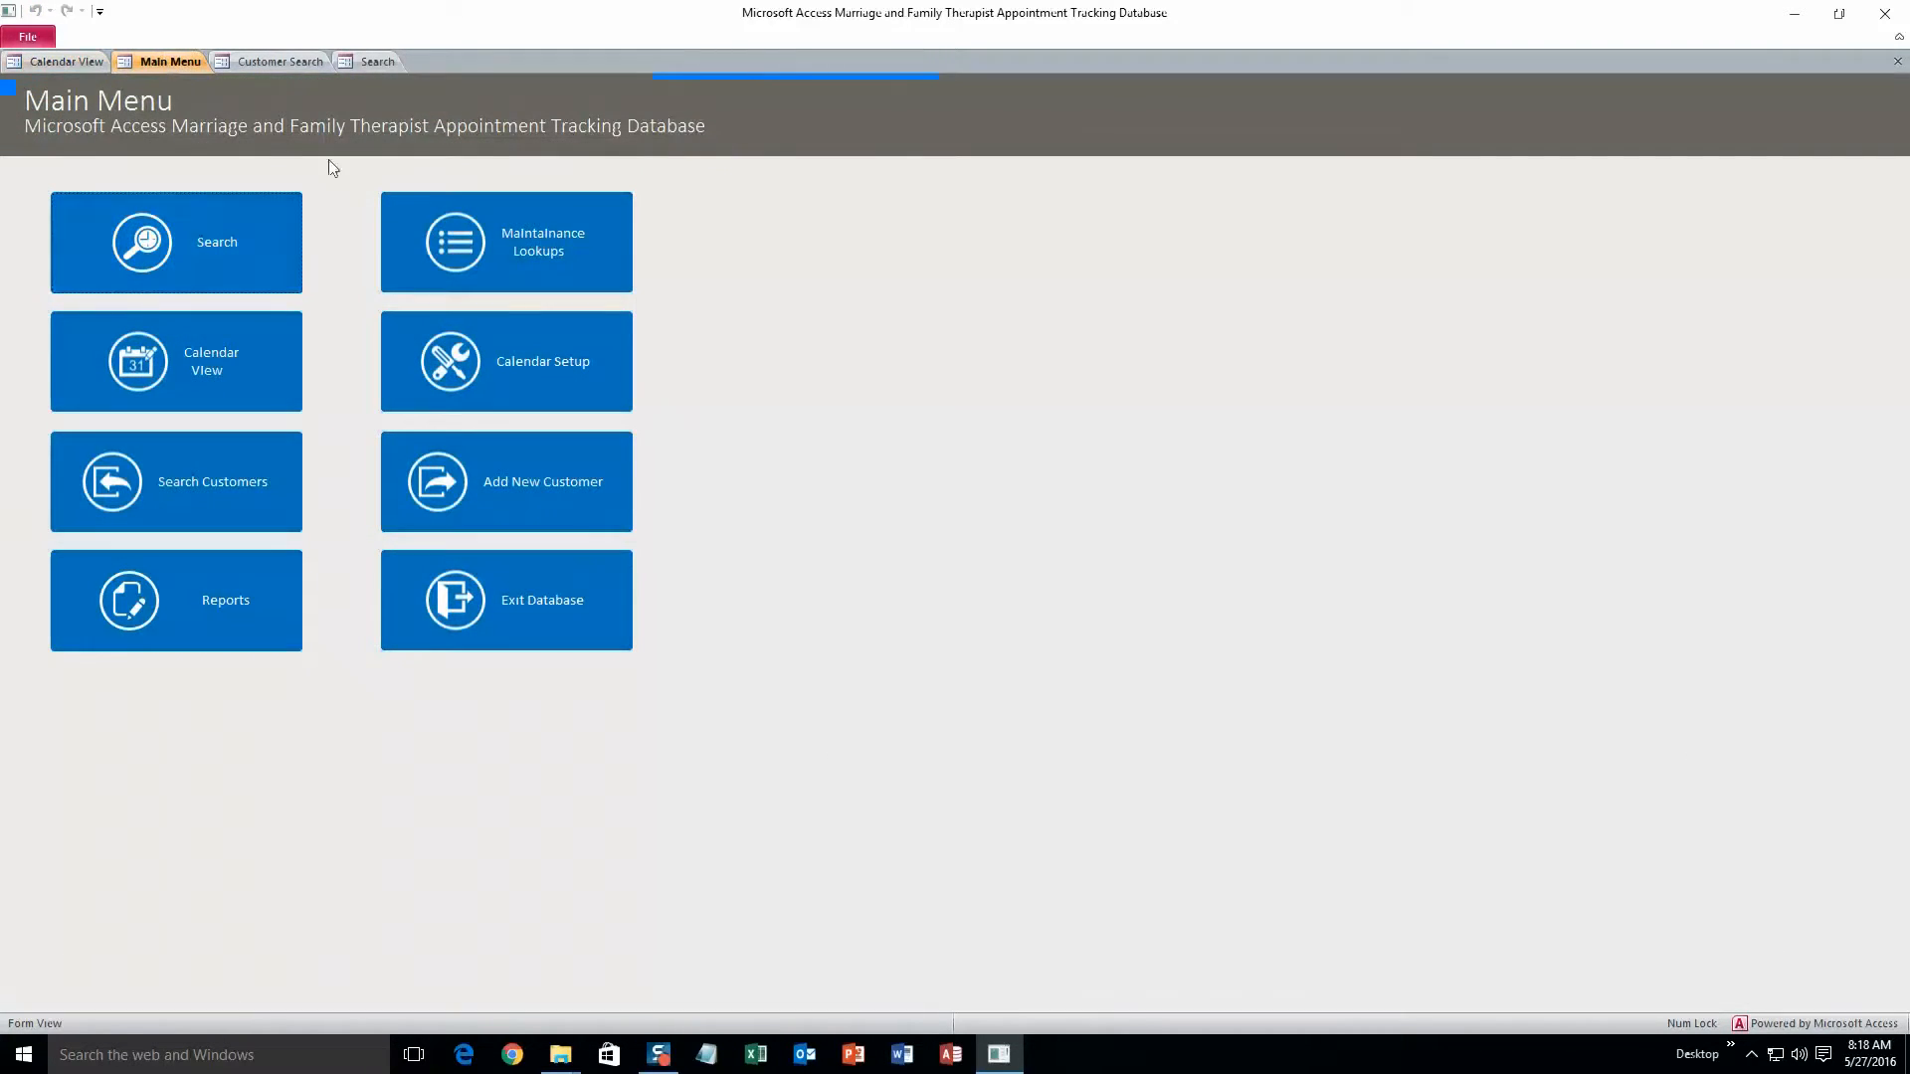
pyautogui.click(366, 64)
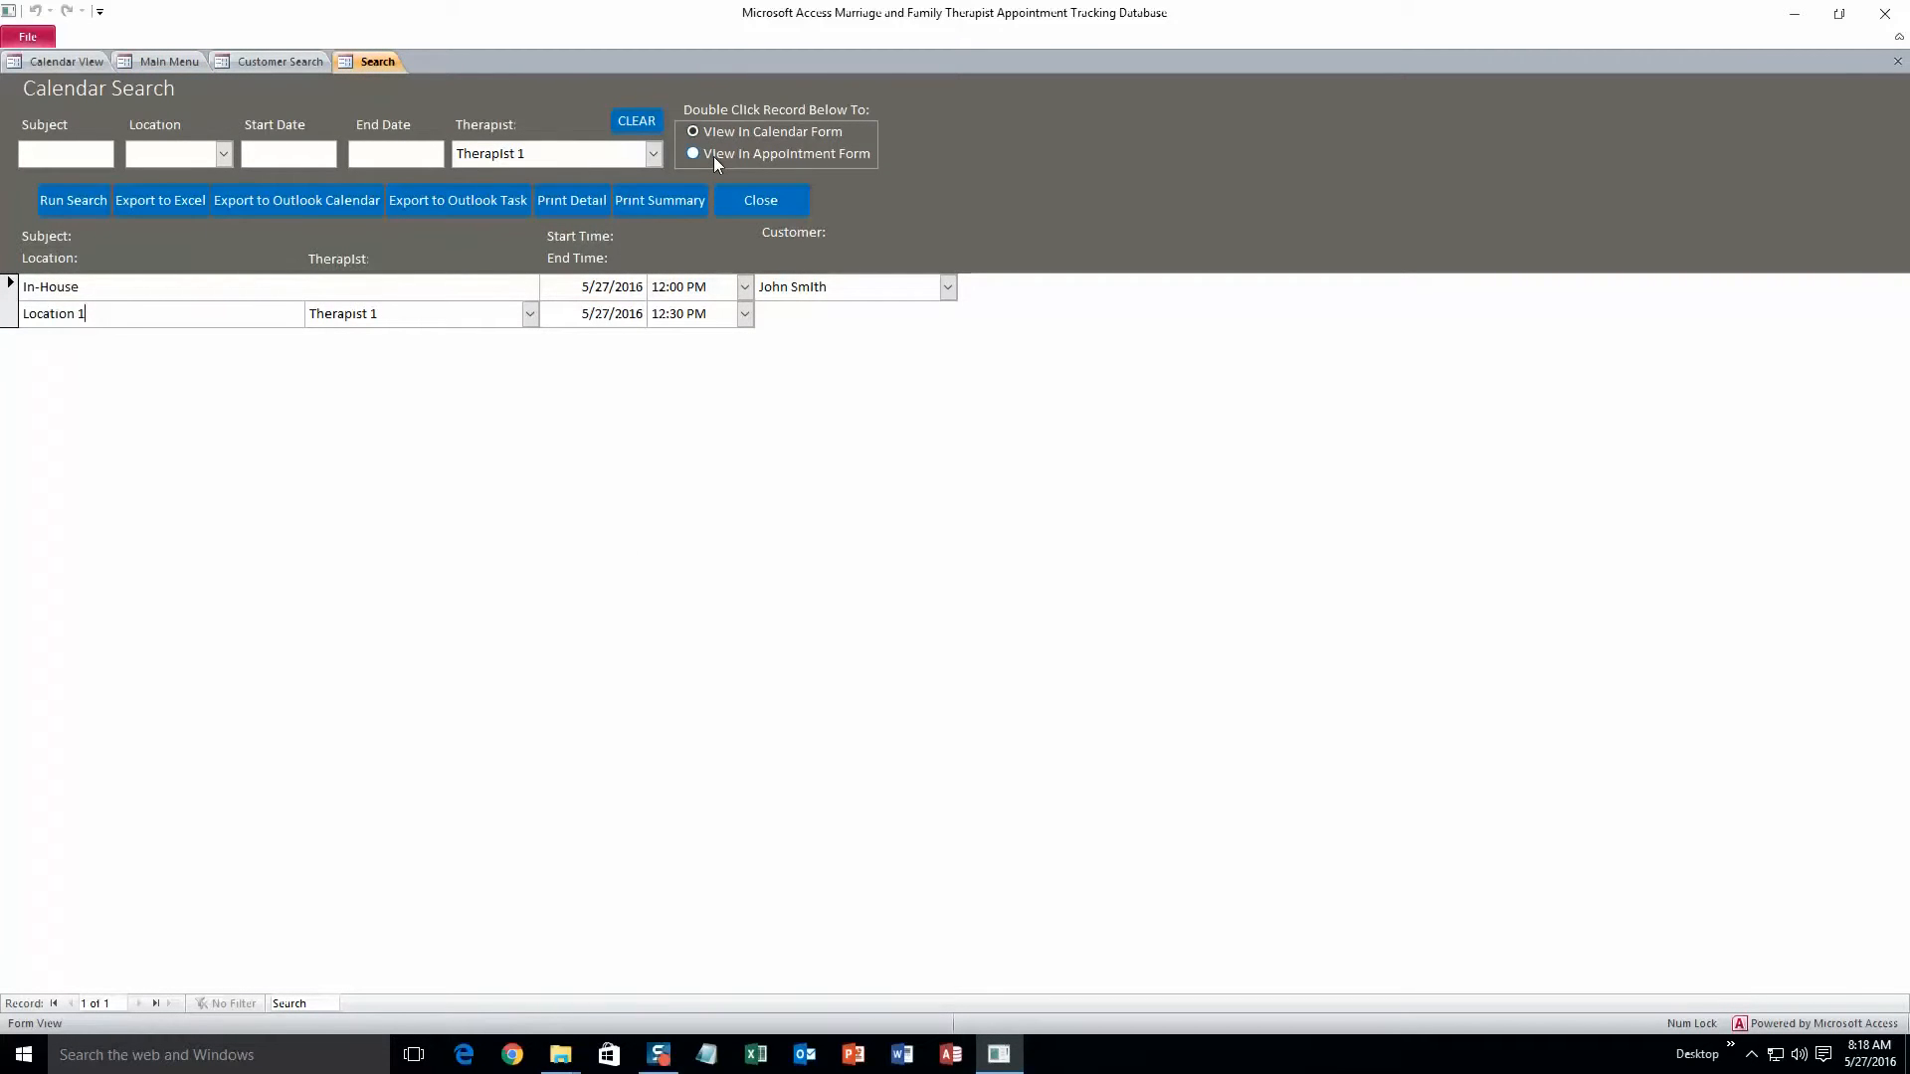
pyautogui.doubleClick(230, 297)
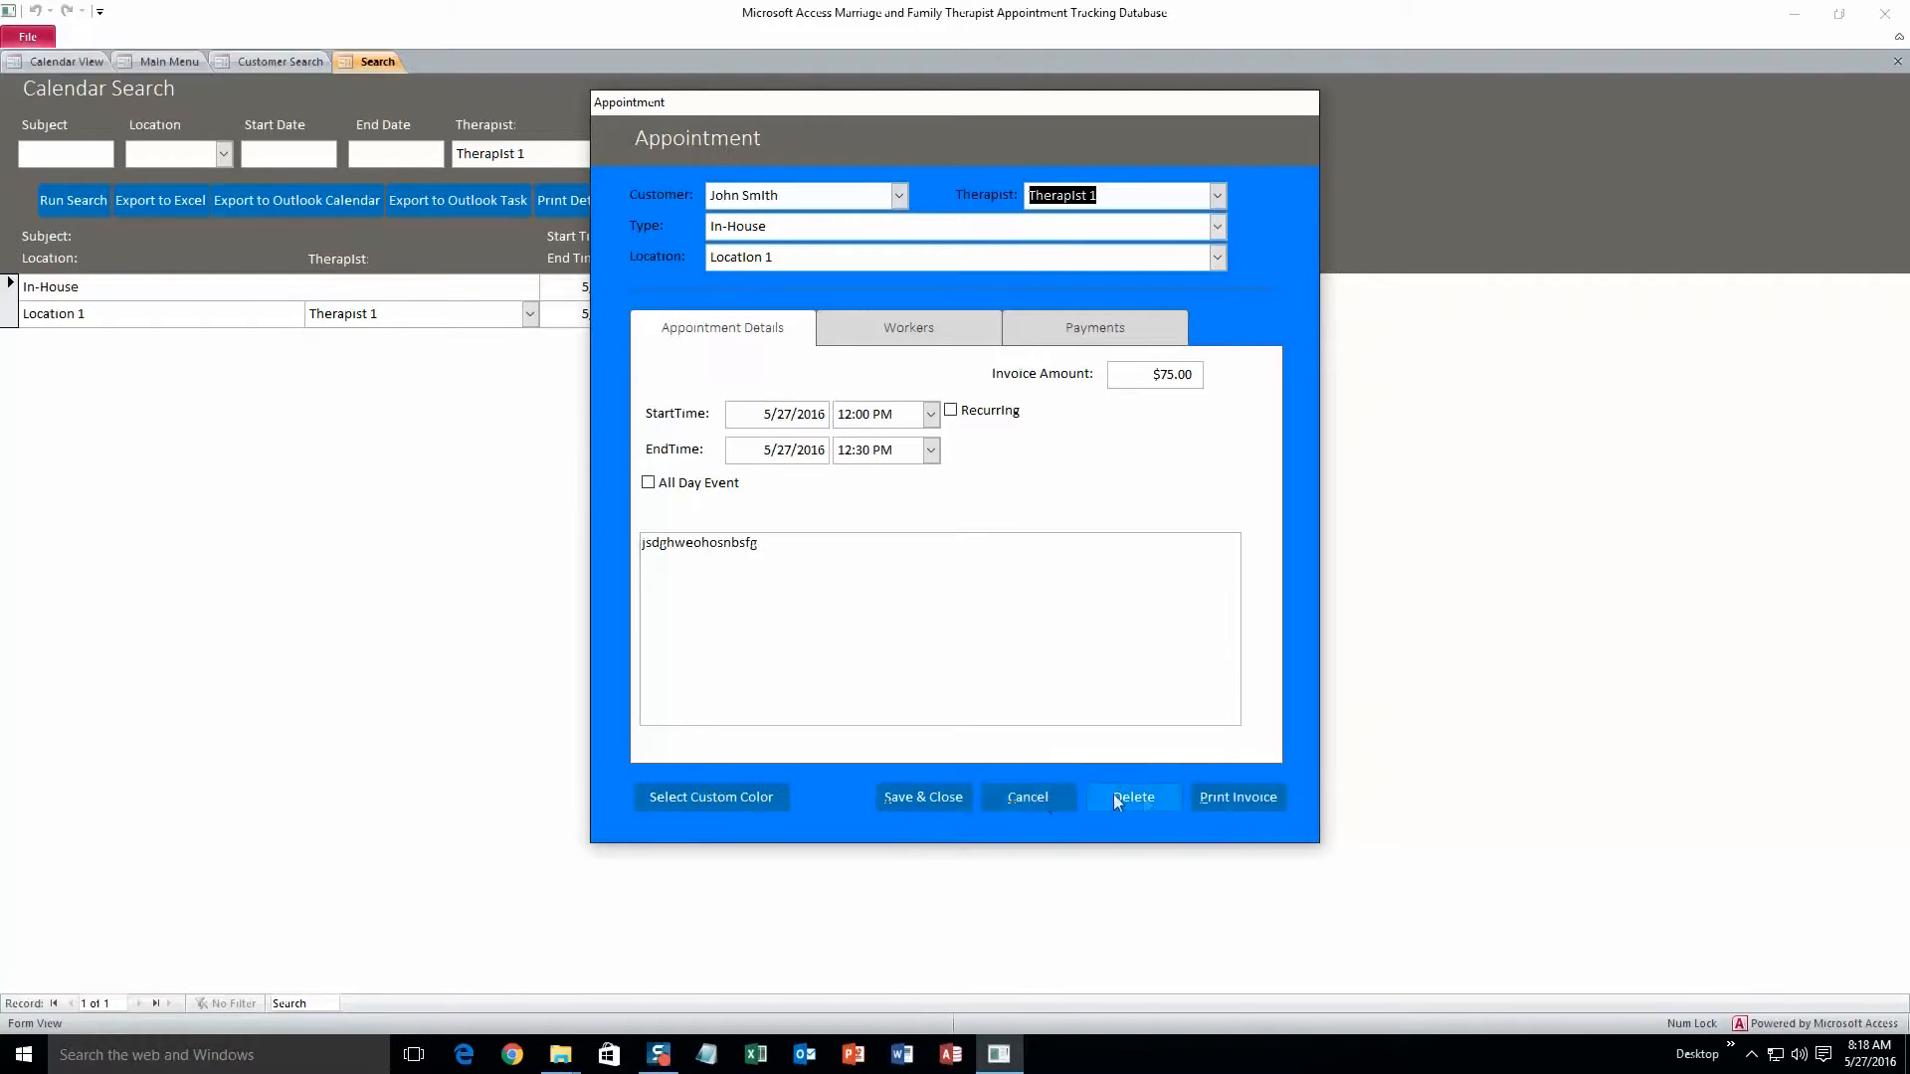
pyautogui.click(1028, 797)
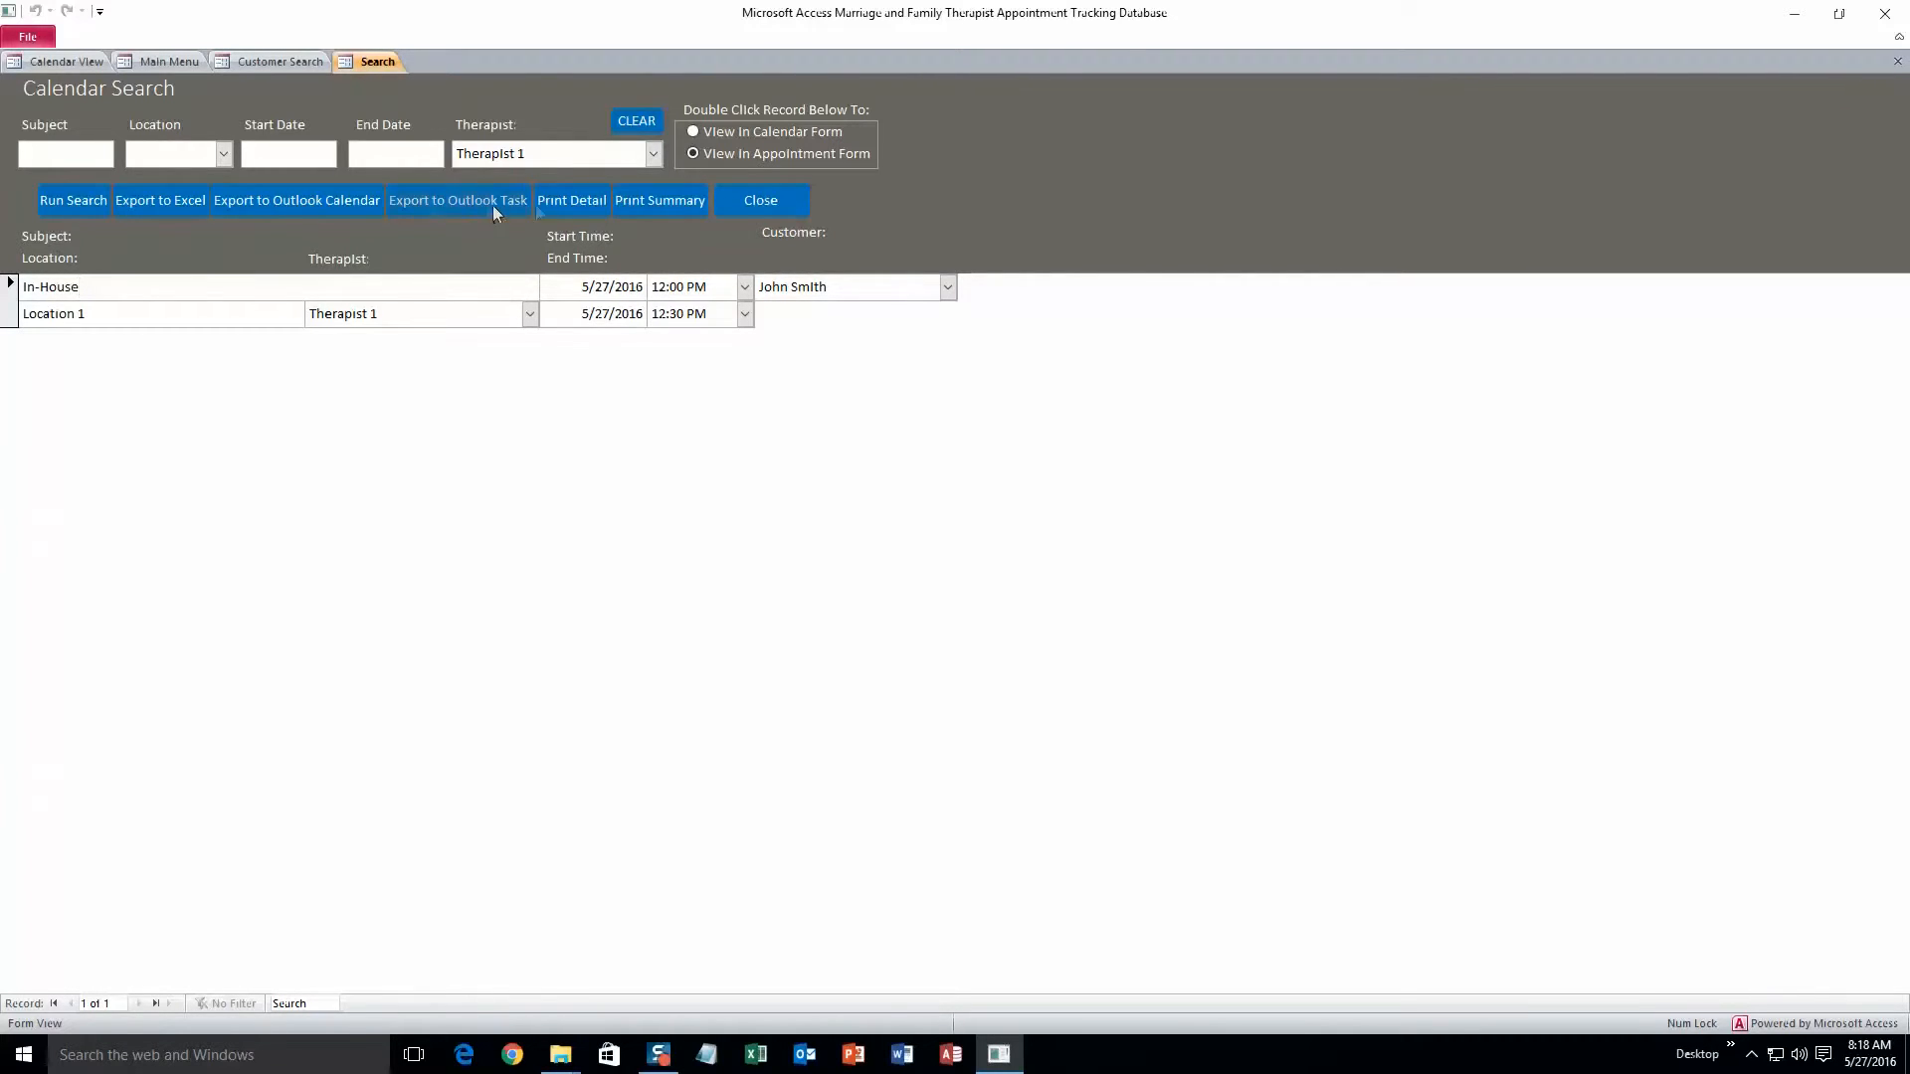
# Step: Preview the detail and summary print reports of the calendar search results, and return to the search form
pyautogui.click(568, 211)
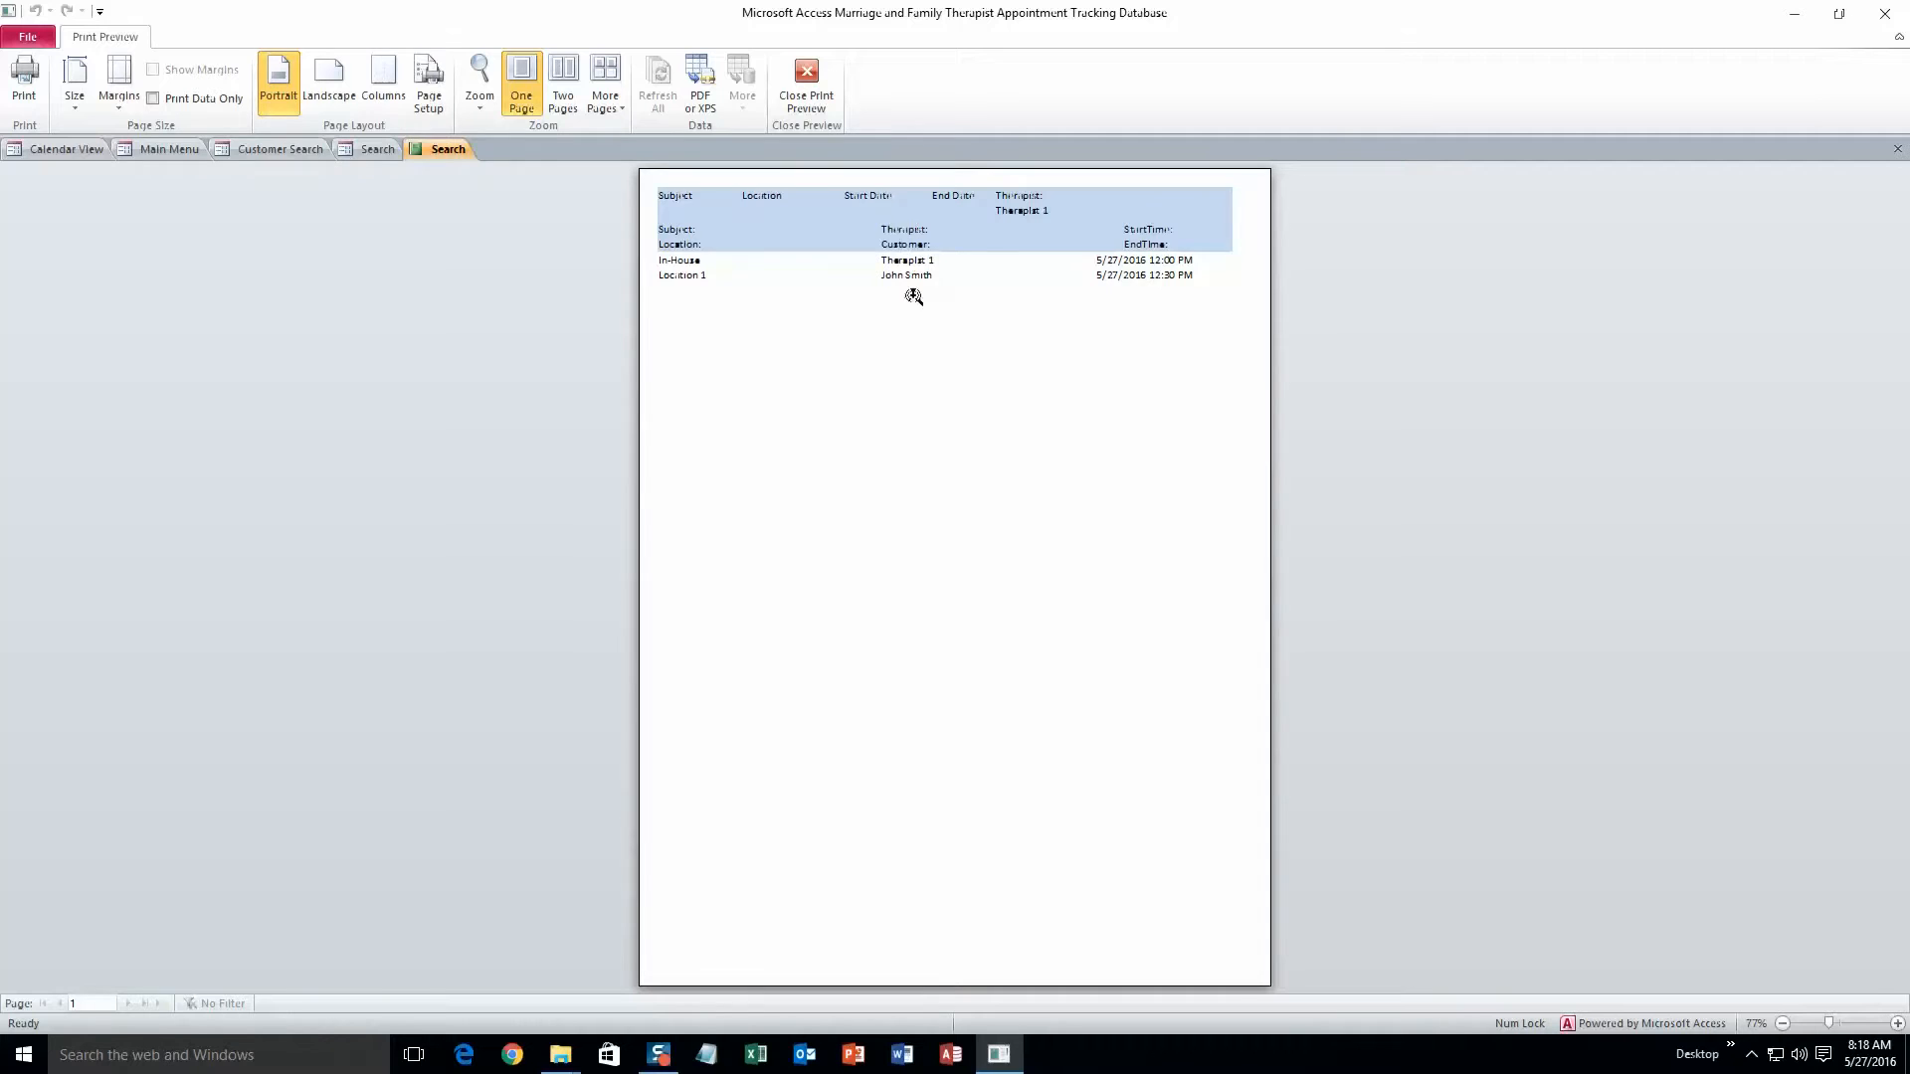
pyautogui.click(378, 149)
pyautogui.click(638, 202)
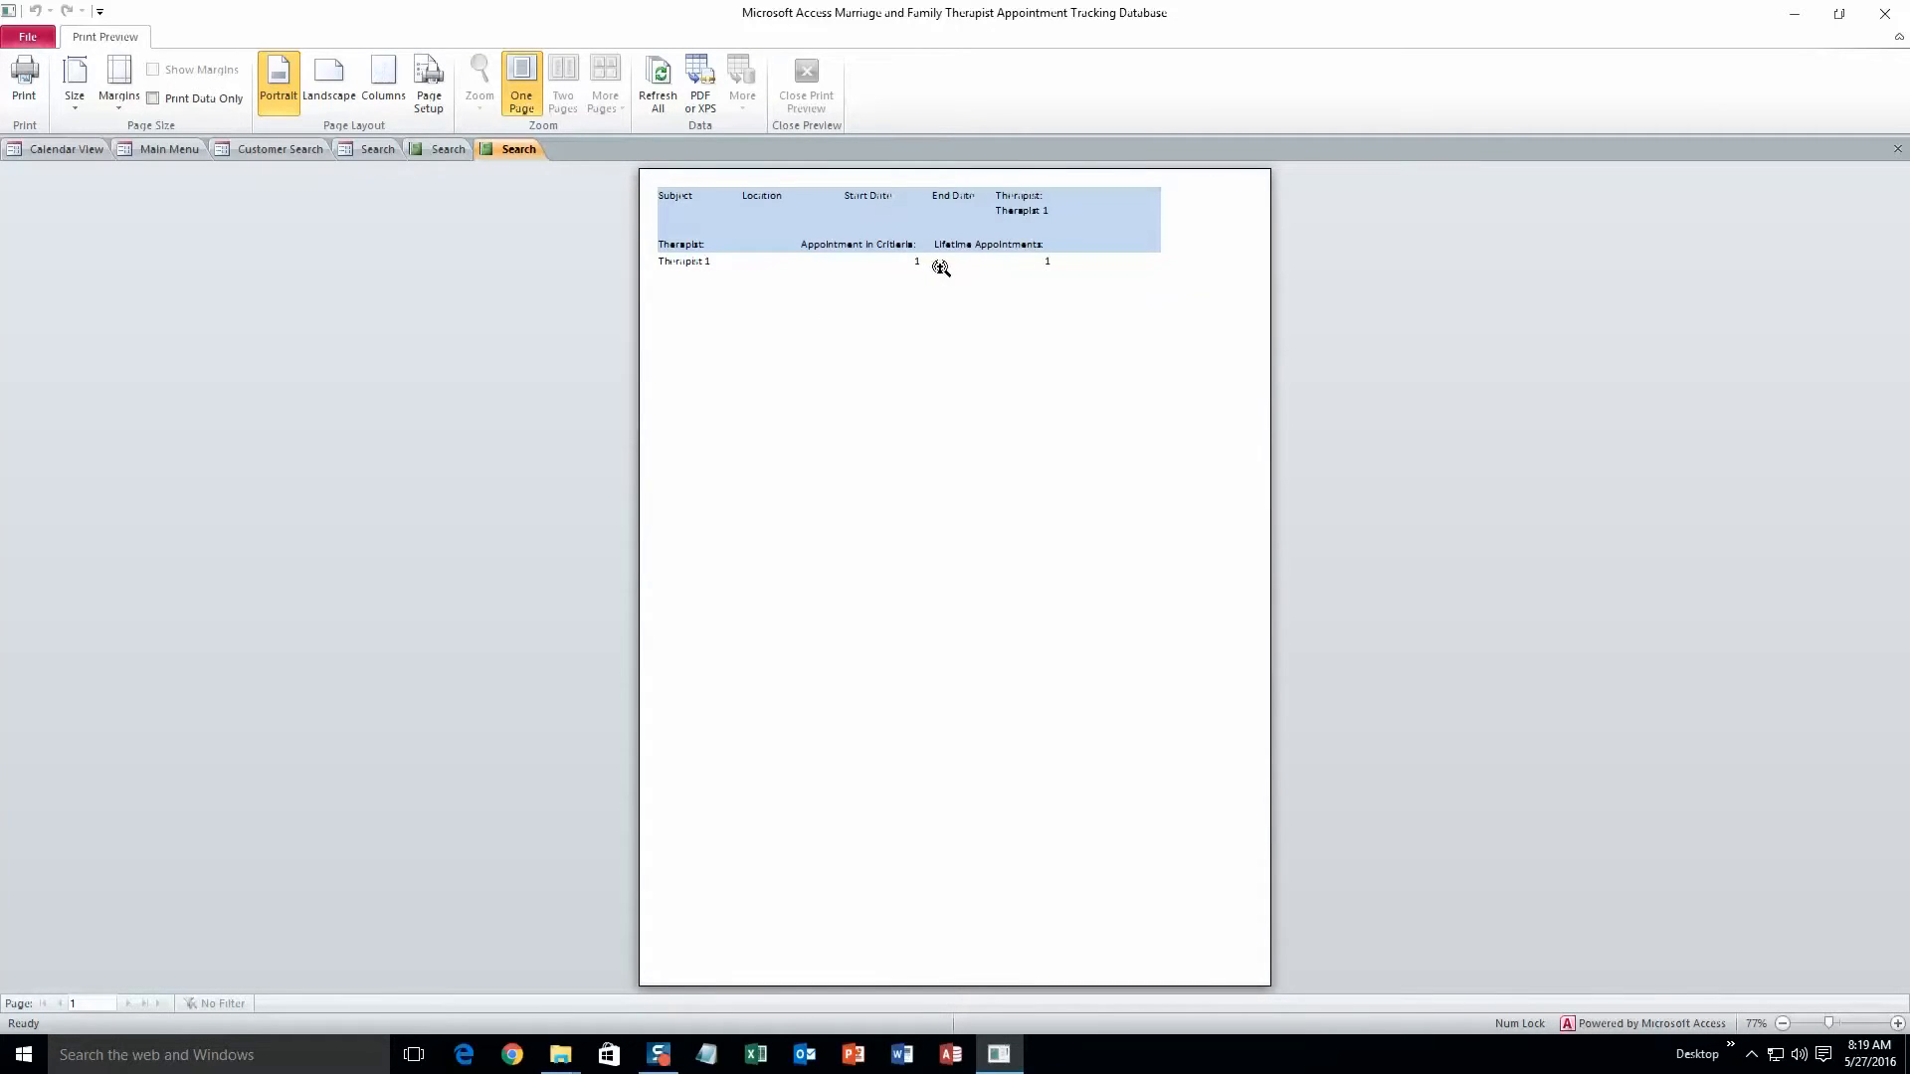
pyautogui.click(387, 152)
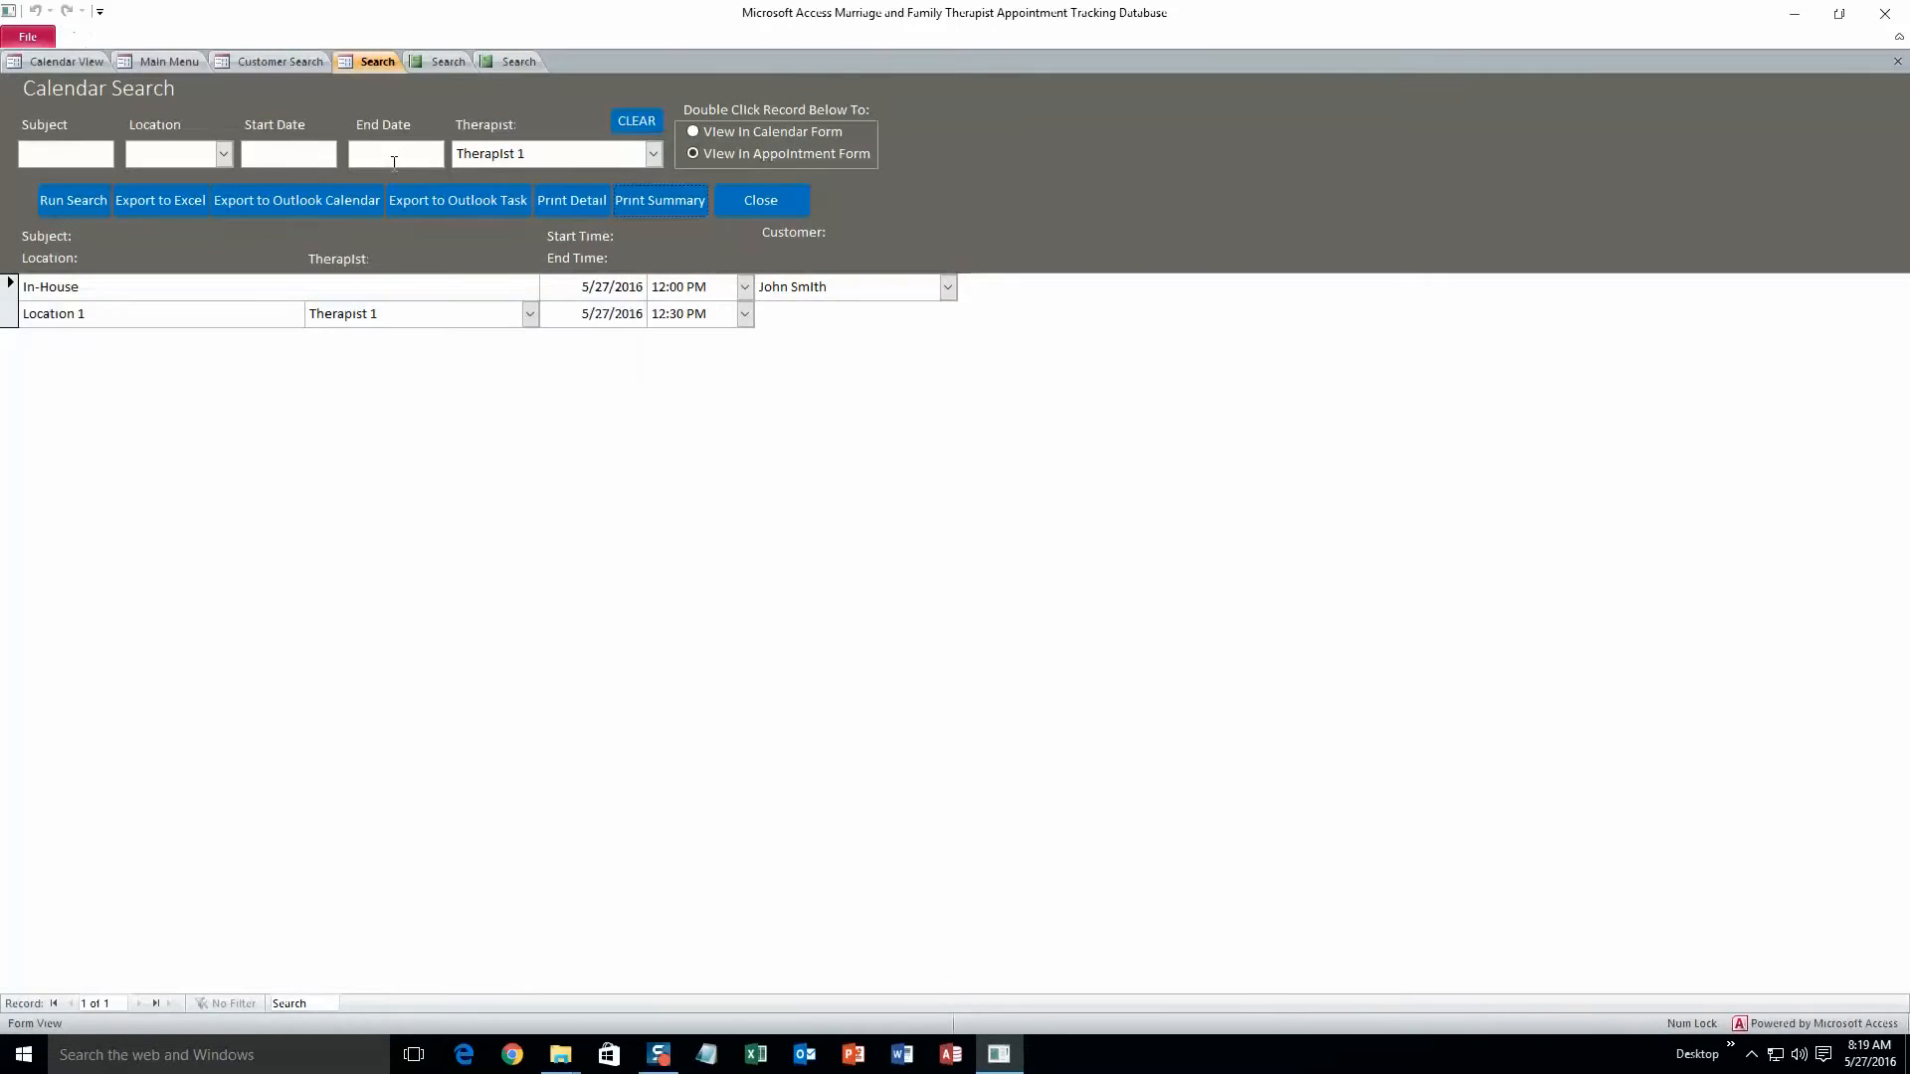
# Step: Open the maintenance lookups from the Main Menu and display the Location list
pyautogui.click(167, 62)
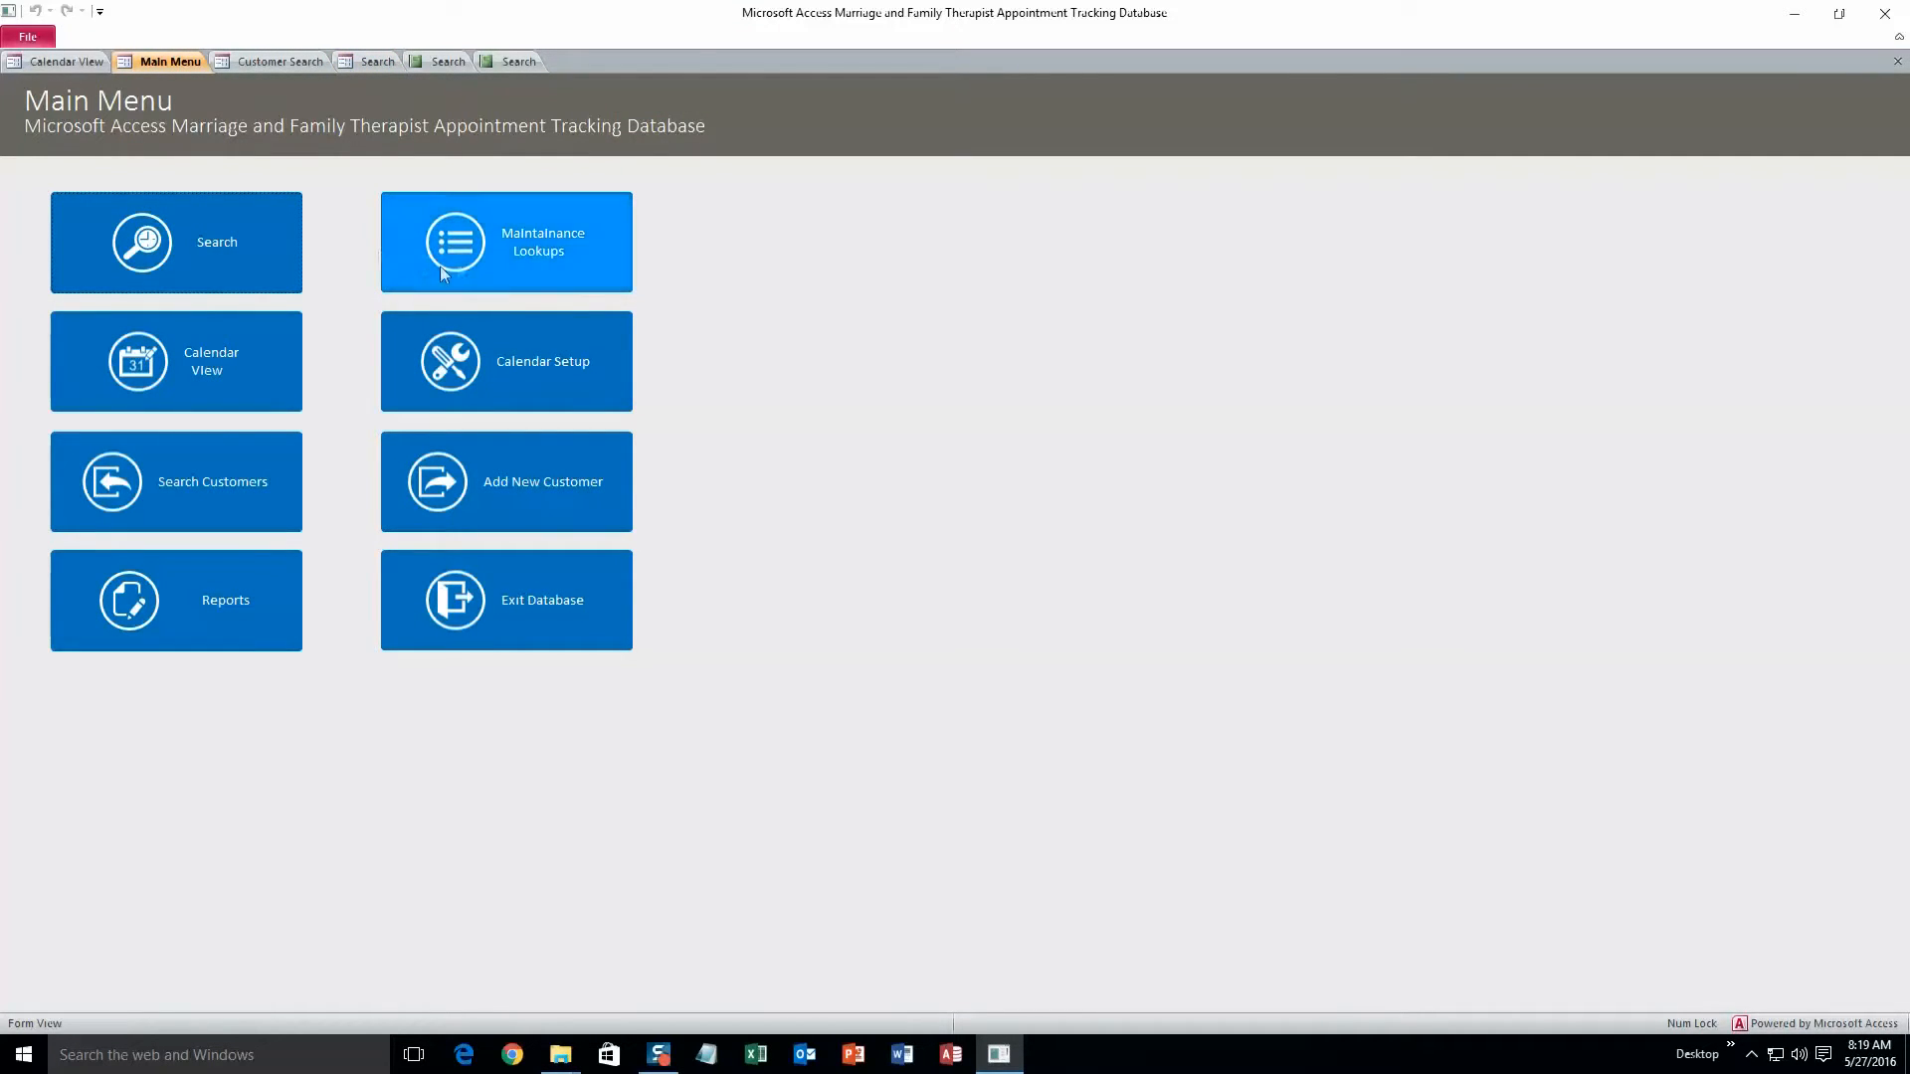
pyautogui.click(473, 260)
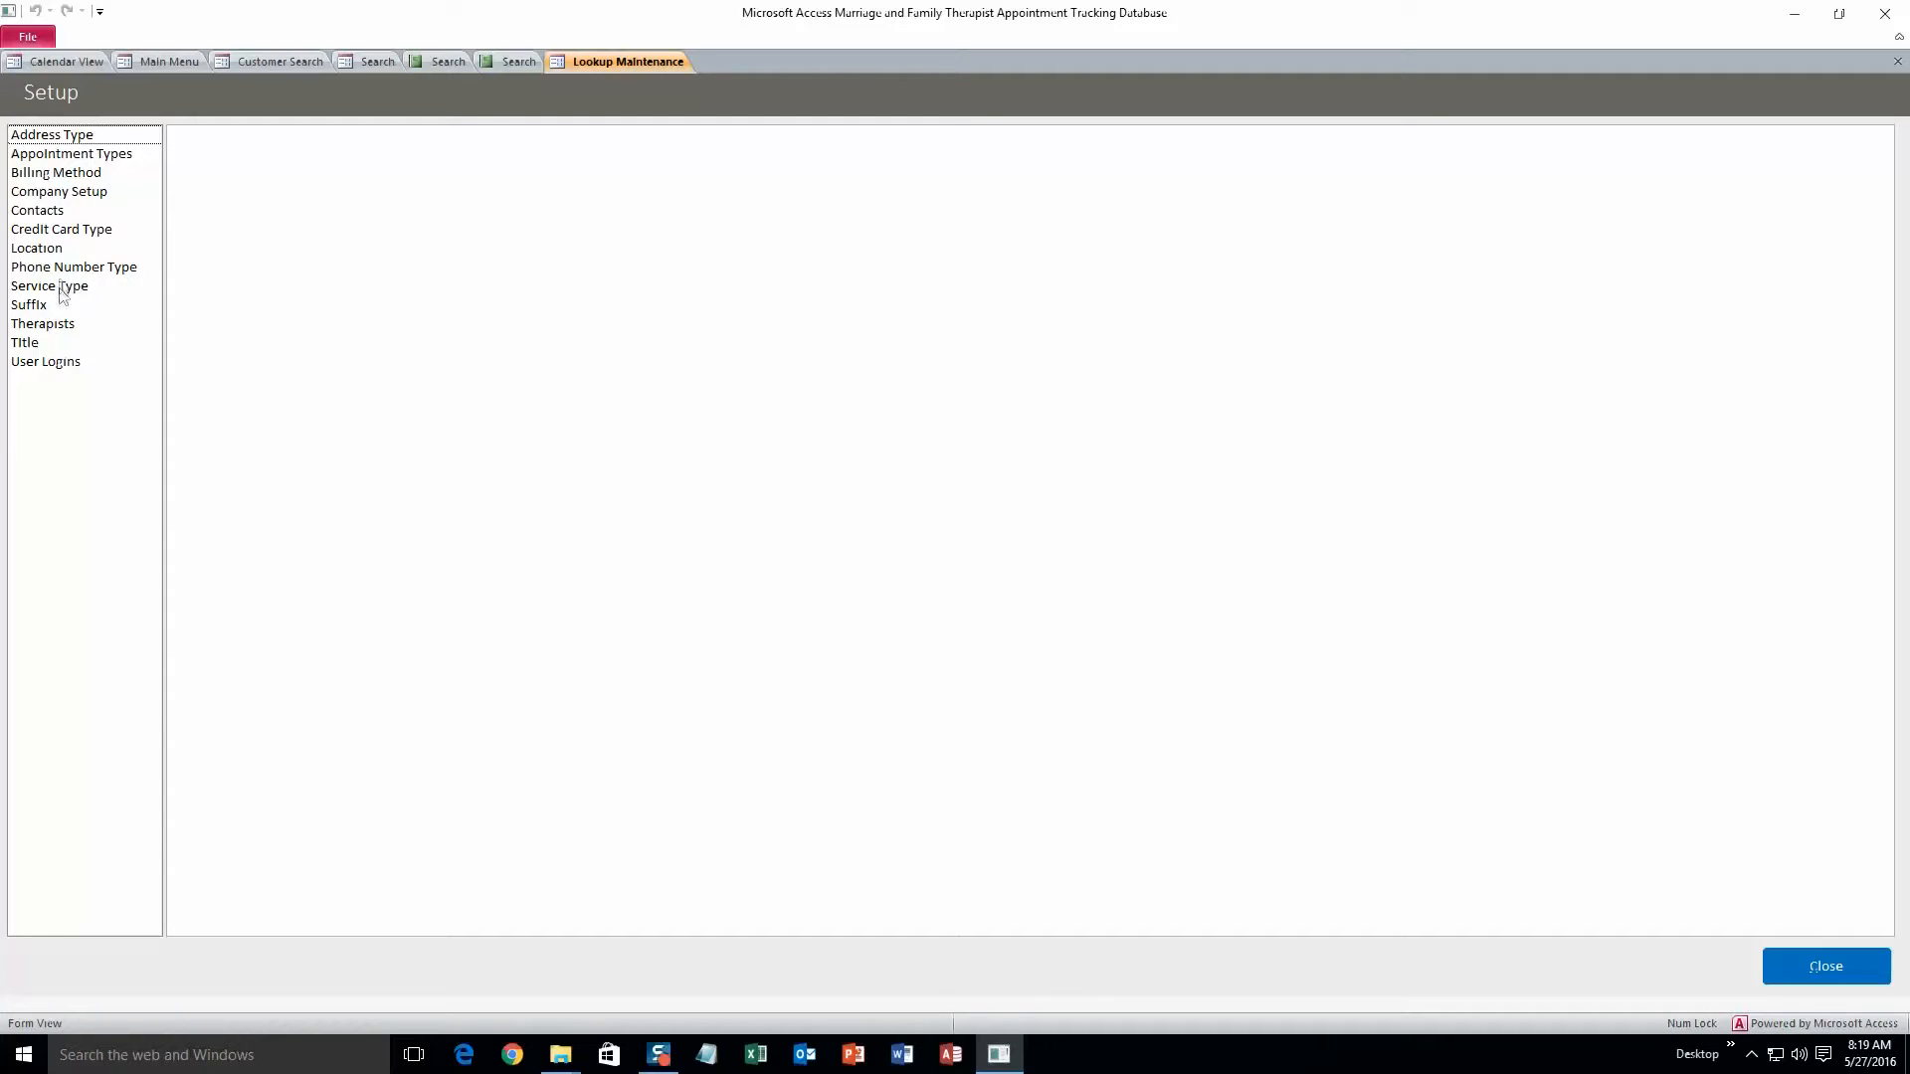
pyautogui.click(59, 252)
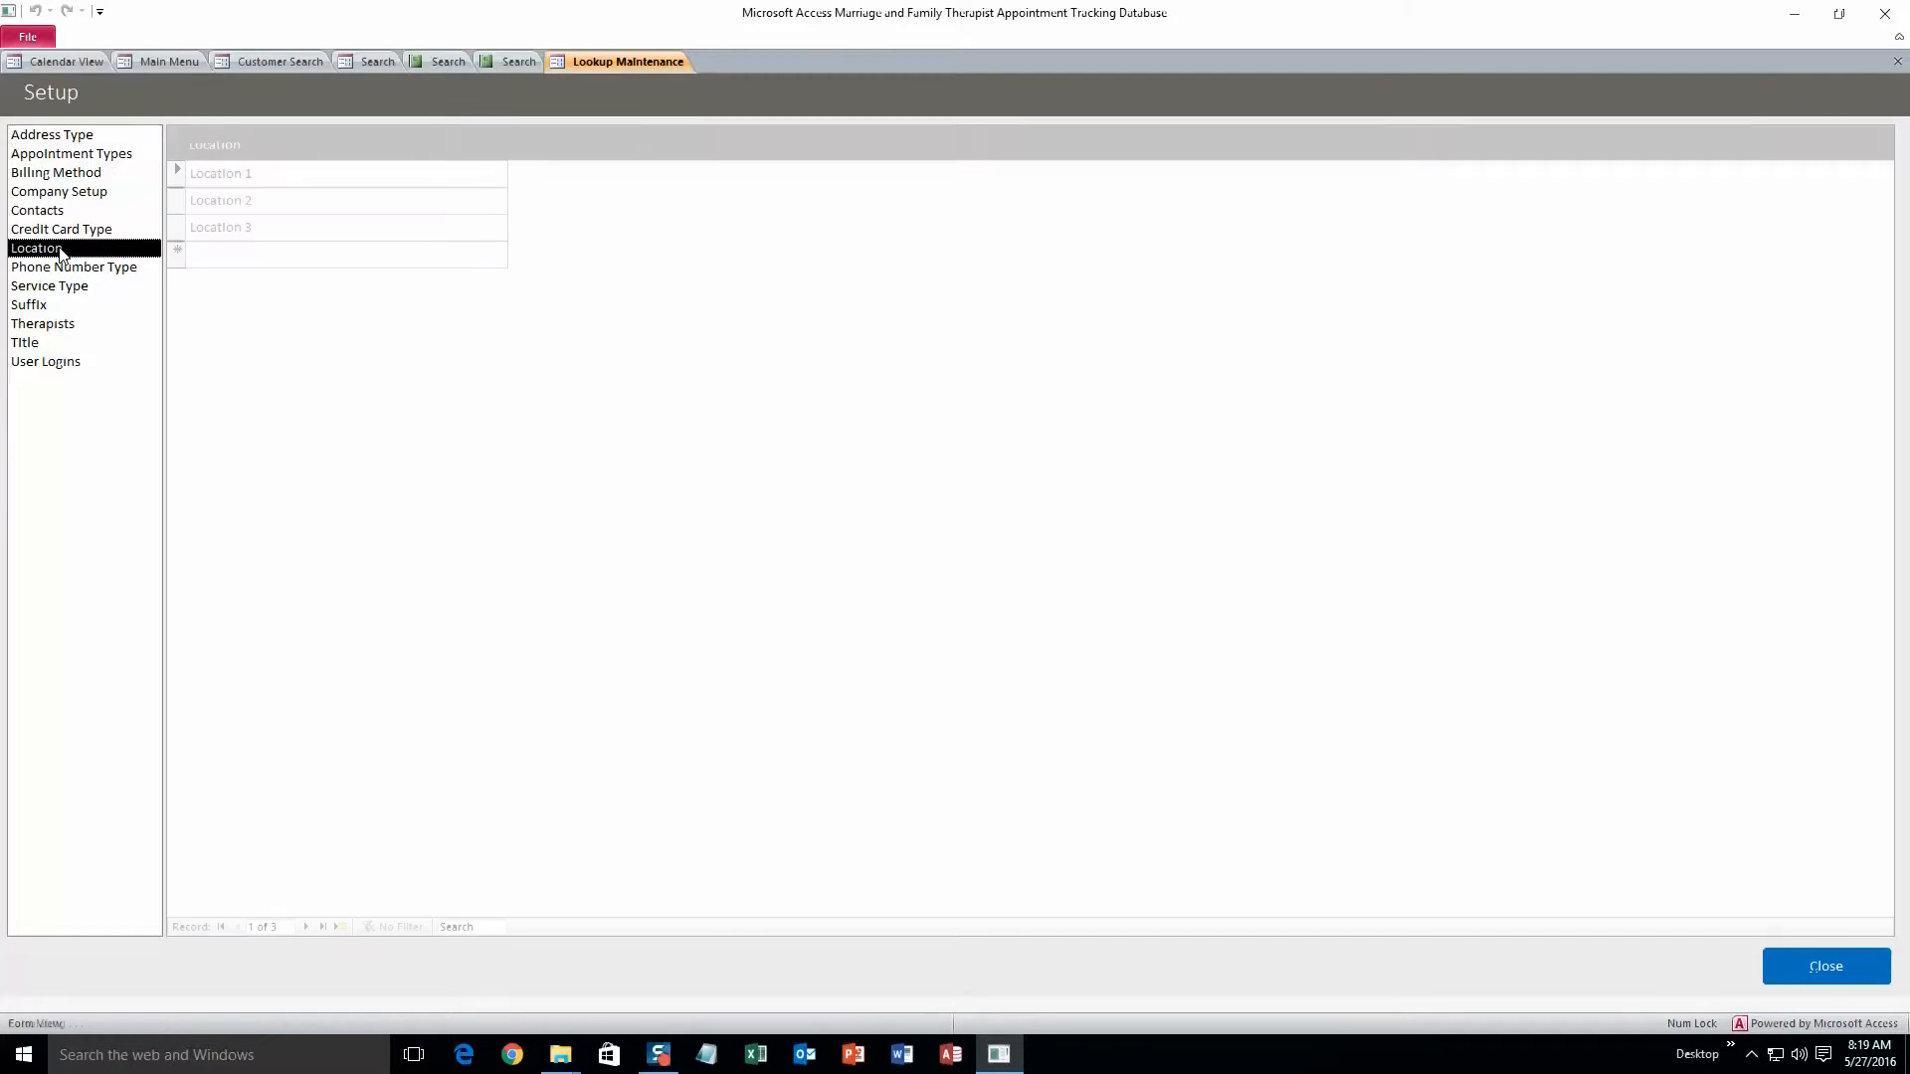
# Step: Display the Service Type and Therapists lookup lists, and return to the Location list
pyautogui.click(67, 286)
pyautogui.click(71, 325)
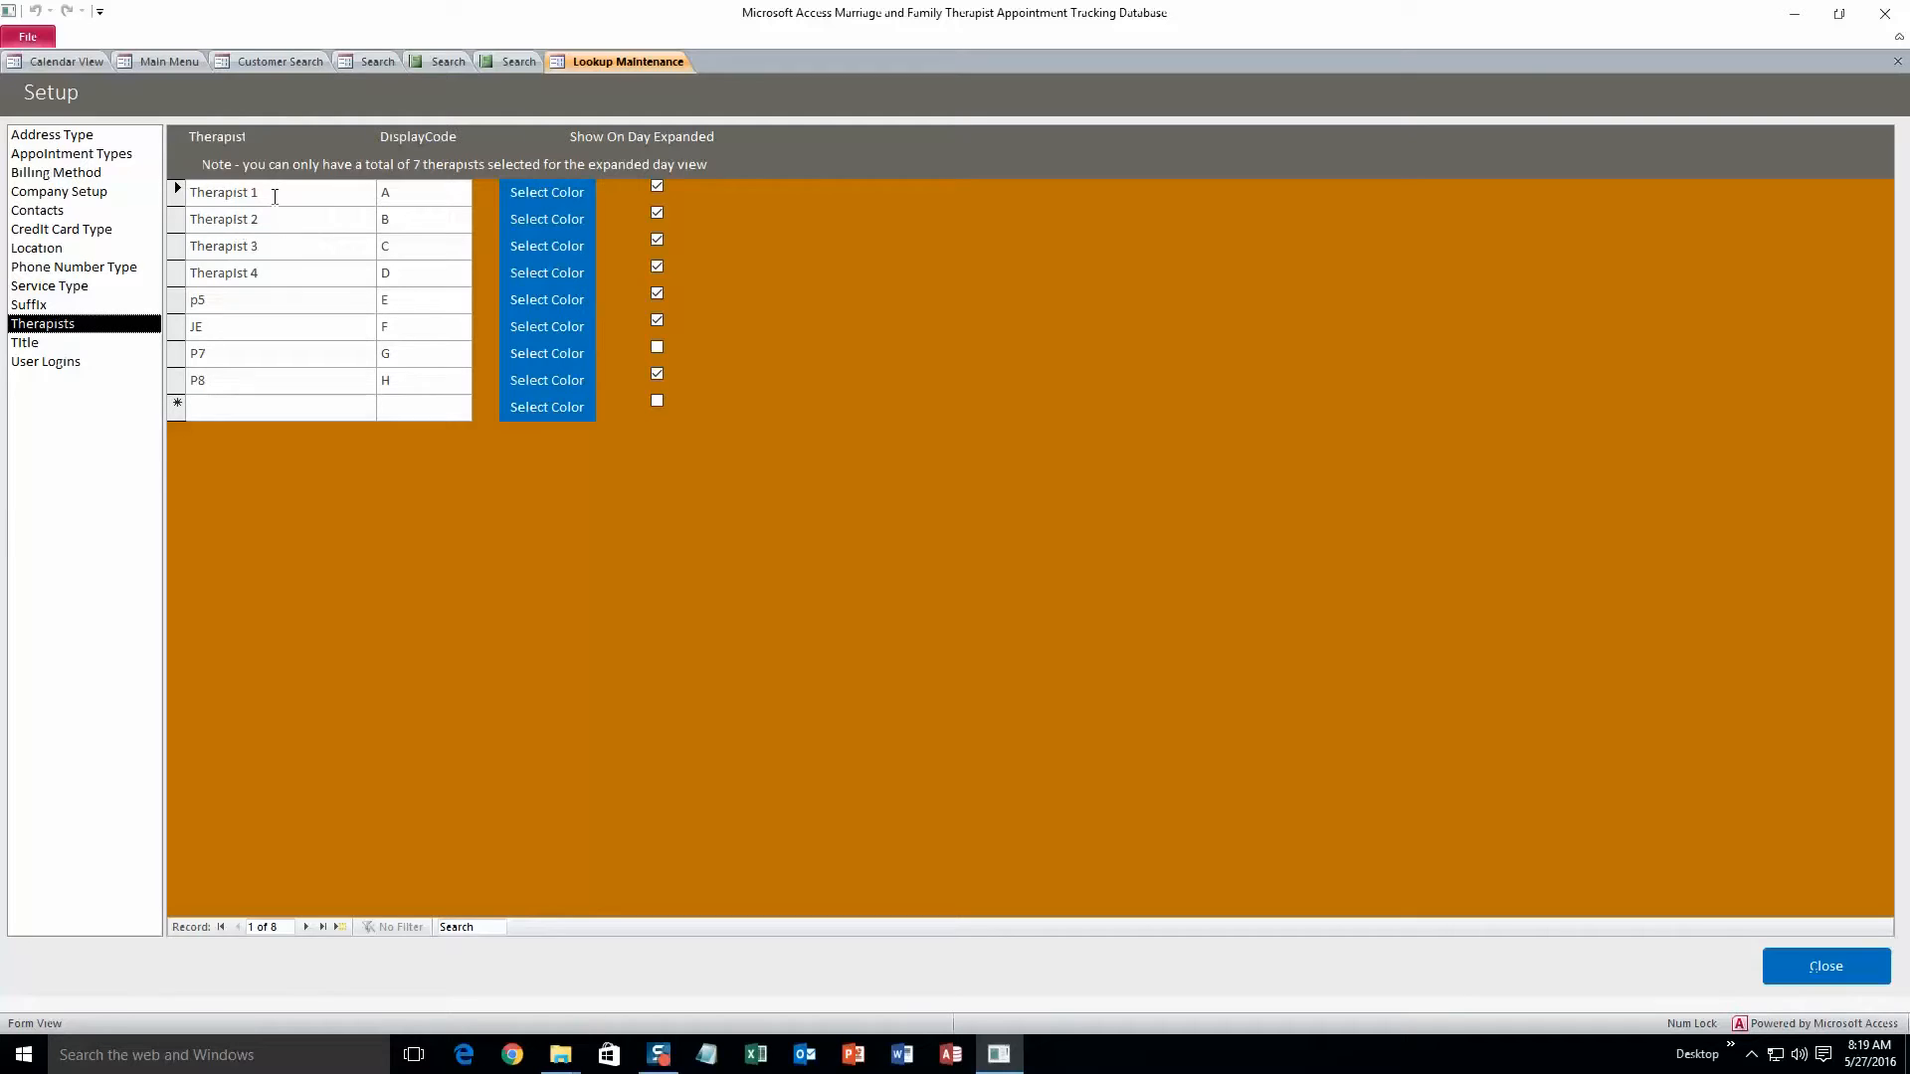
pyautogui.click(62, 248)
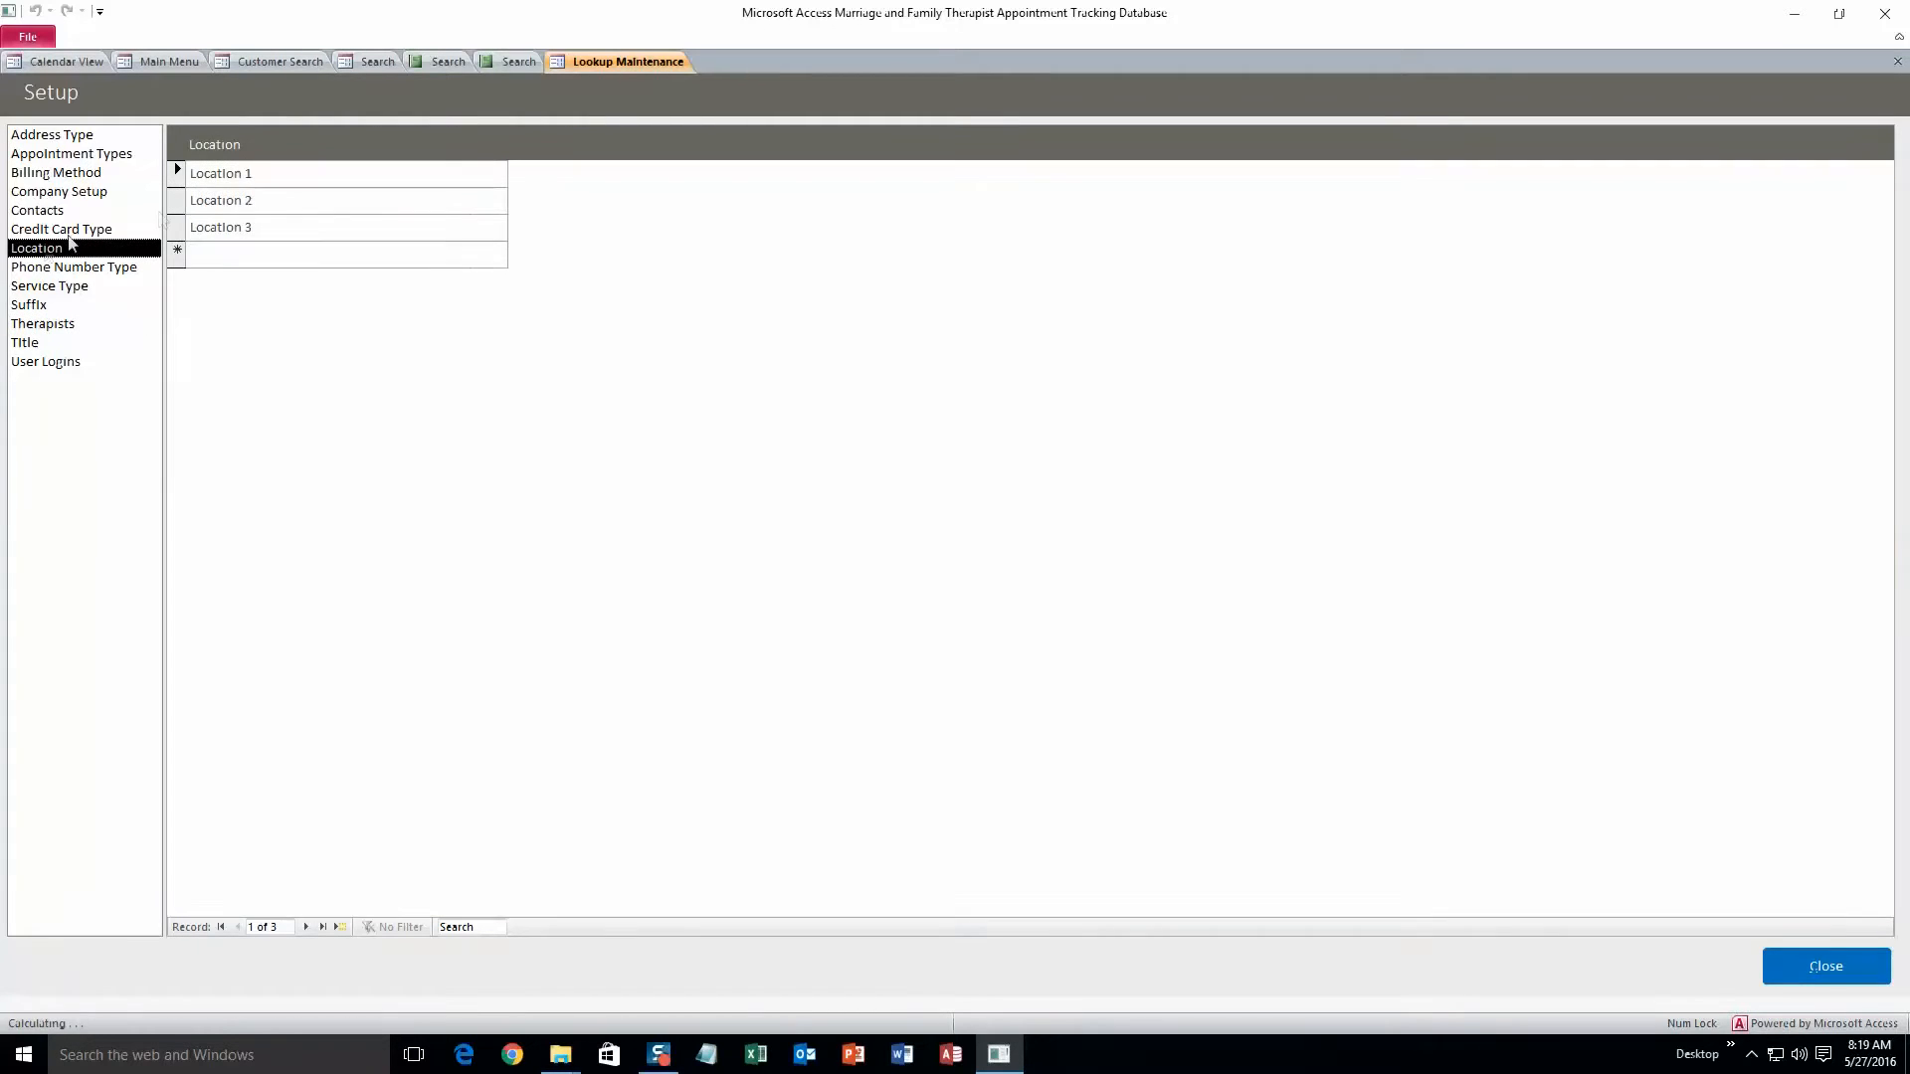
# Step: Rename Location 2 as The Park, add New York as a new location, and close the lookup maintenance form
pyautogui.click(264, 200)
pyautogui.click(189, 203)
pyautogui.press('Delete')
pyautogui.write('The Park')
pyautogui.click(231, 259)
pyautogui.write('New York')
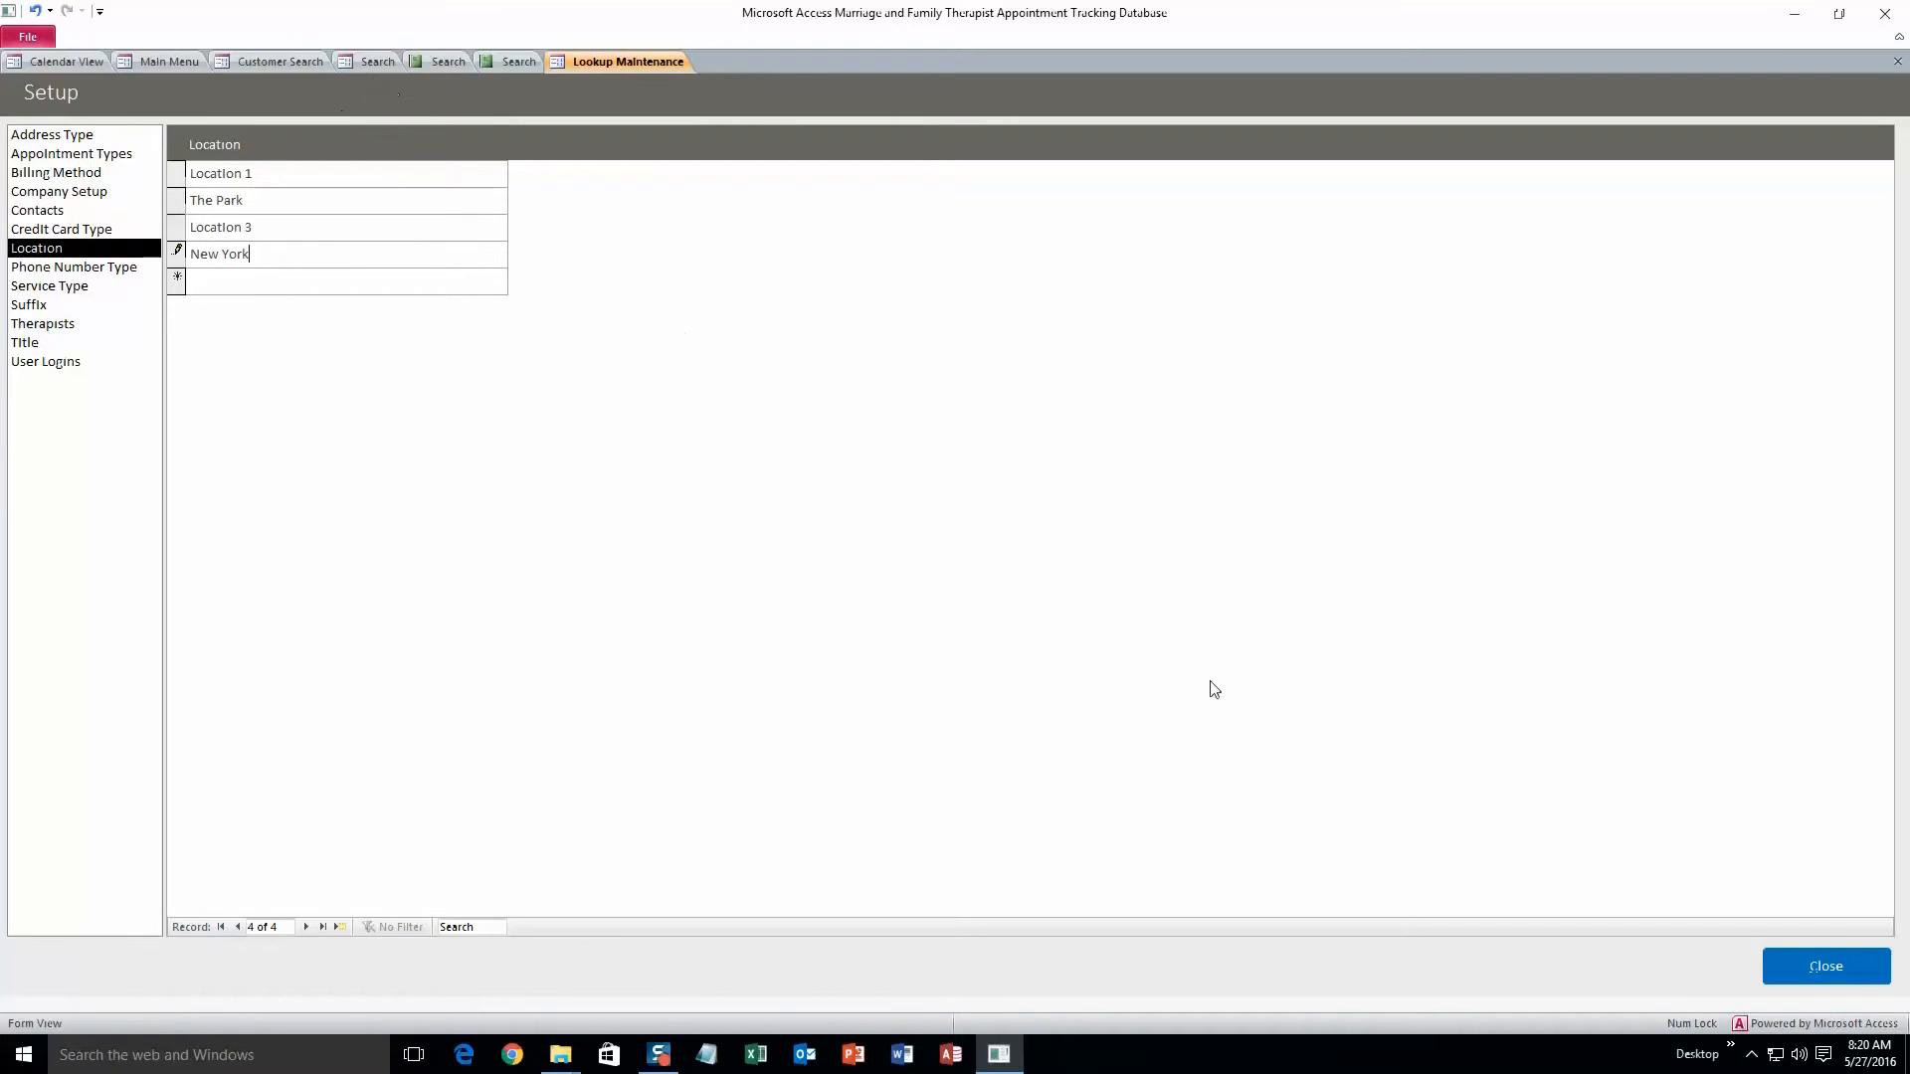
pyautogui.click(1841, 966)
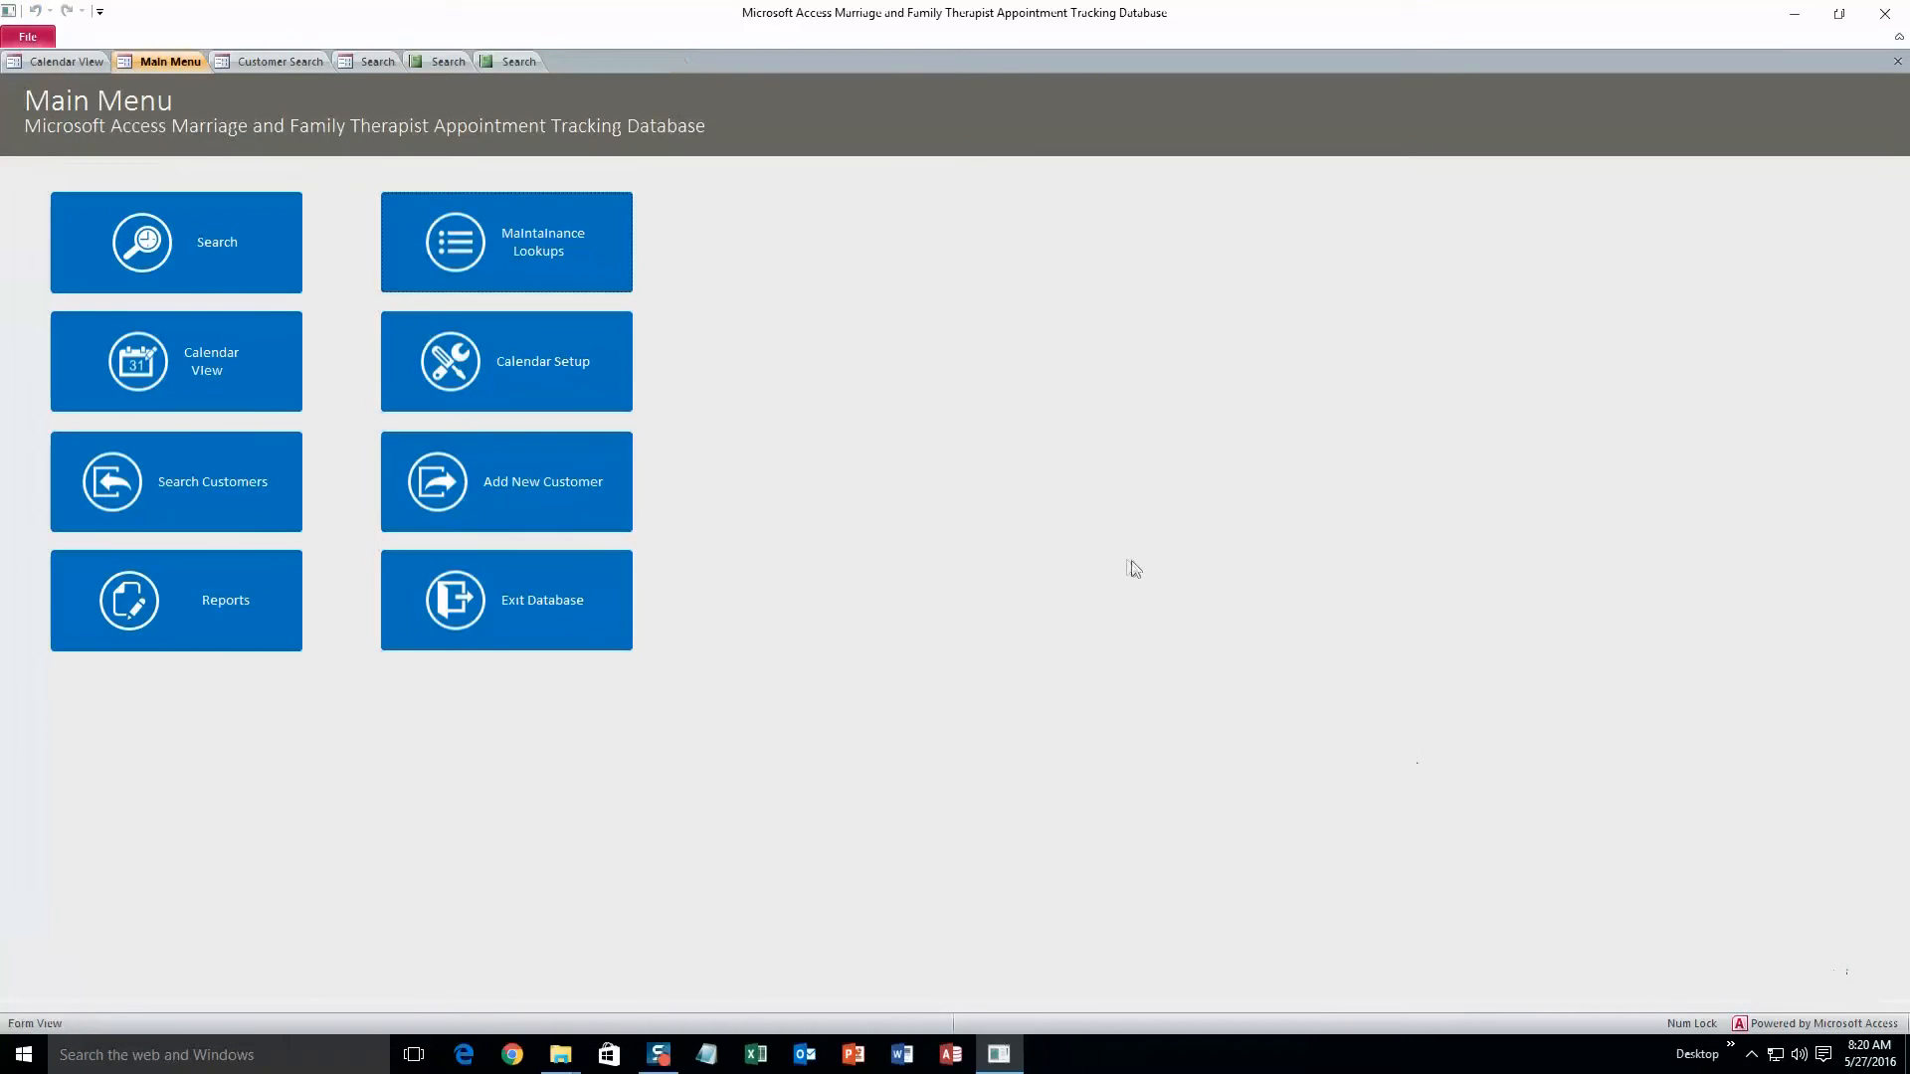
# Step: Start a new 10:00 AM appointment in the calendar day view, check its available locations, and cancel it
pyautogui.click(263, 372)
pyautogui.doubleClick(245, 348)
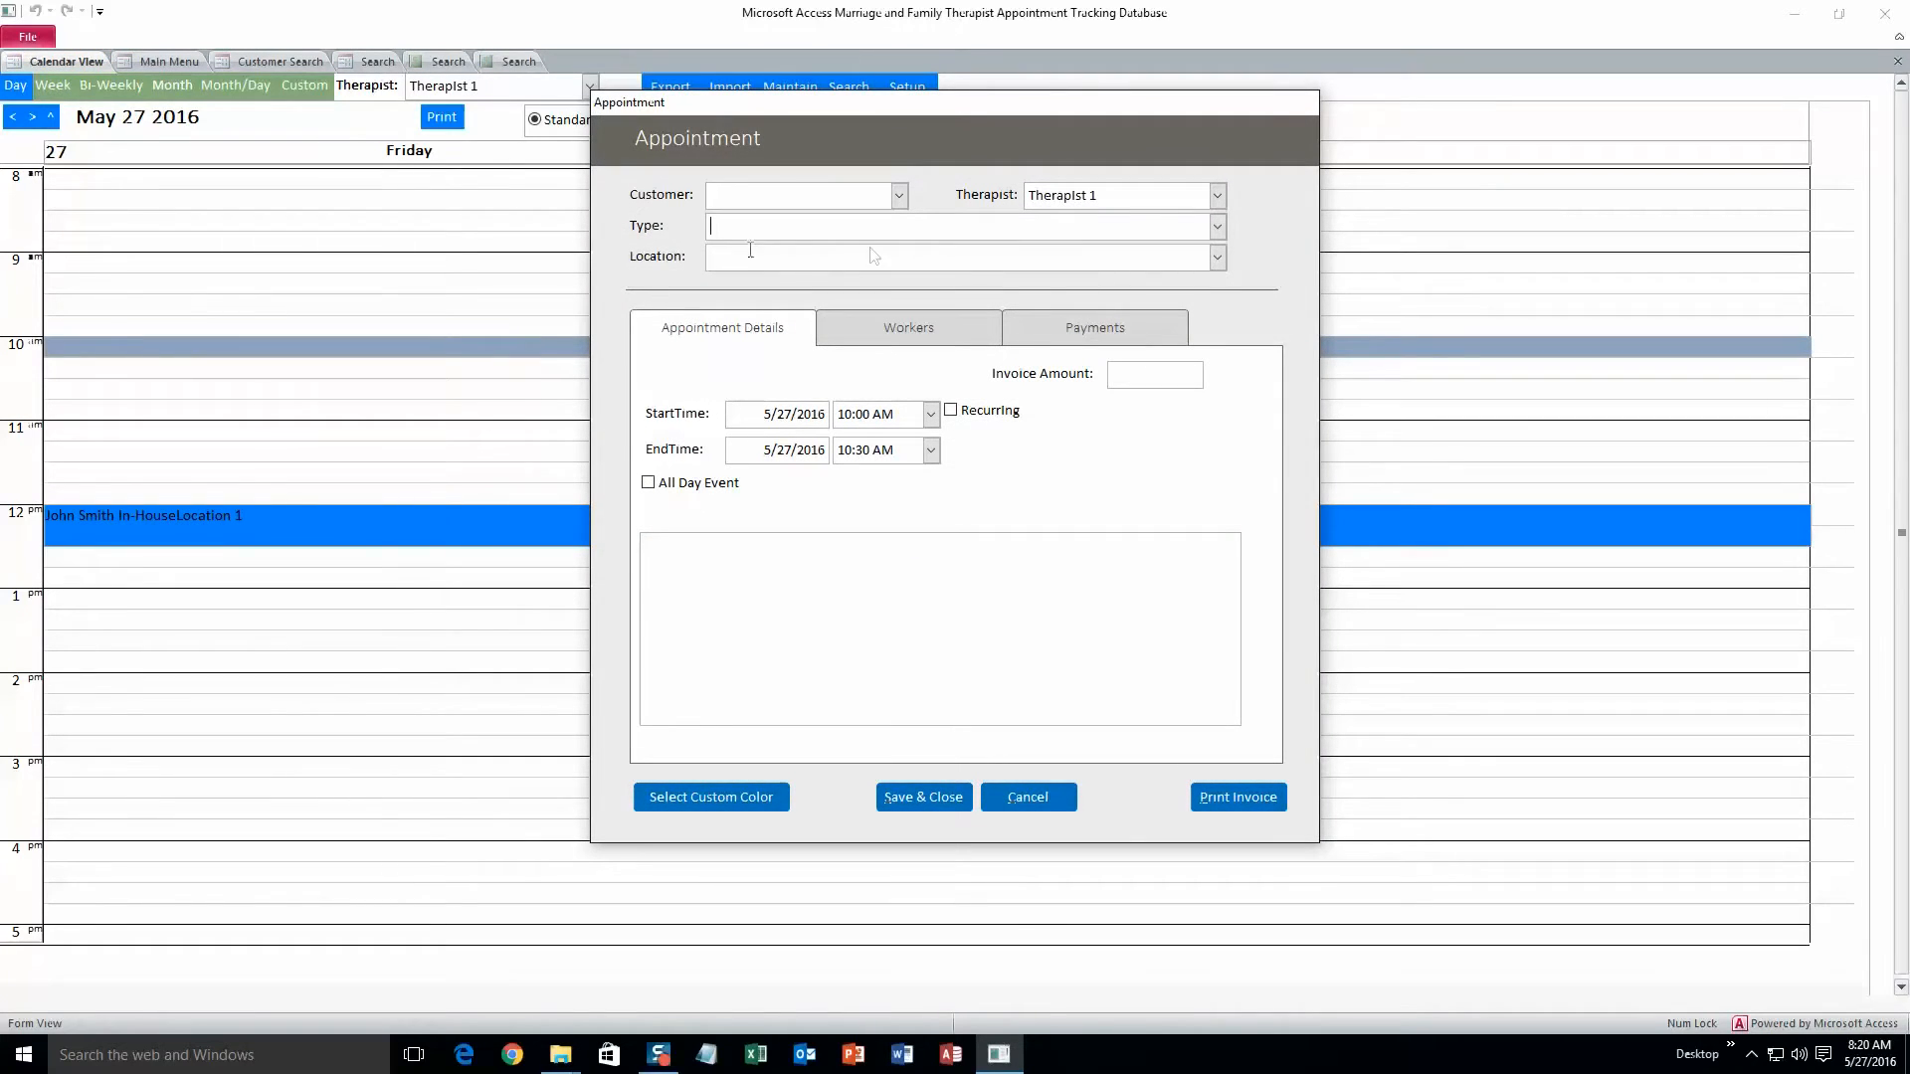
pyautogui.click(1217, 258)
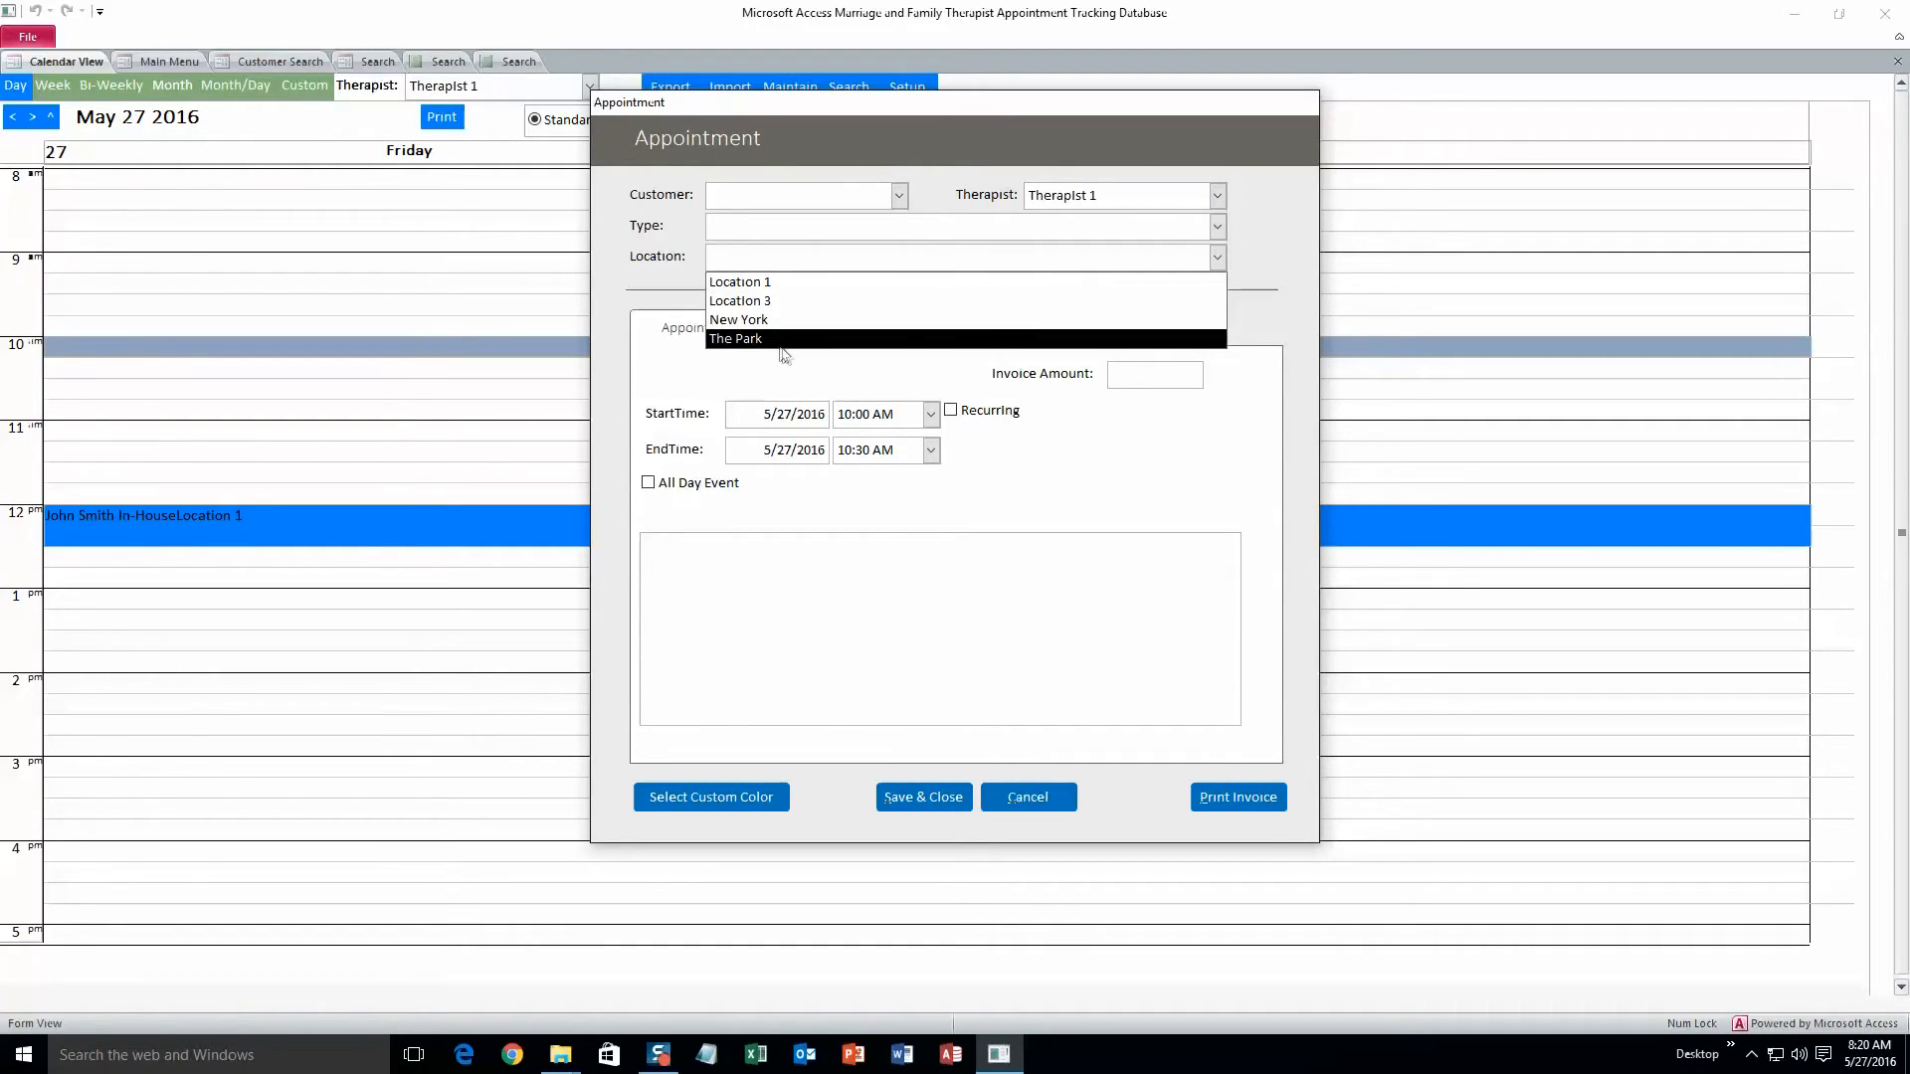
pyautogui.click(1054, 793)
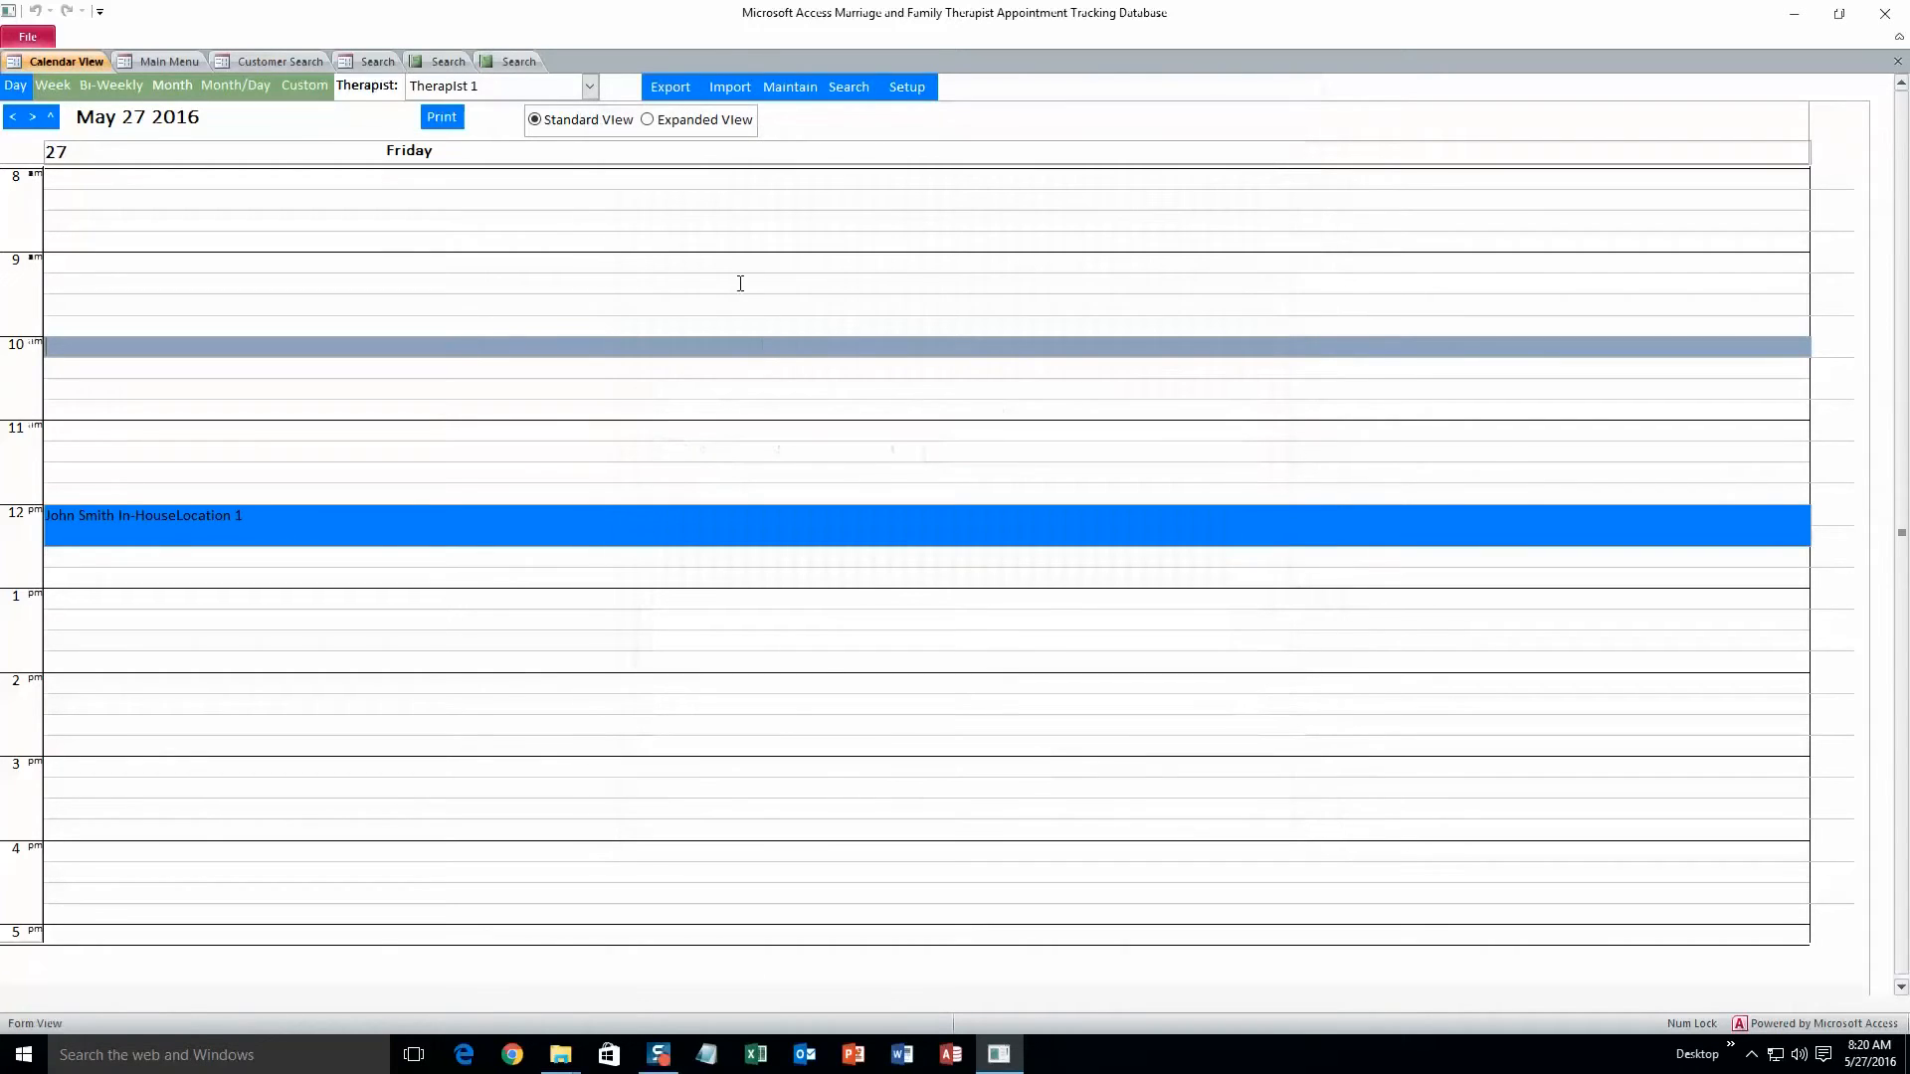
# Step: Open the calendar setup from the Main Menu and set the first day of the week to Sunday
pyautogui.click(195, 62)
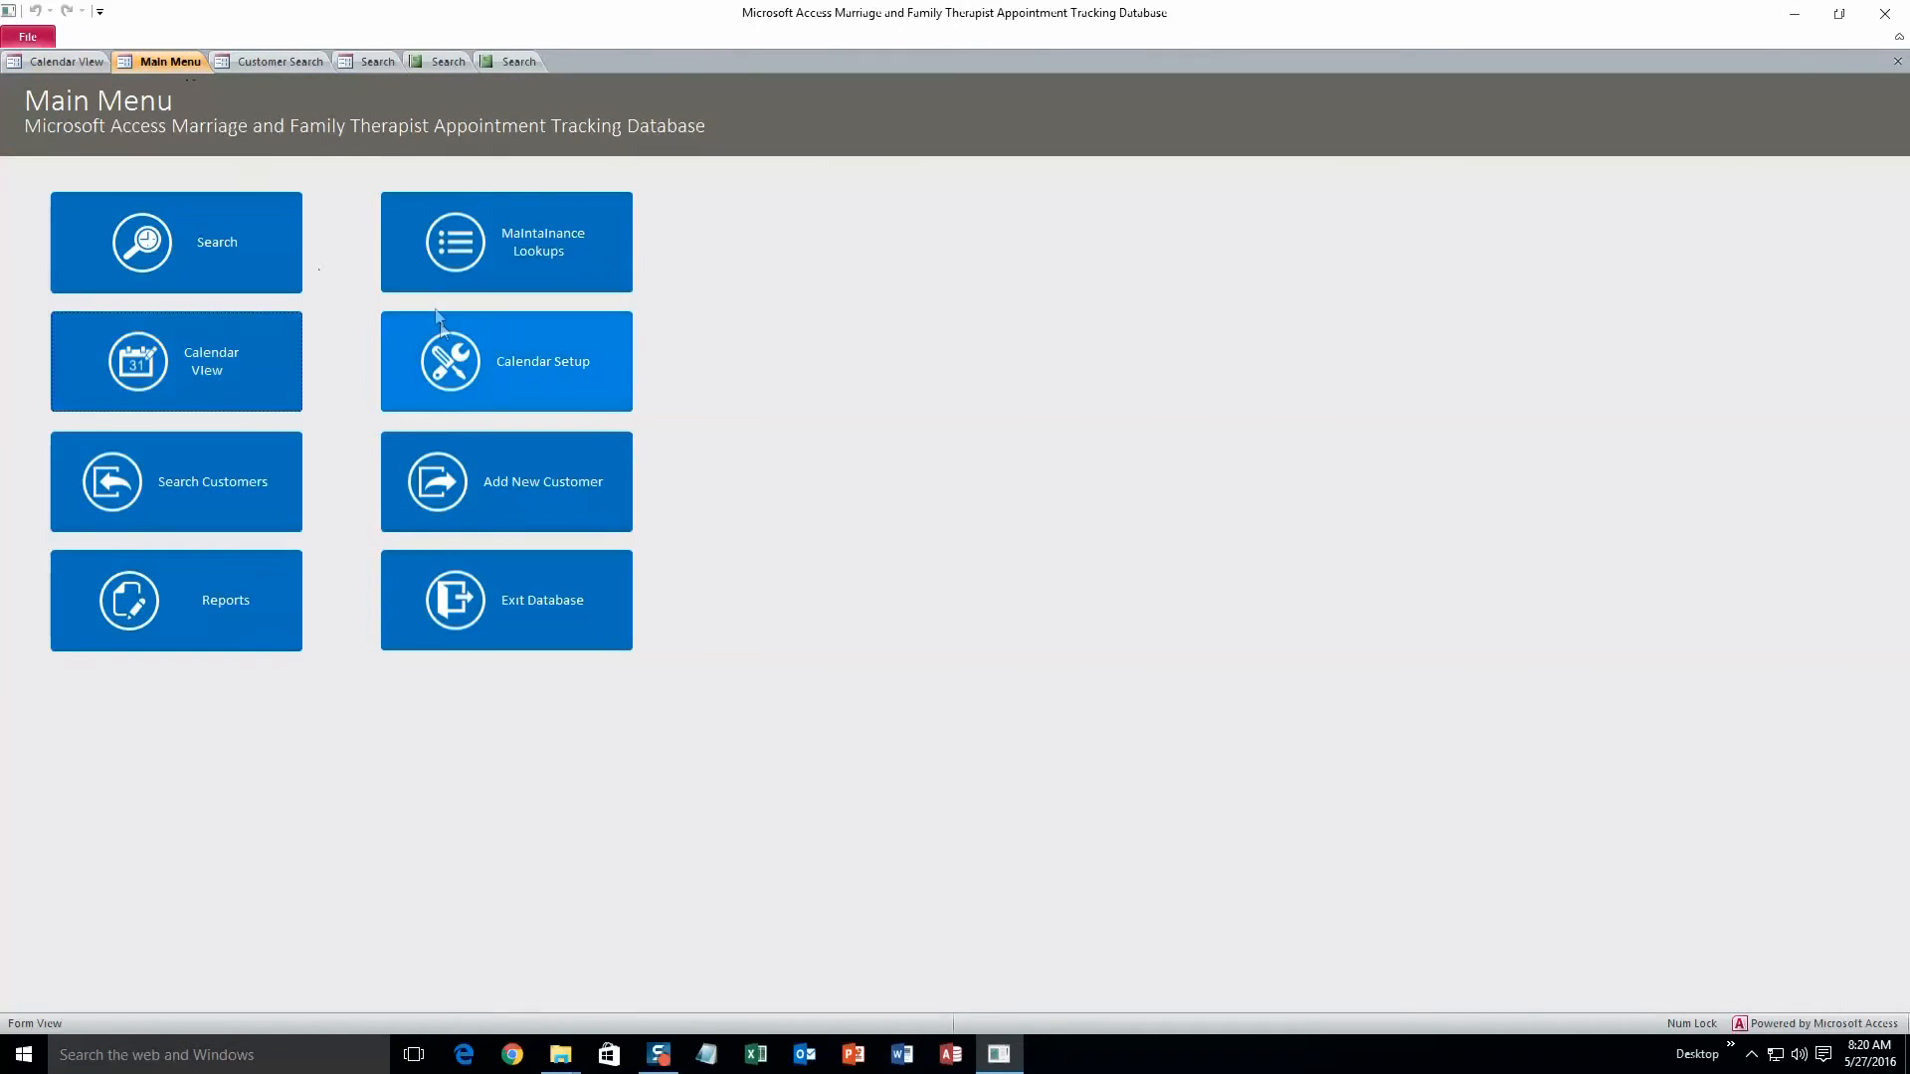
pyautogui.click(538, 395)
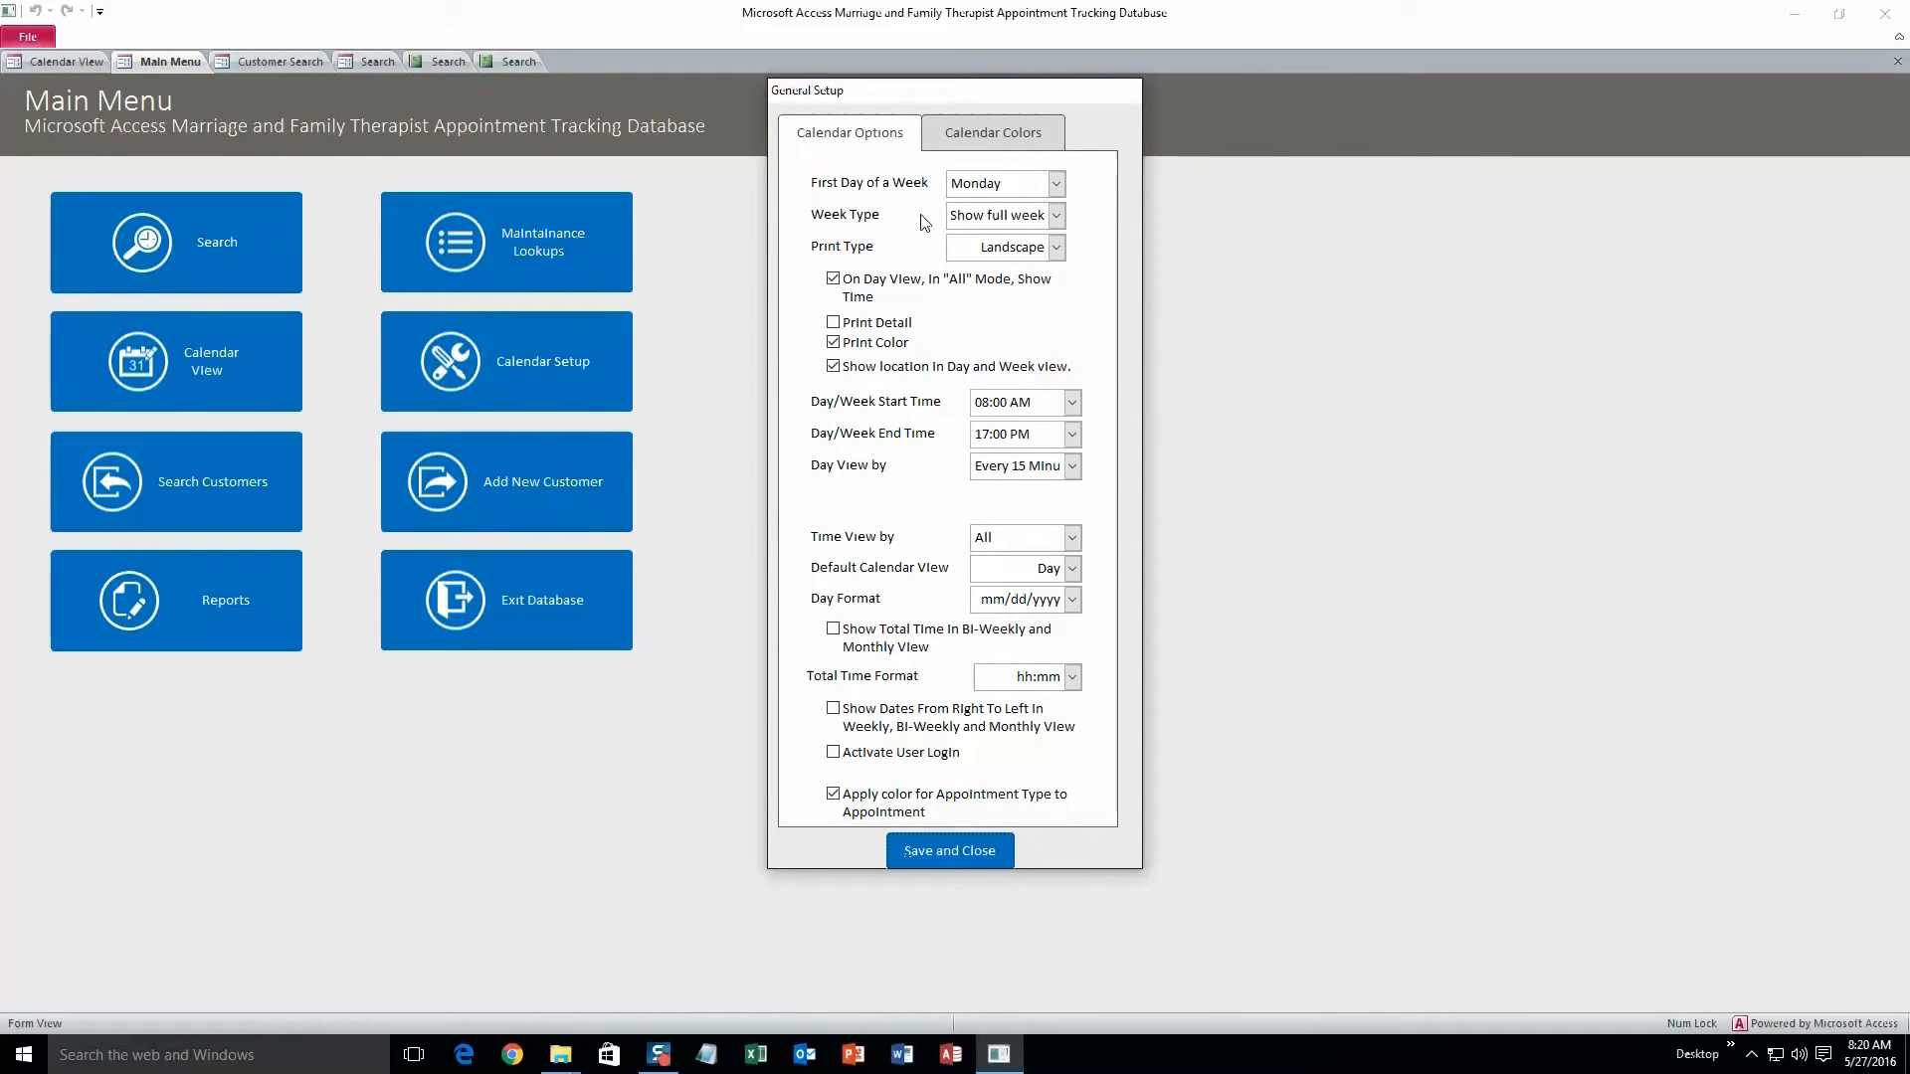
pyautogui.click(1051, 187)
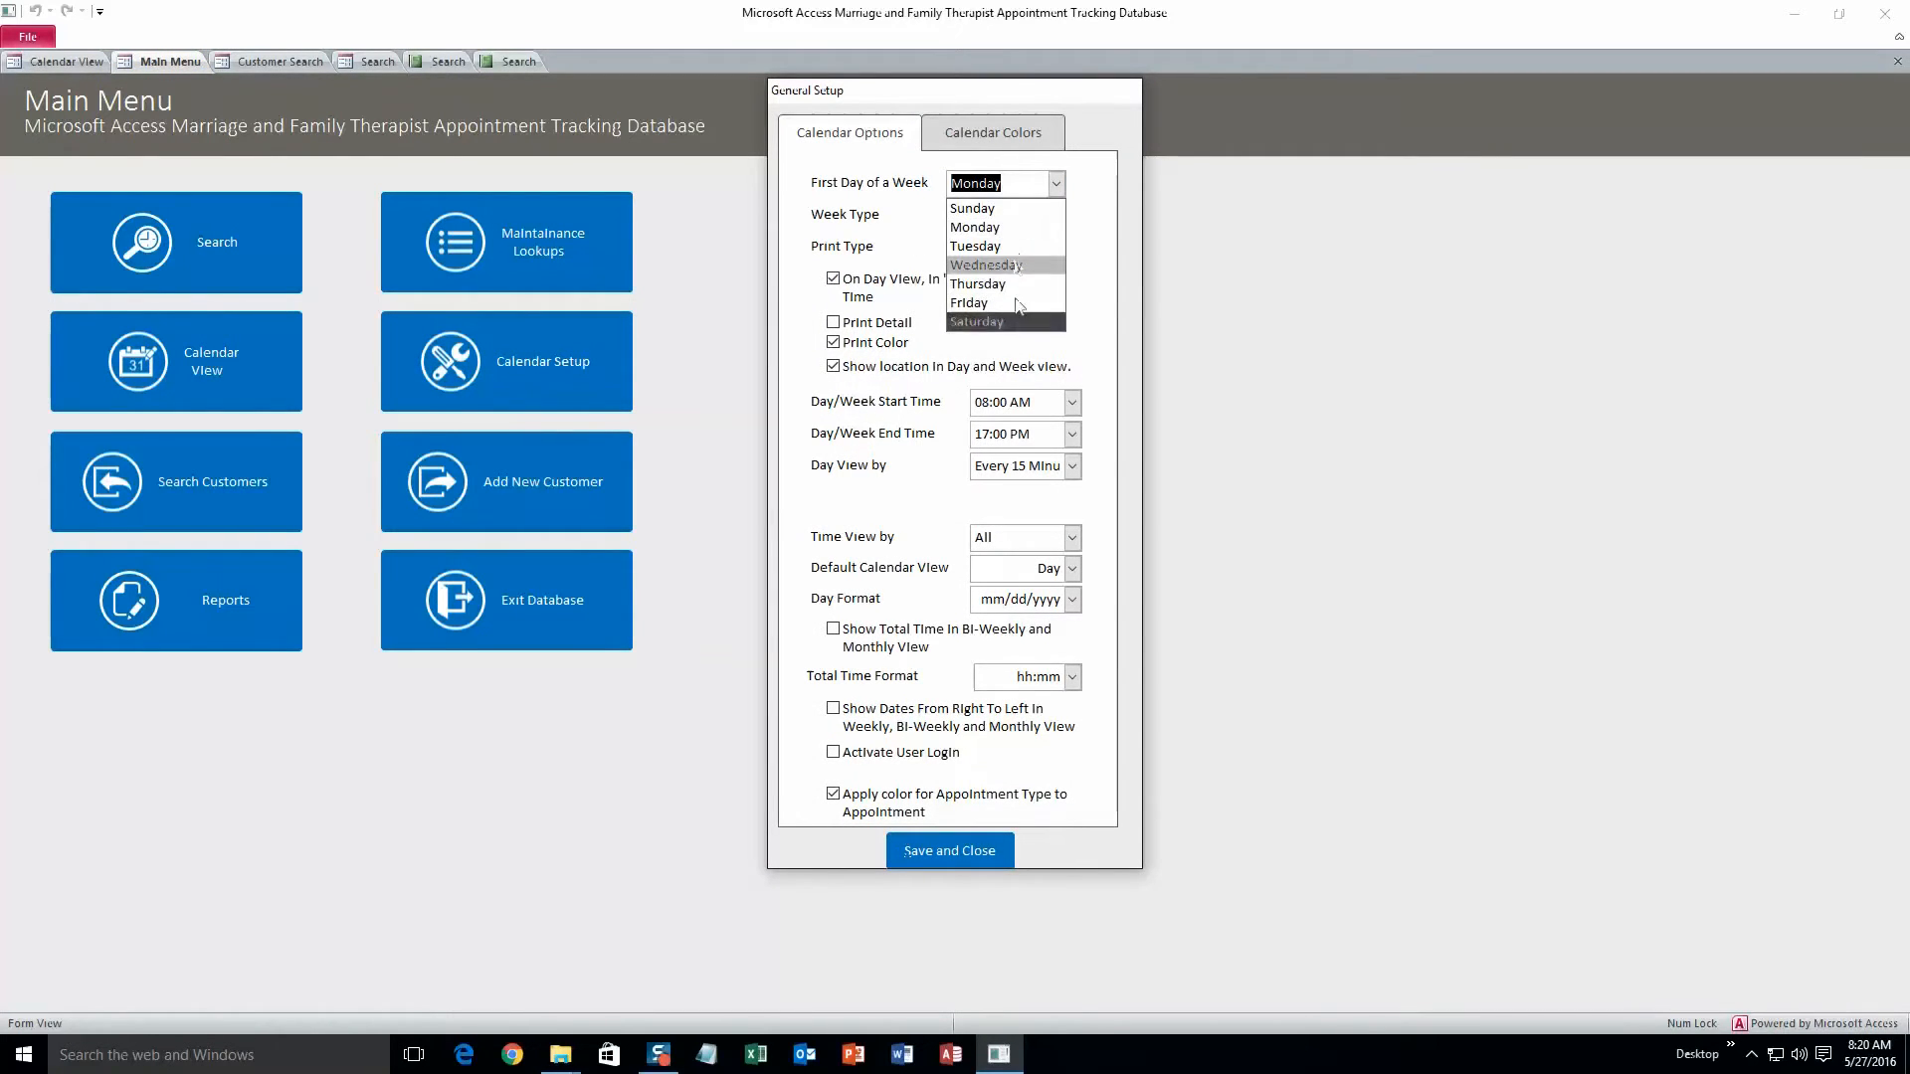
pyautogui.click(972, 208)
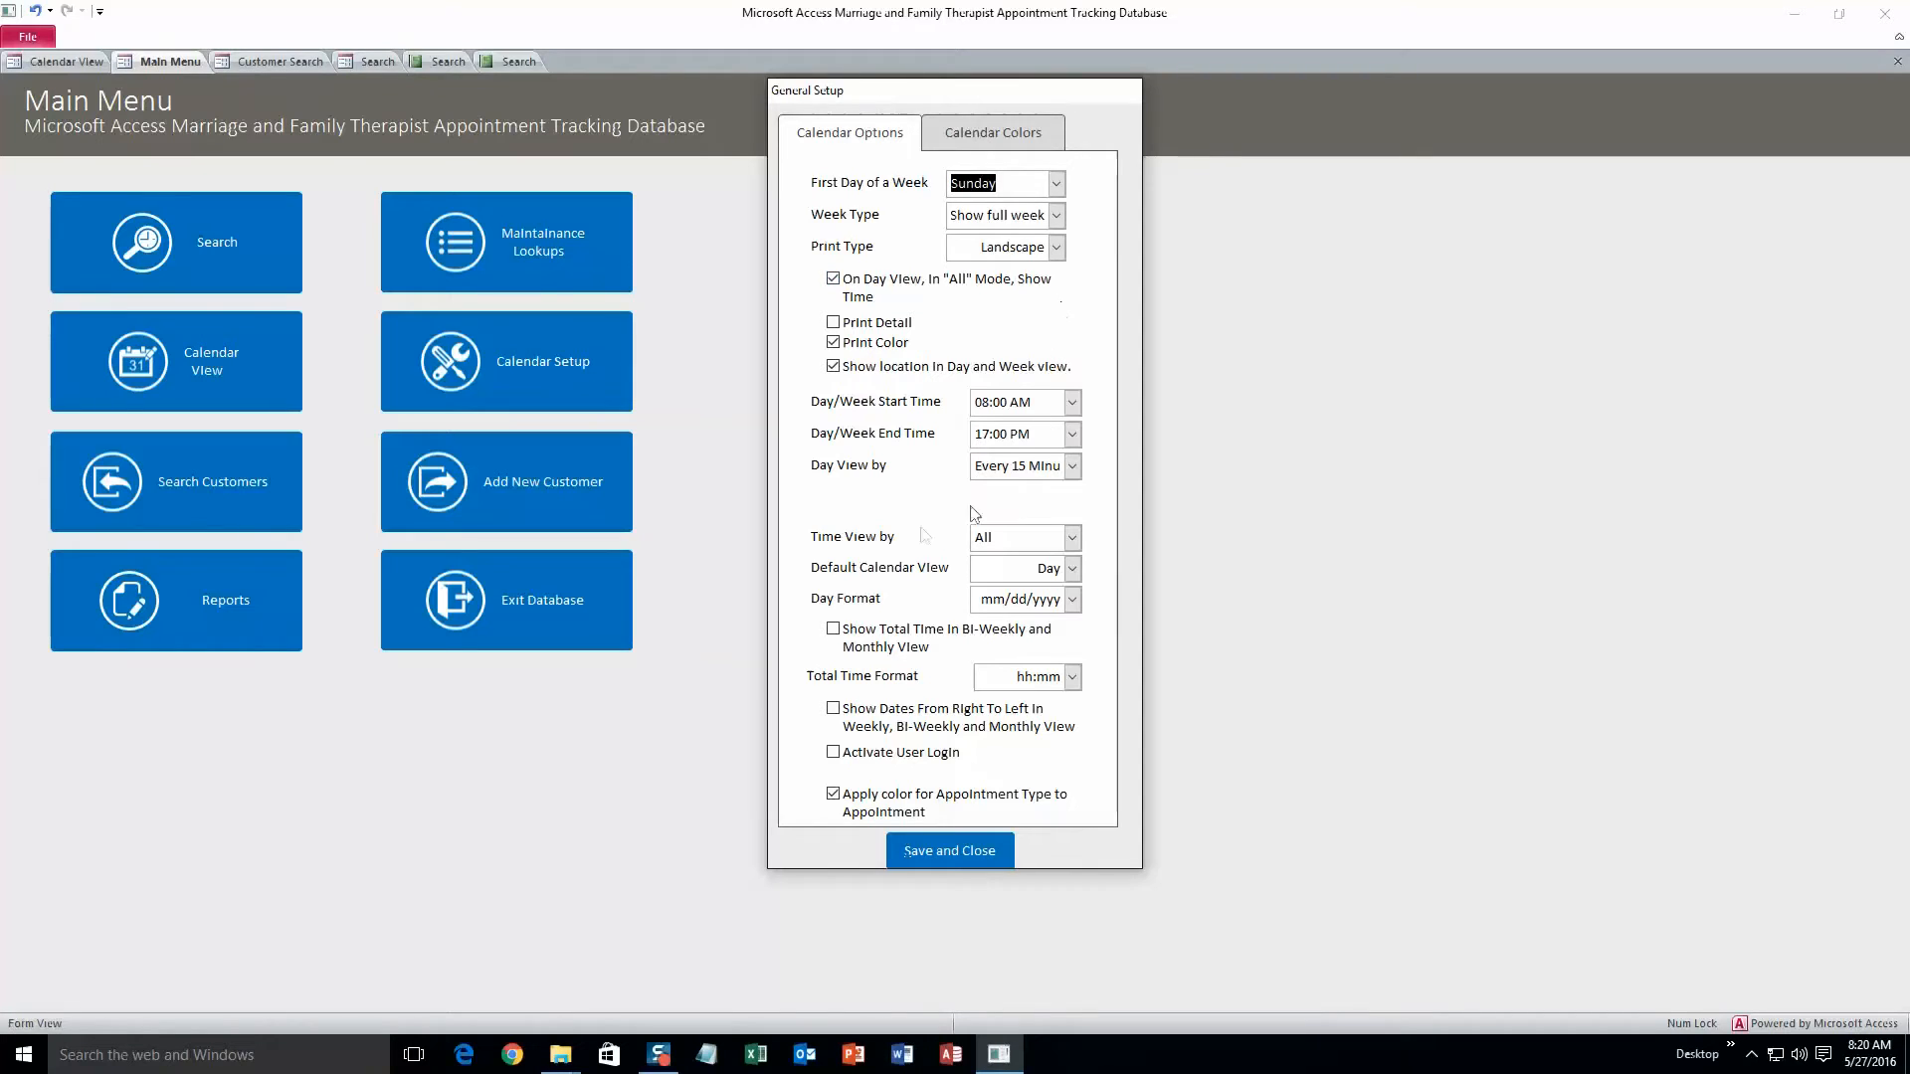
# Step: Look through the day/week start times and the buttons color palette without changing them, and save and close the calendar setup
pyautogui.click(1072, 403)
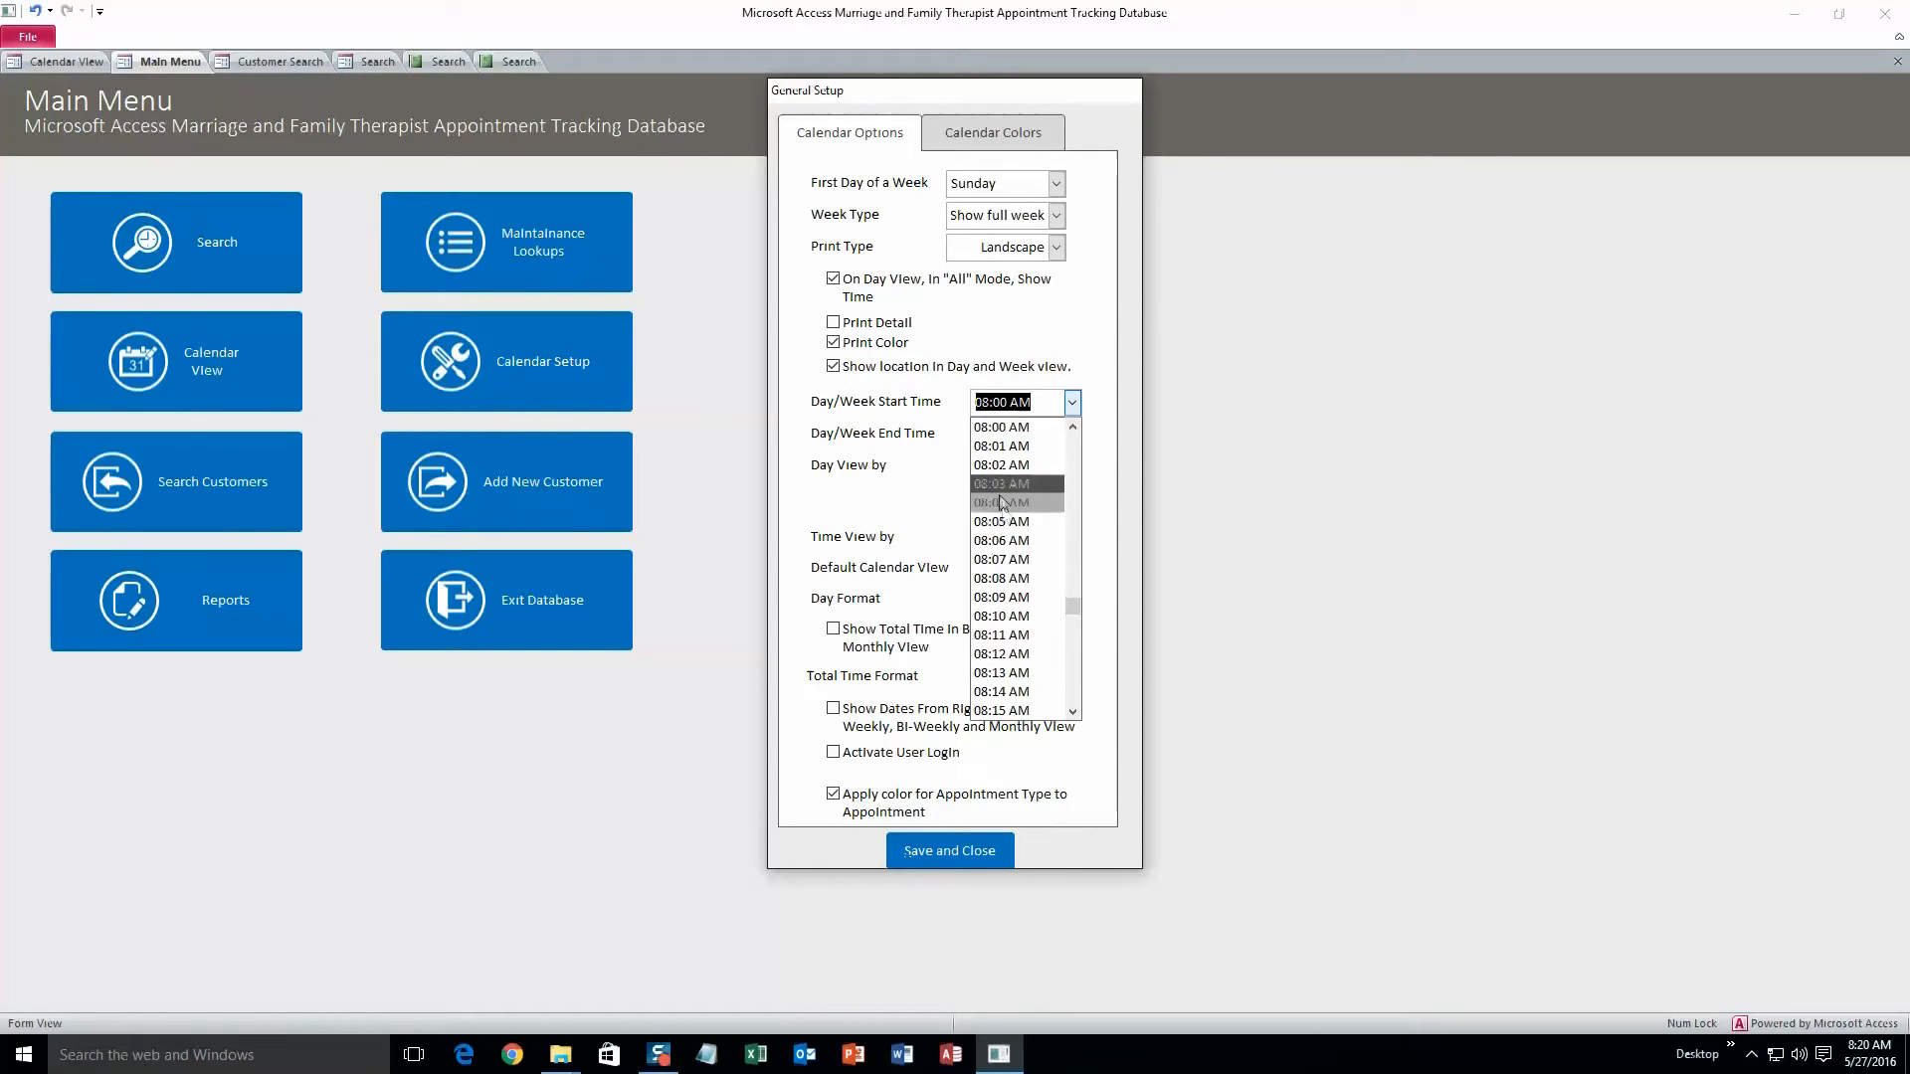
pyautogui.click(1072, 403)
pyautogui.click(982, 145)
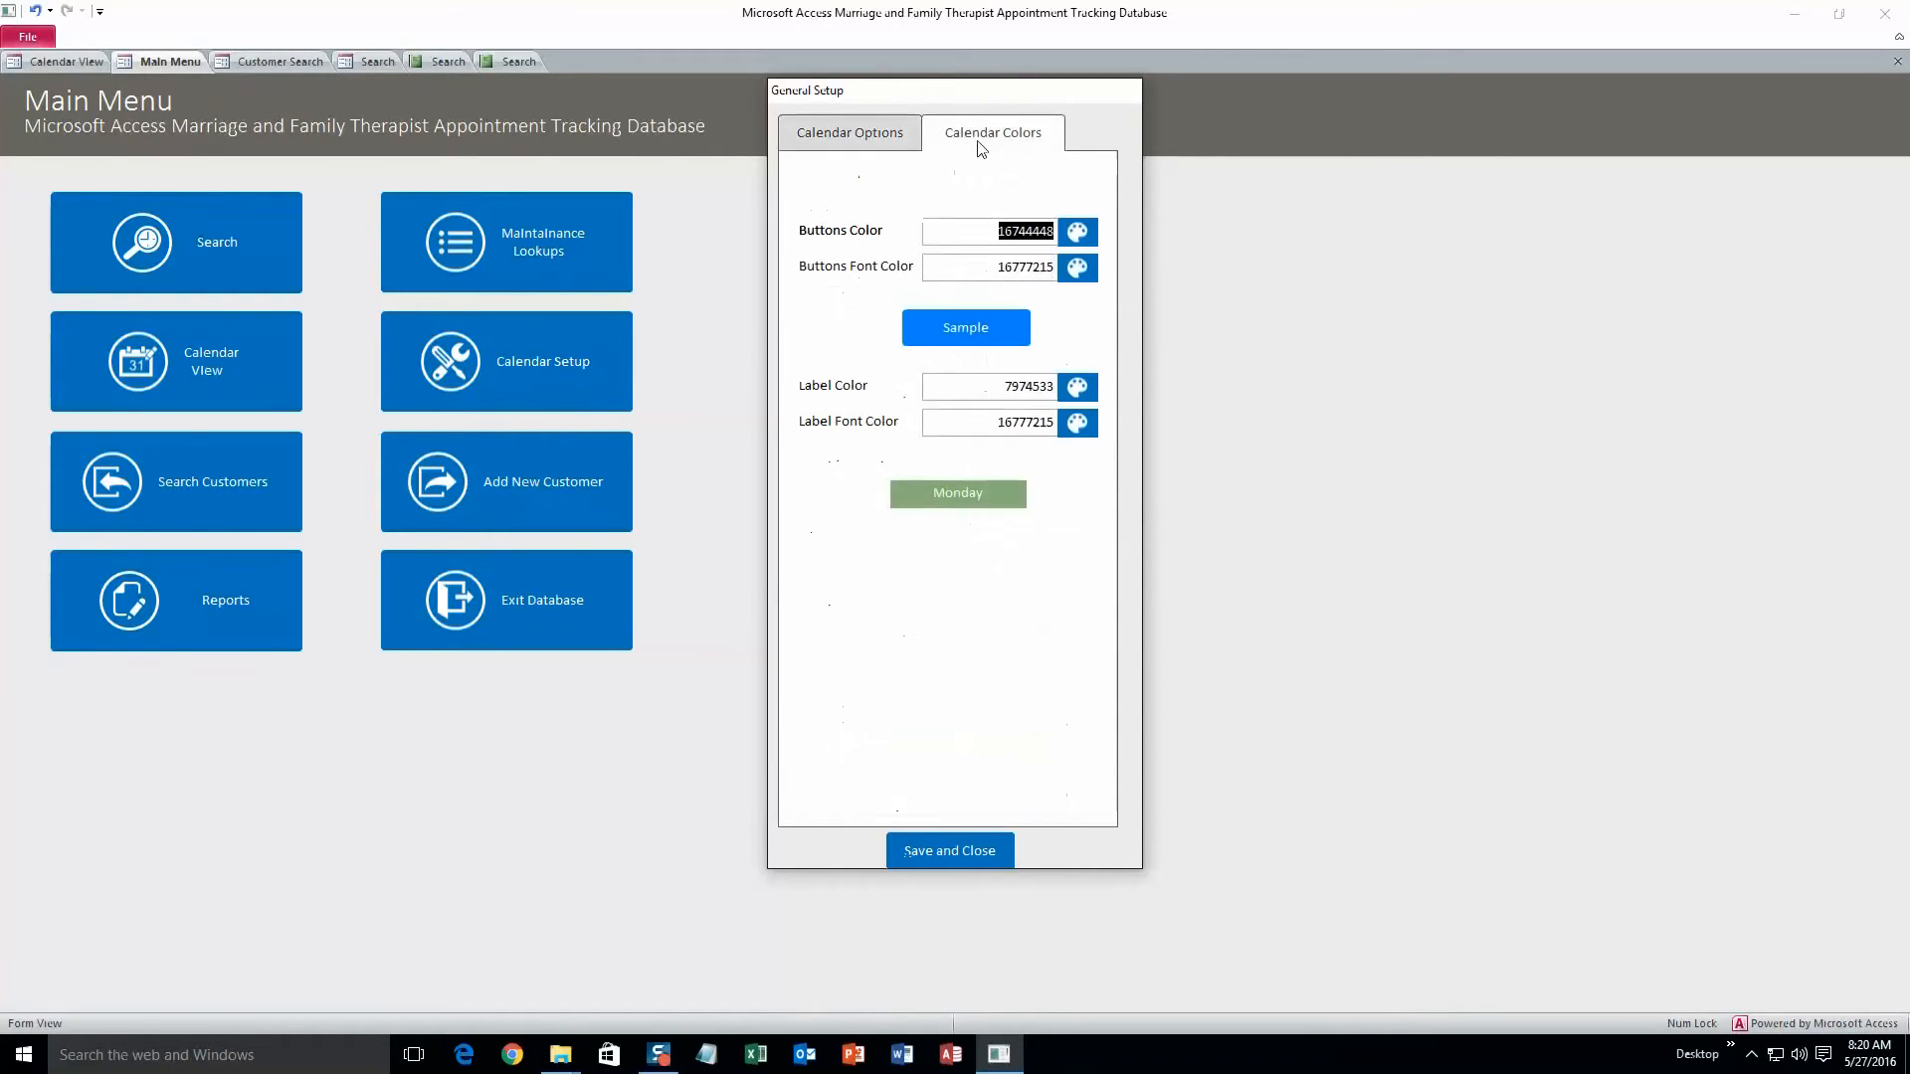
pyautogui.click(1079, 245)
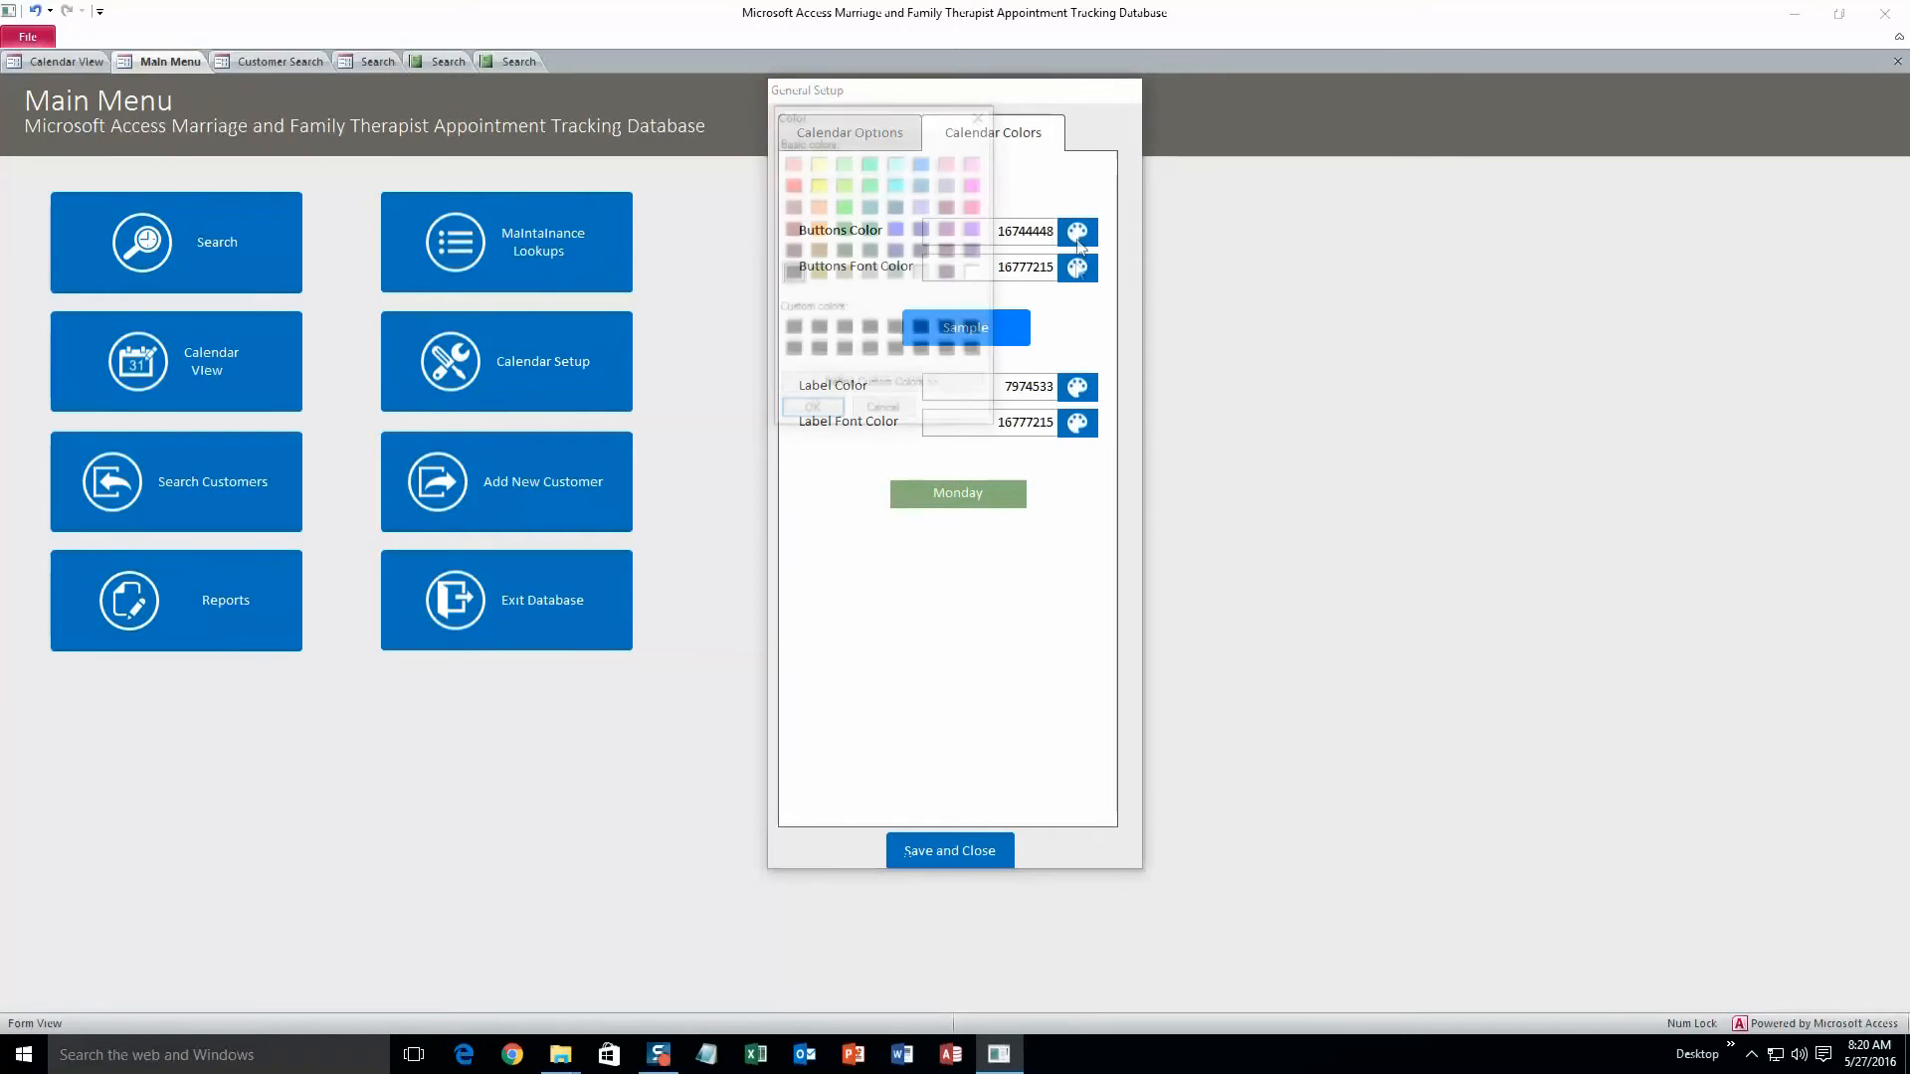
pyautogui.click(984, 121)
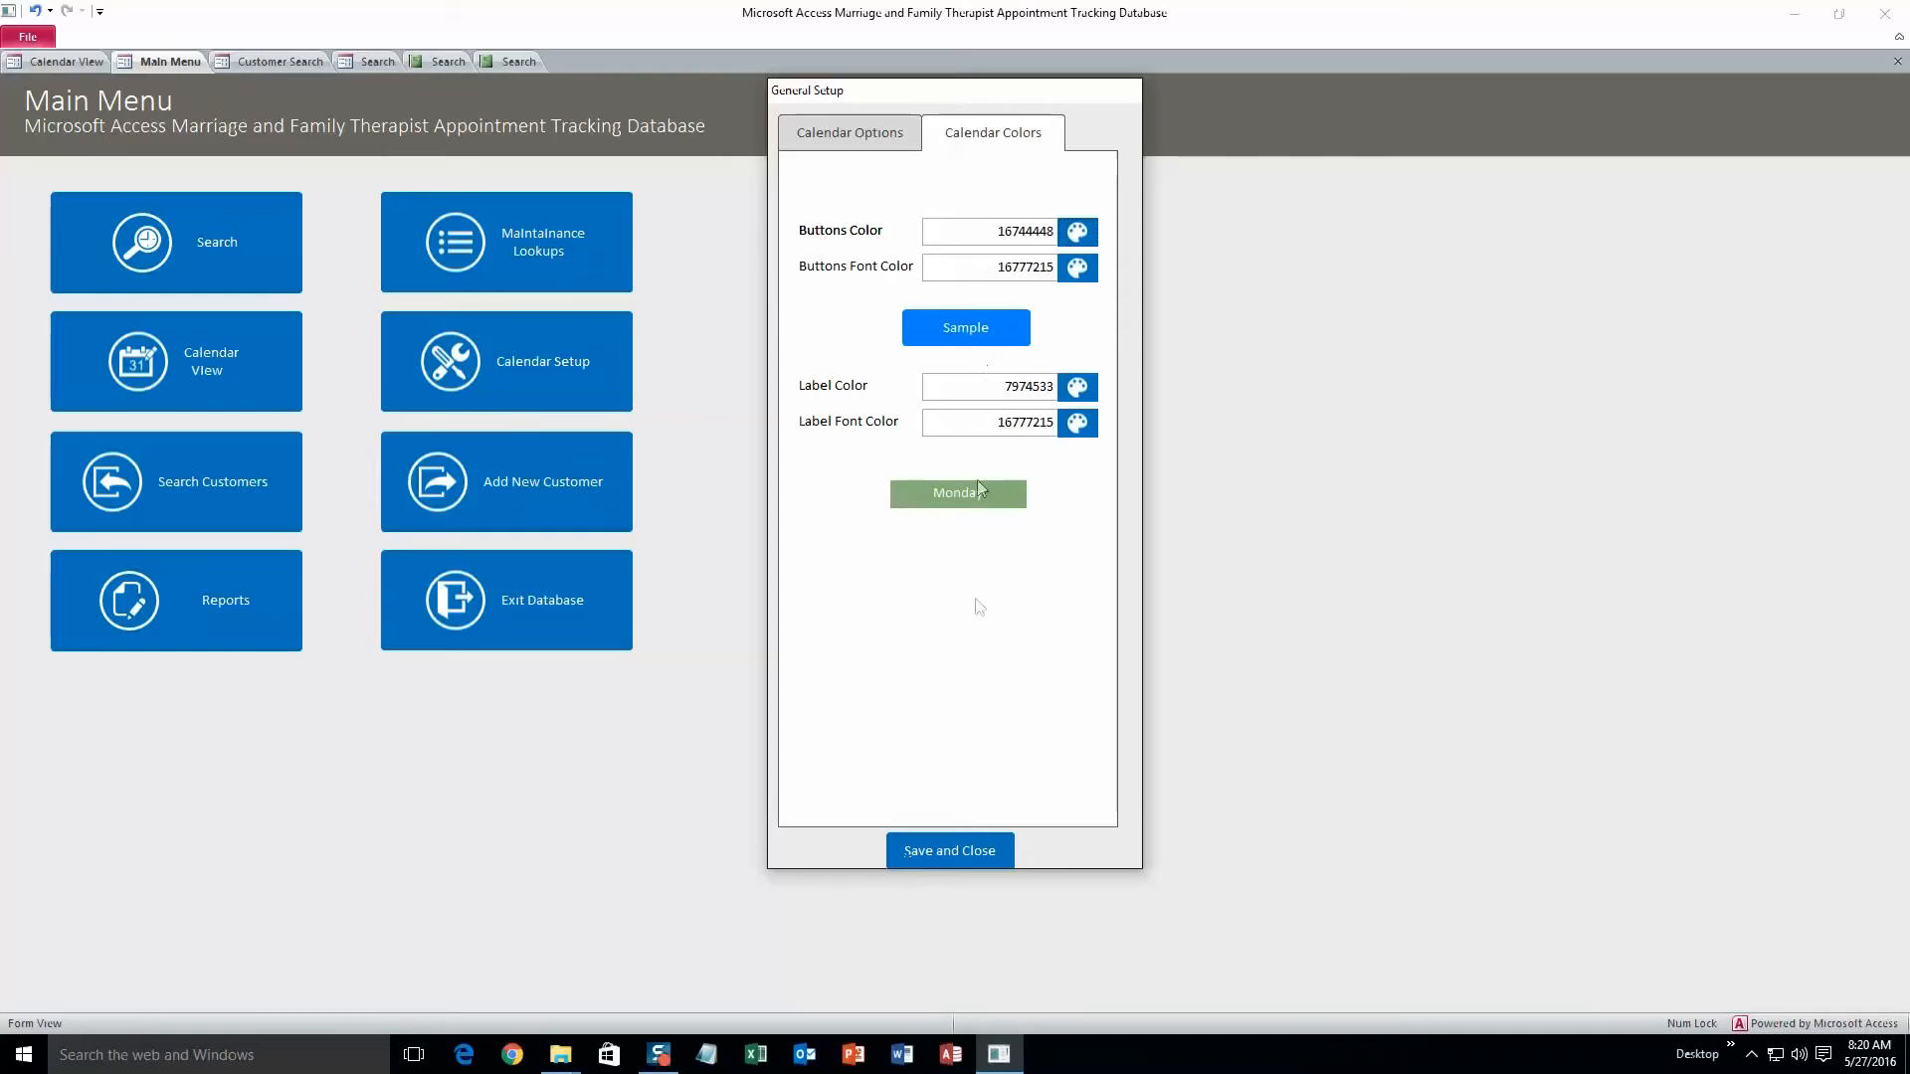
pyautogui.click(965, 844)
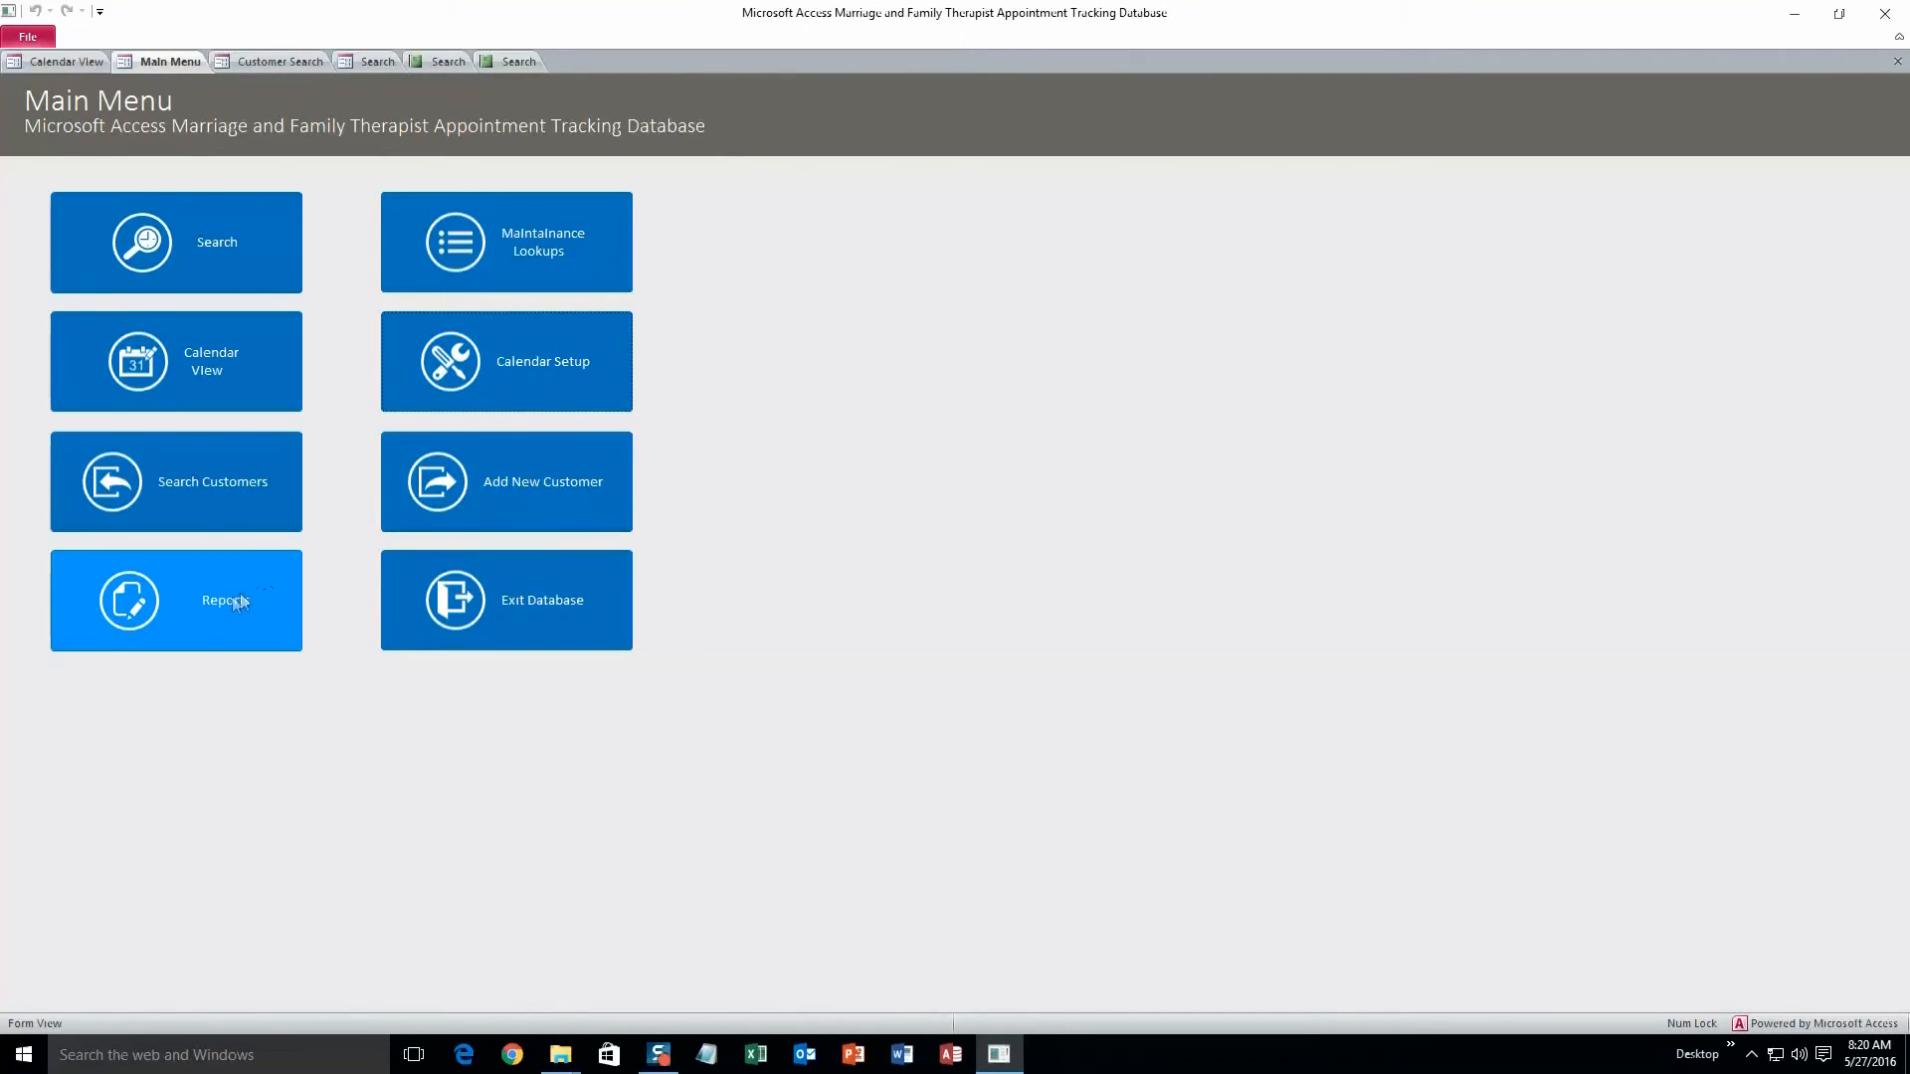
# Step: Open the reports dialog from the Main Menu and set the date range from 05/13/2016 to 05/27/2016
pyautogui.click(194, 621)
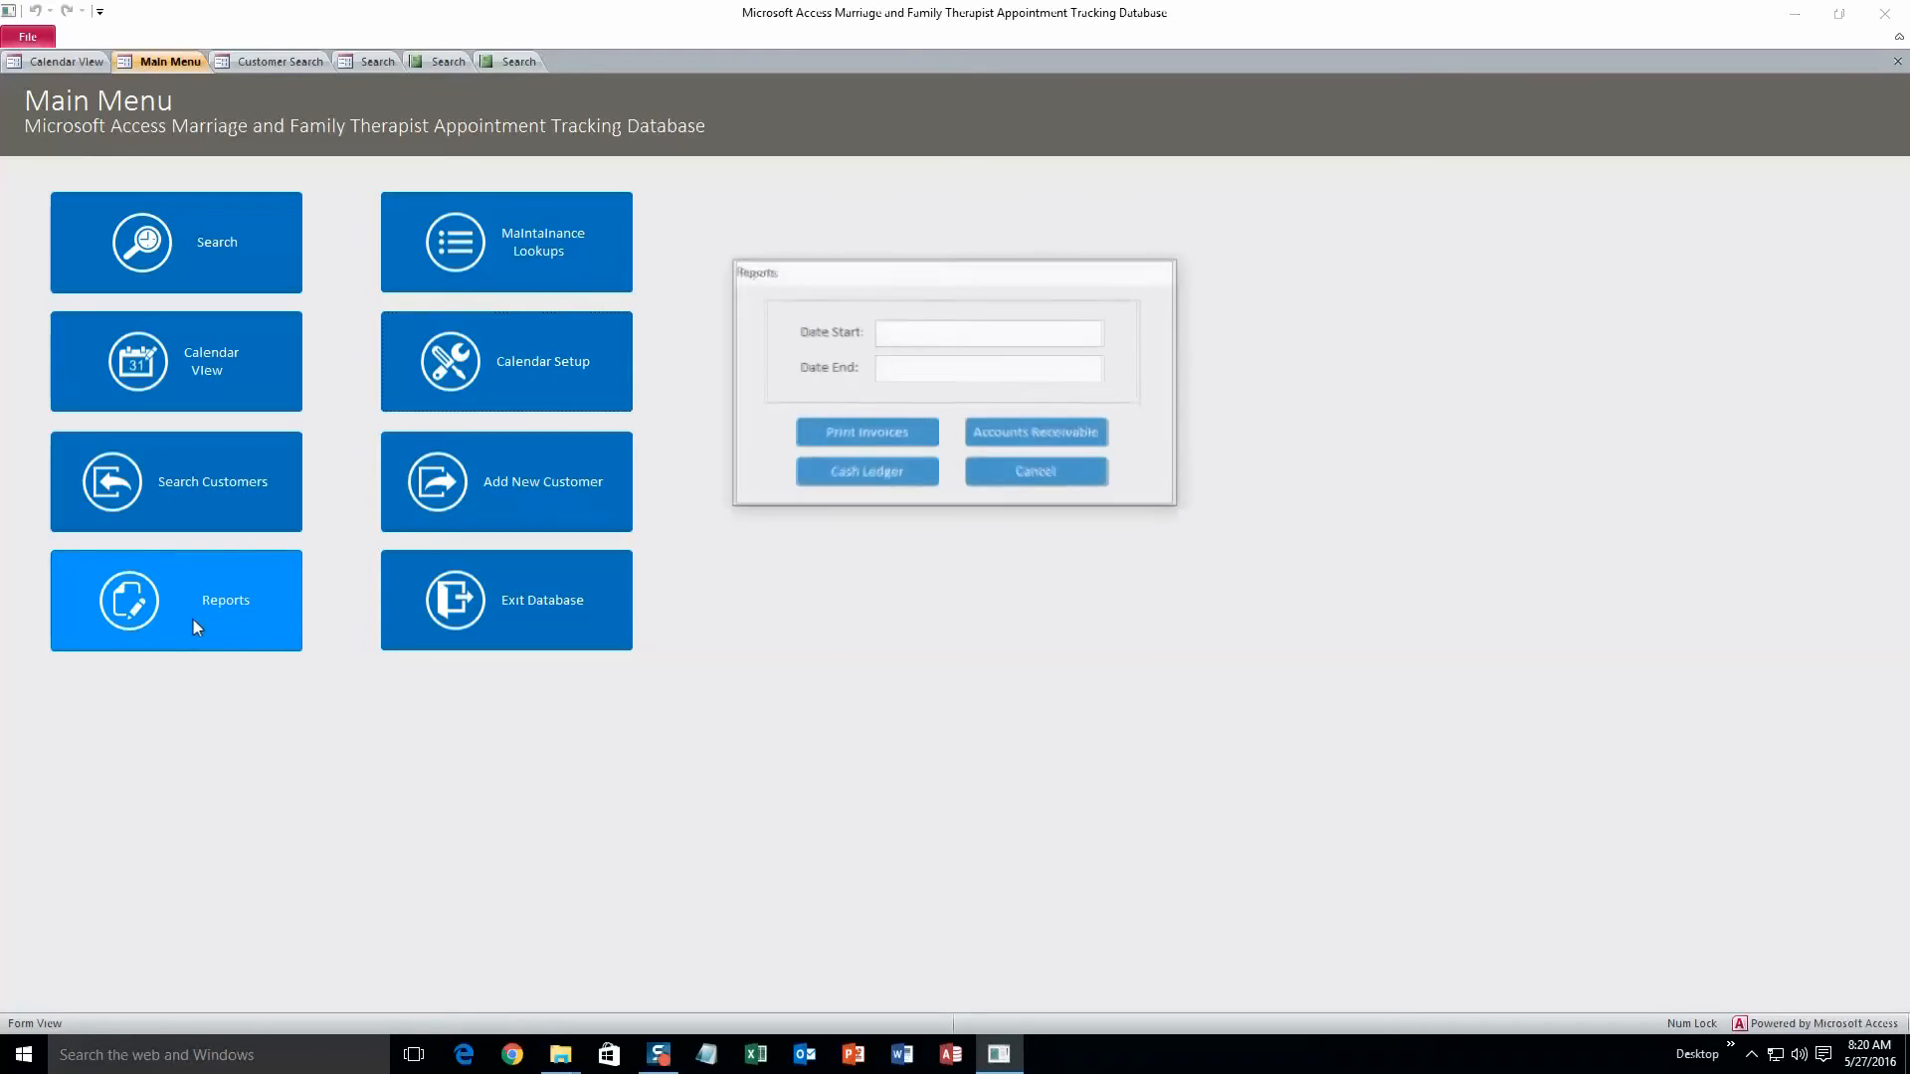
pyautogui.click(944, 334)
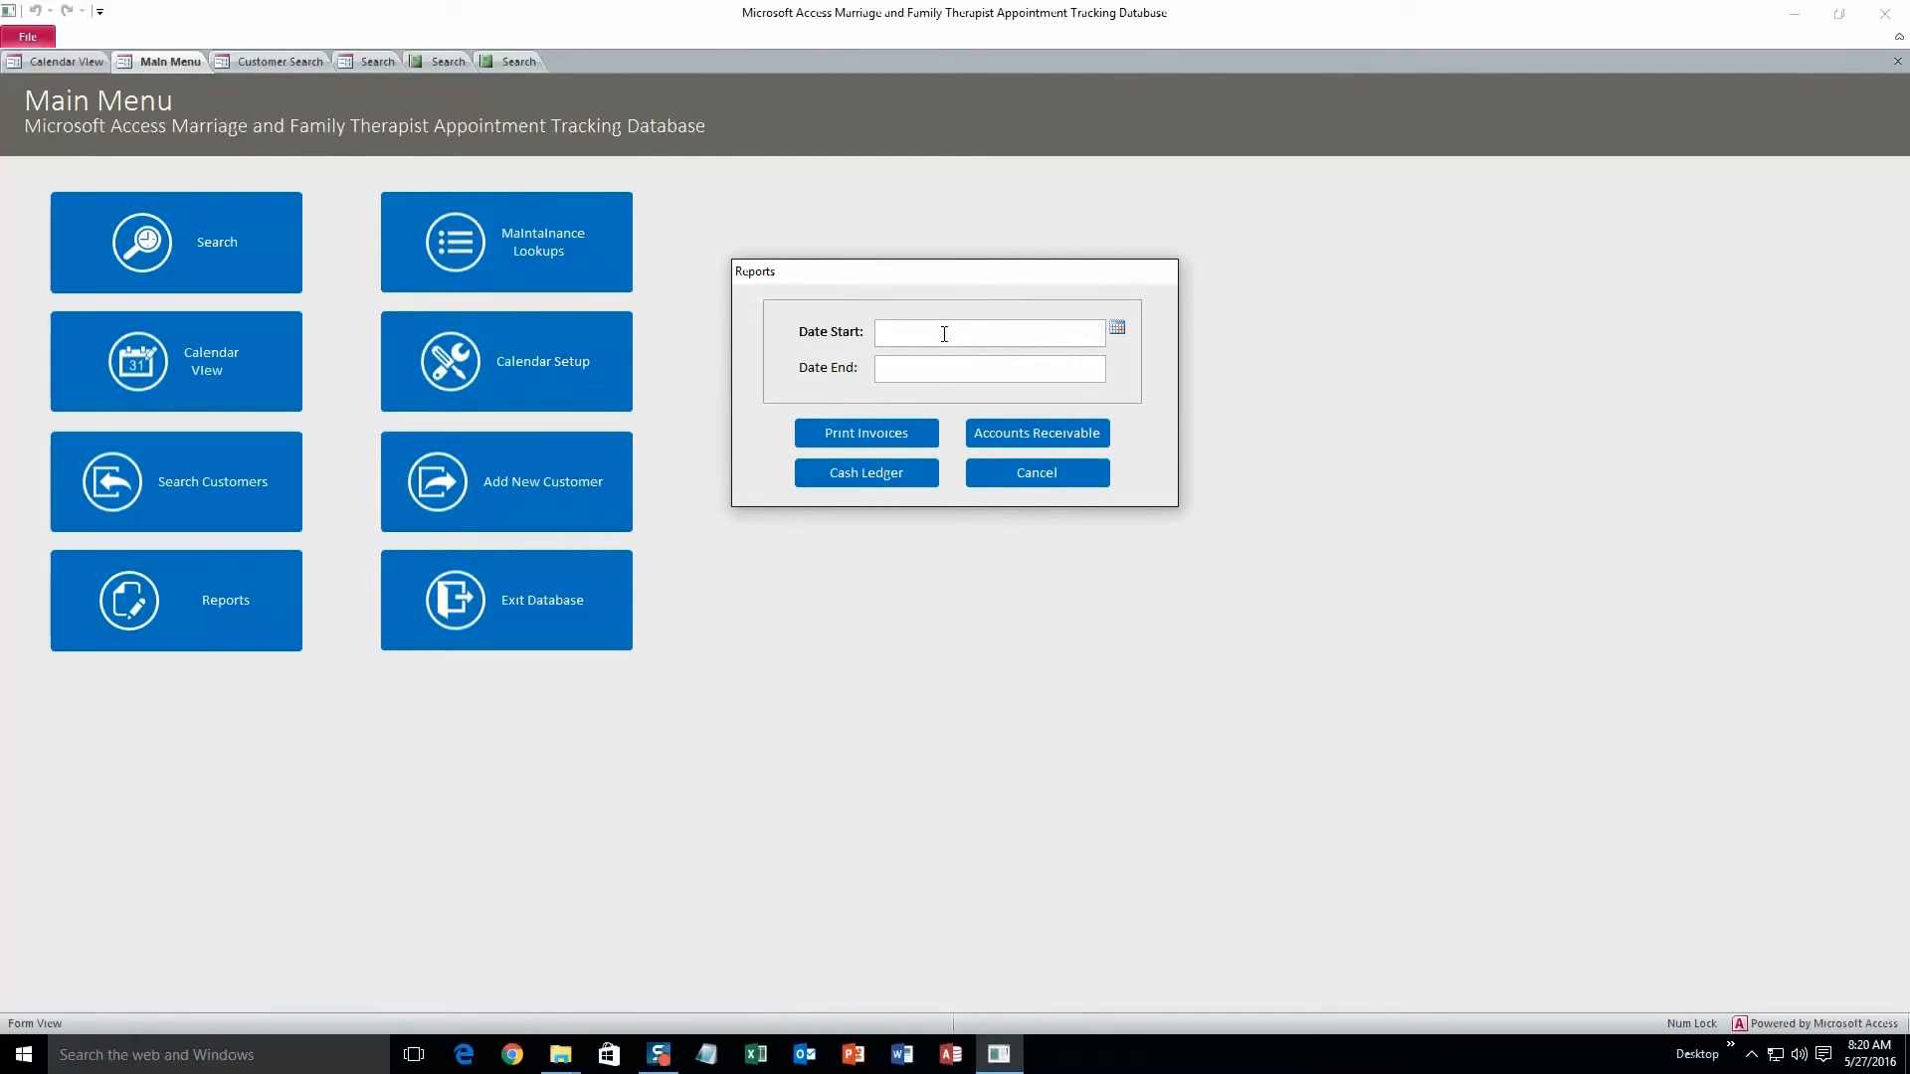
pyautogui.click(1117, 328)
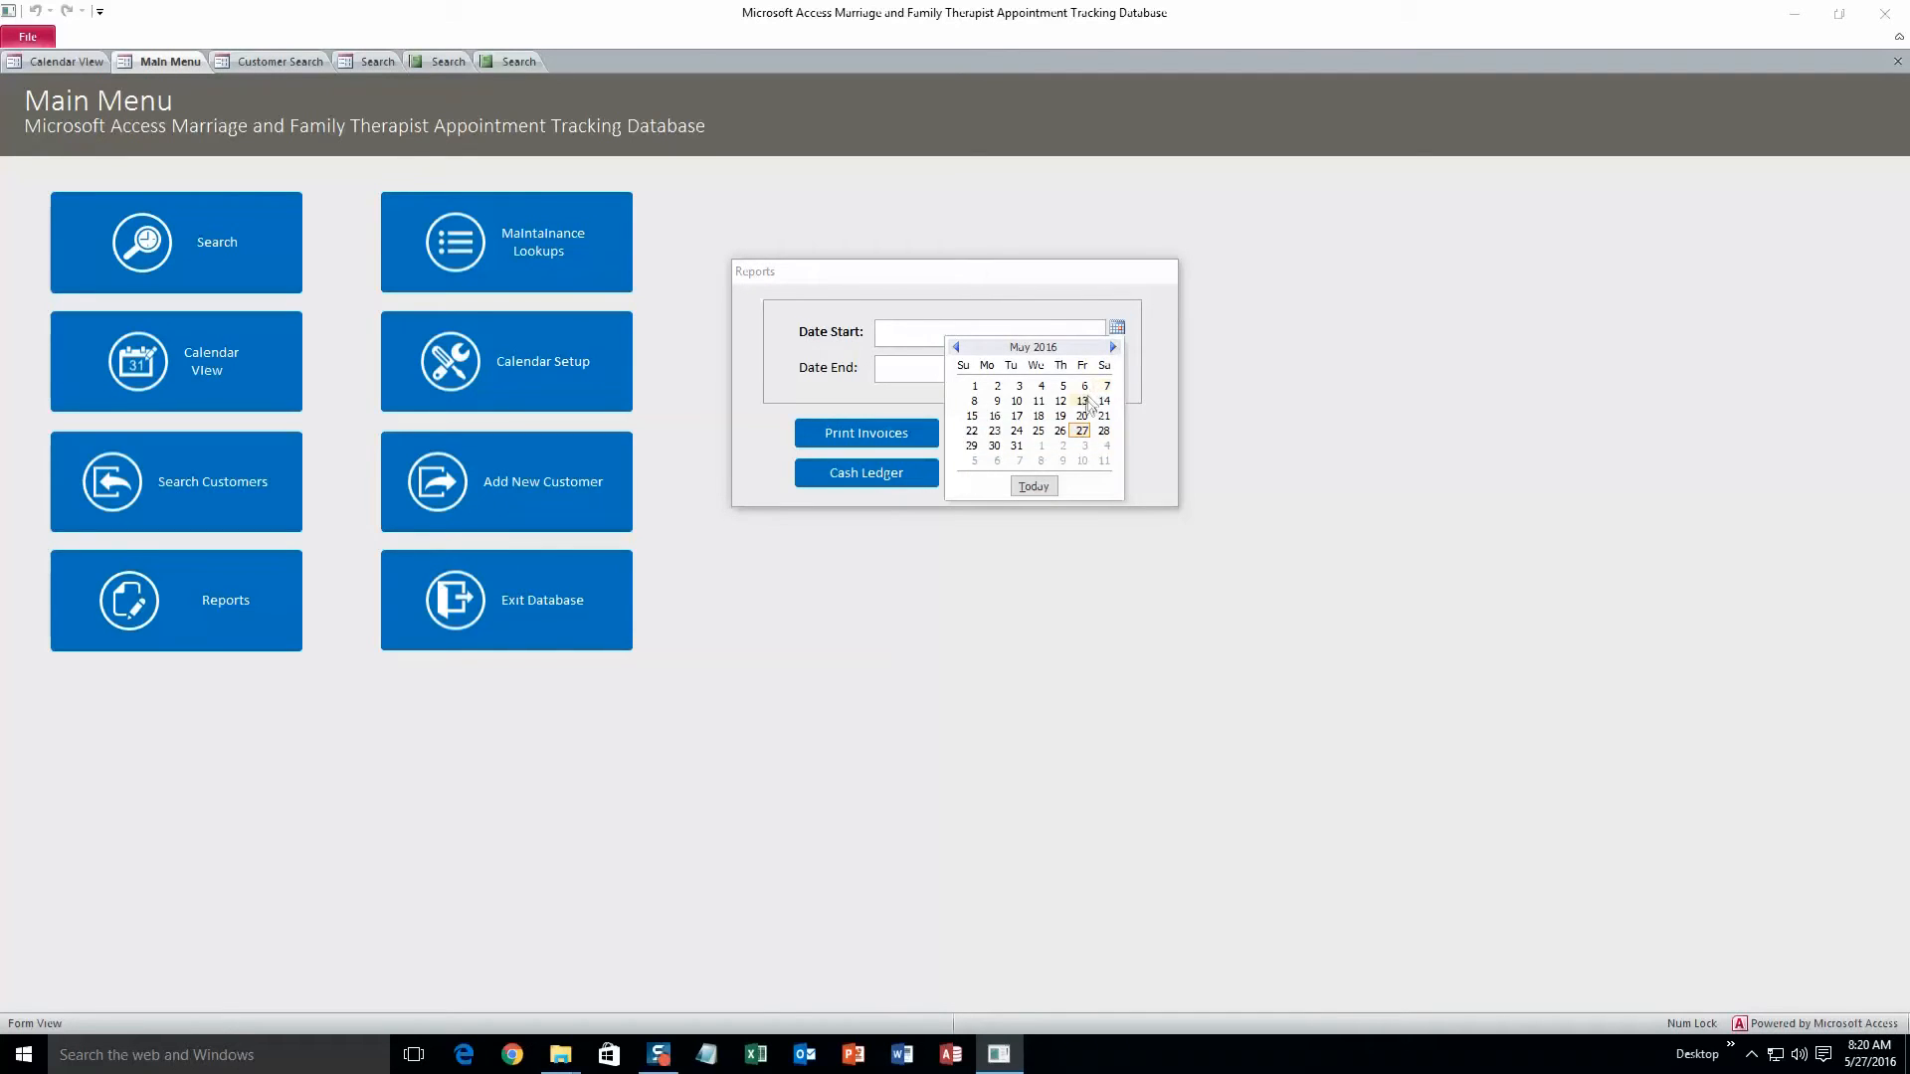
pyautogui.click(1085, 398)
pyautogui.click(1091, 367)
pyautogui.click(1118, 367)
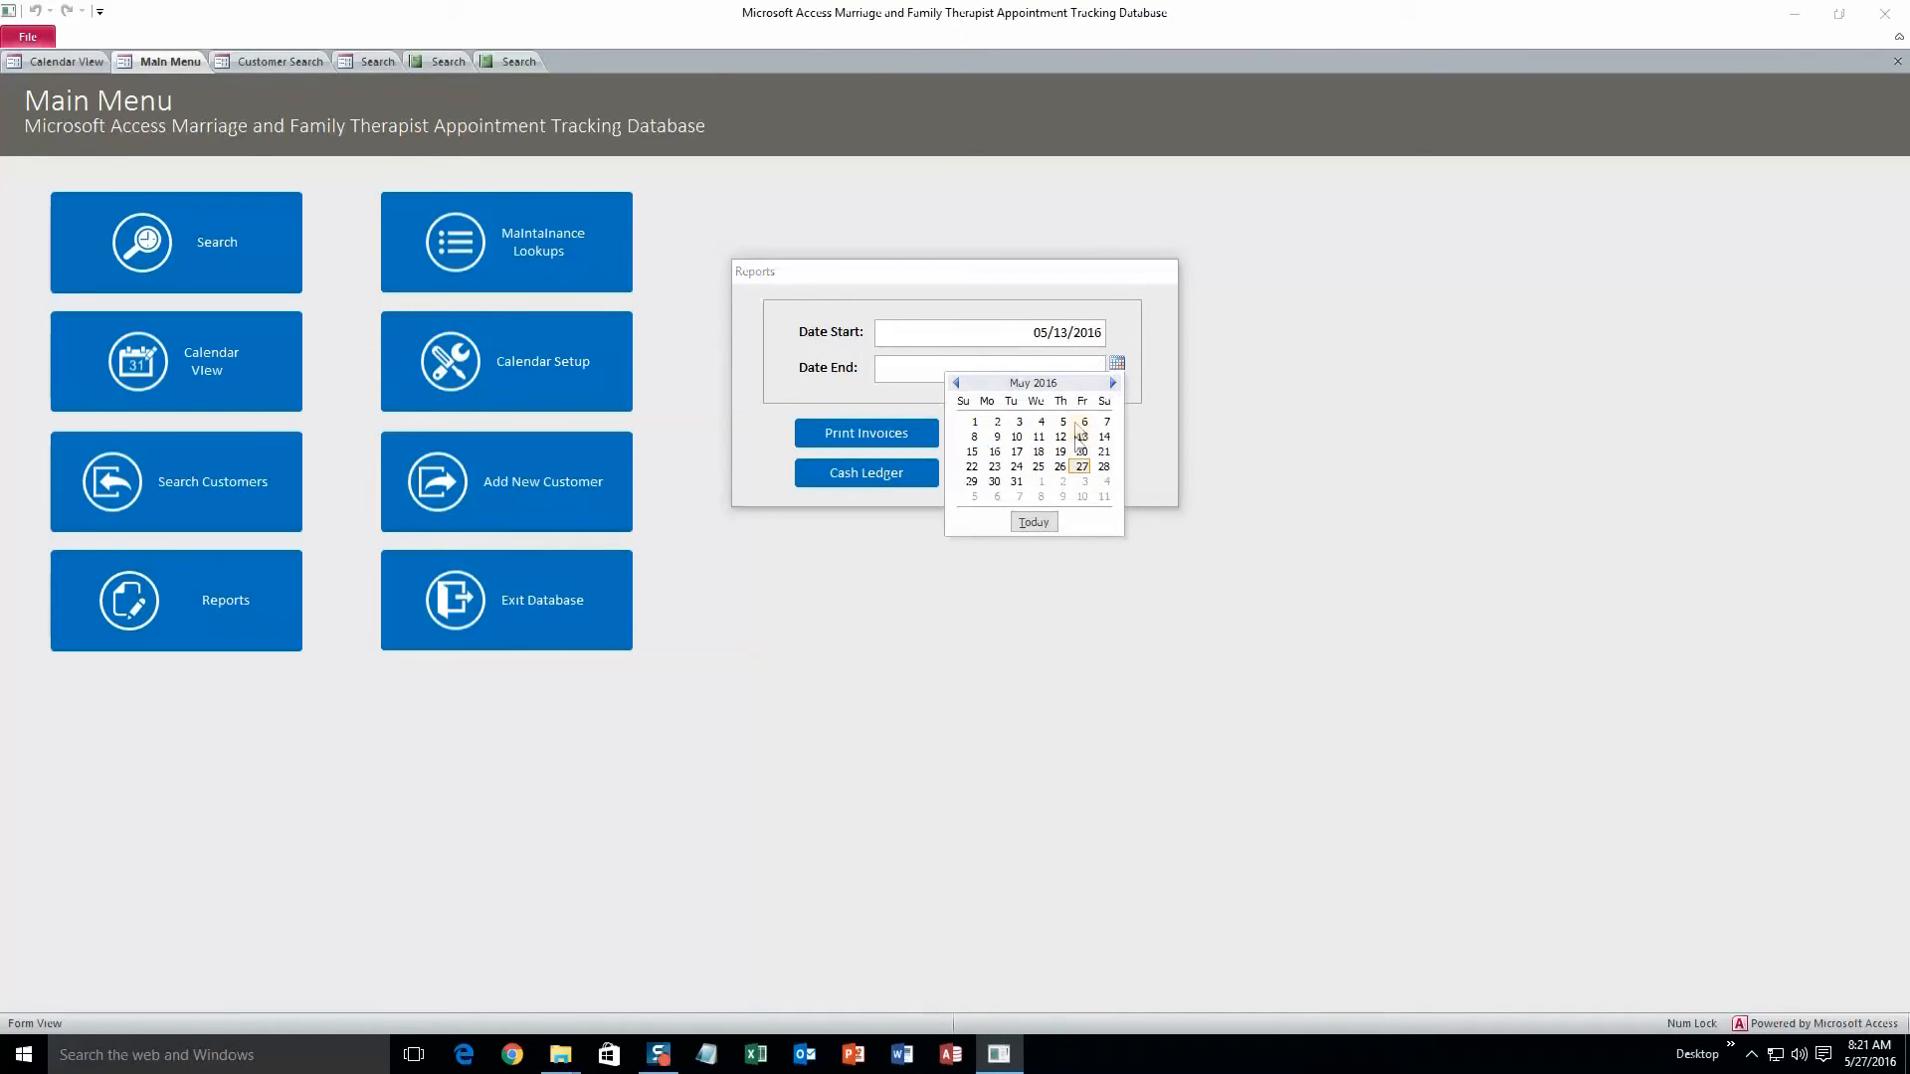
pyautogui.click(1079, 464)
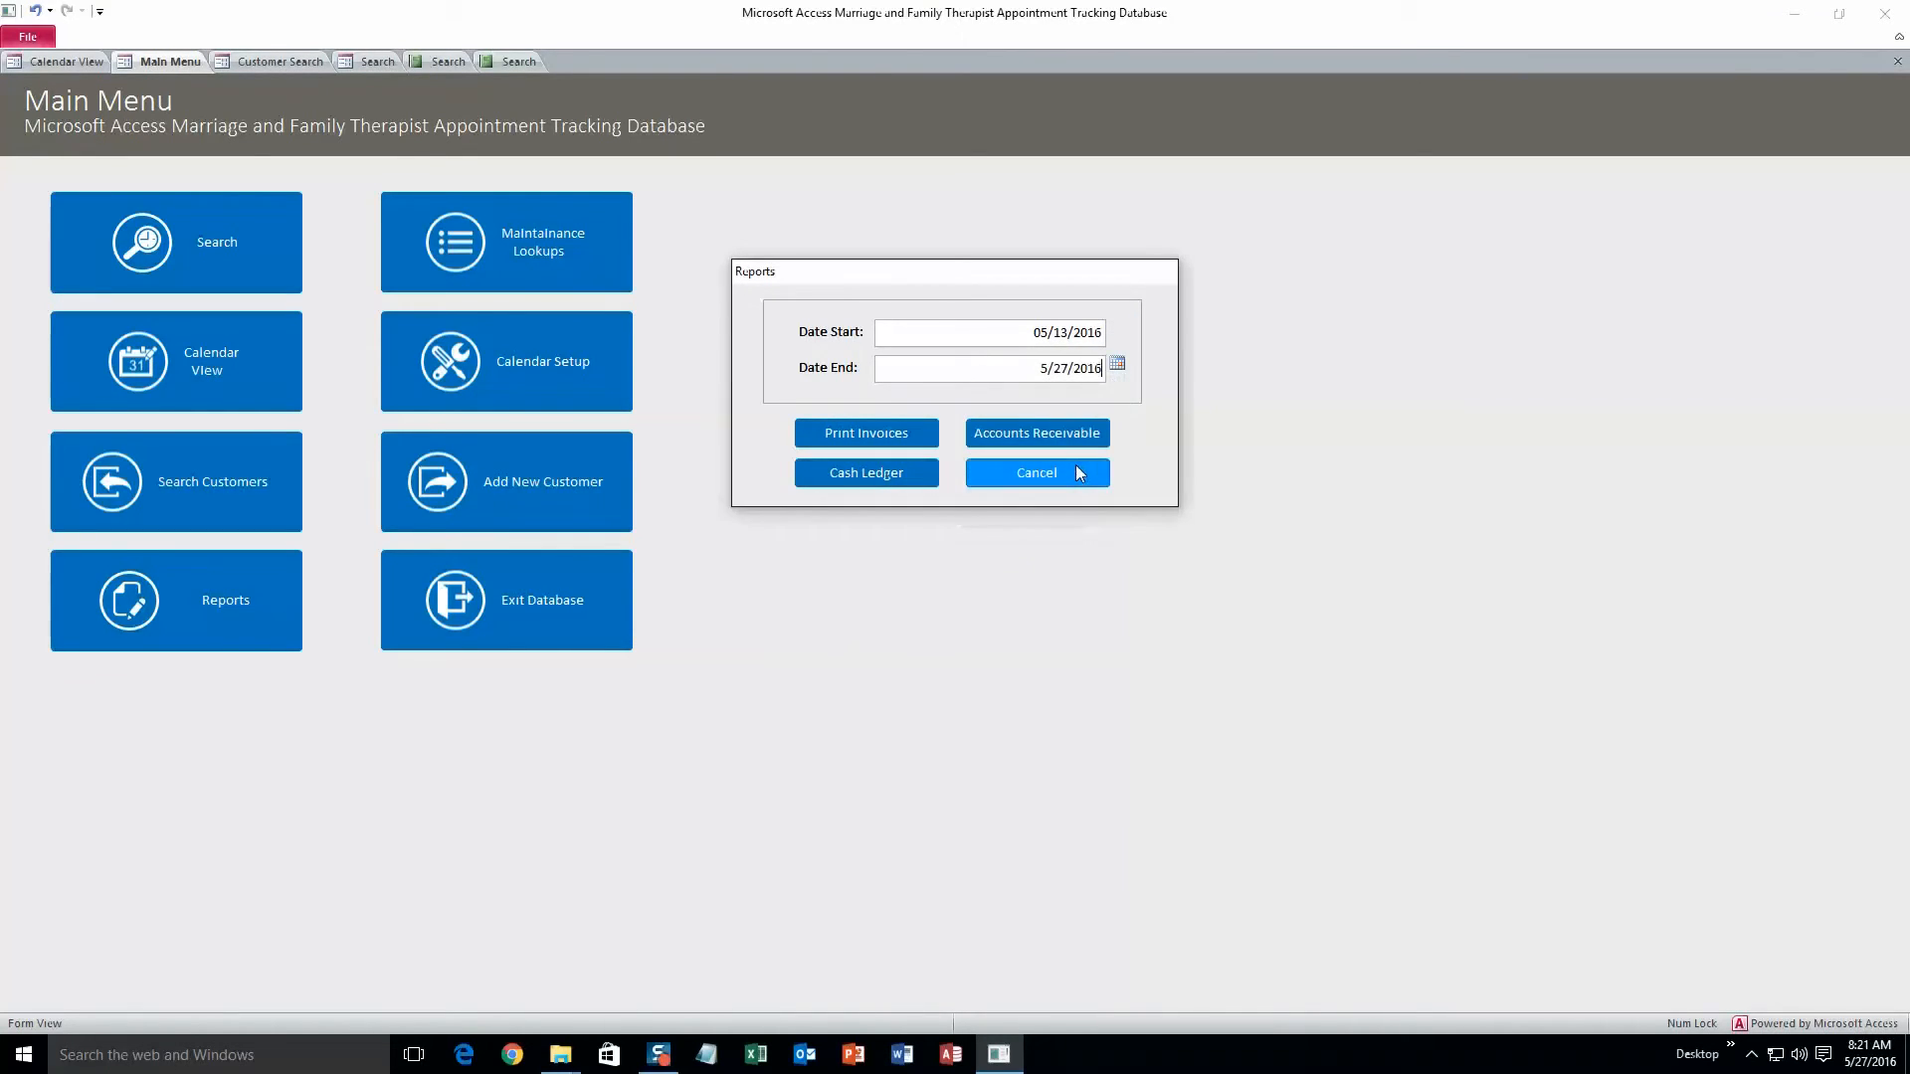
# Step: Preview the invoices for the date range, close the reports dialog, and return to the Main Menu
pyautogui.click(915, 440)
pyautogui.moveTo(979, 274); pyautogui.dragTo(1460, 430)
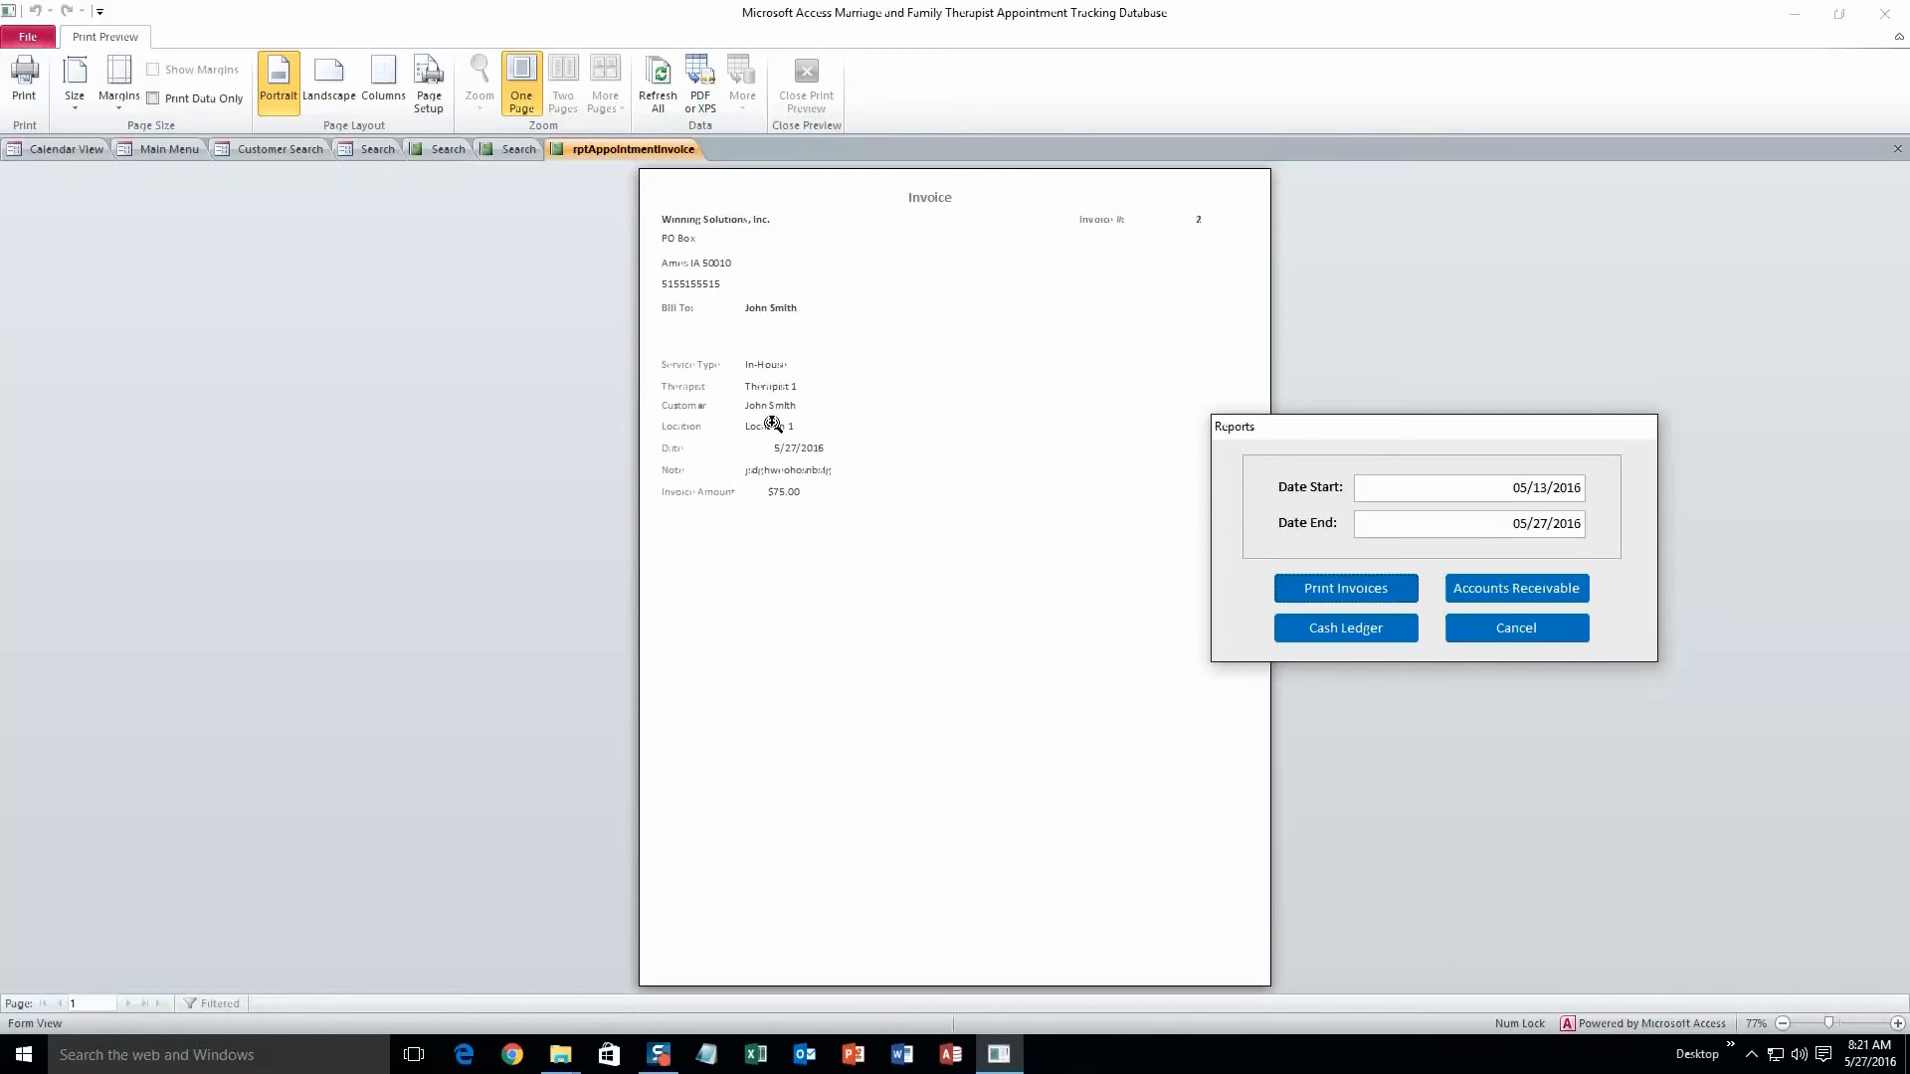
pyautogui.click(1492, 628)
pyautogui.click(195, 152)
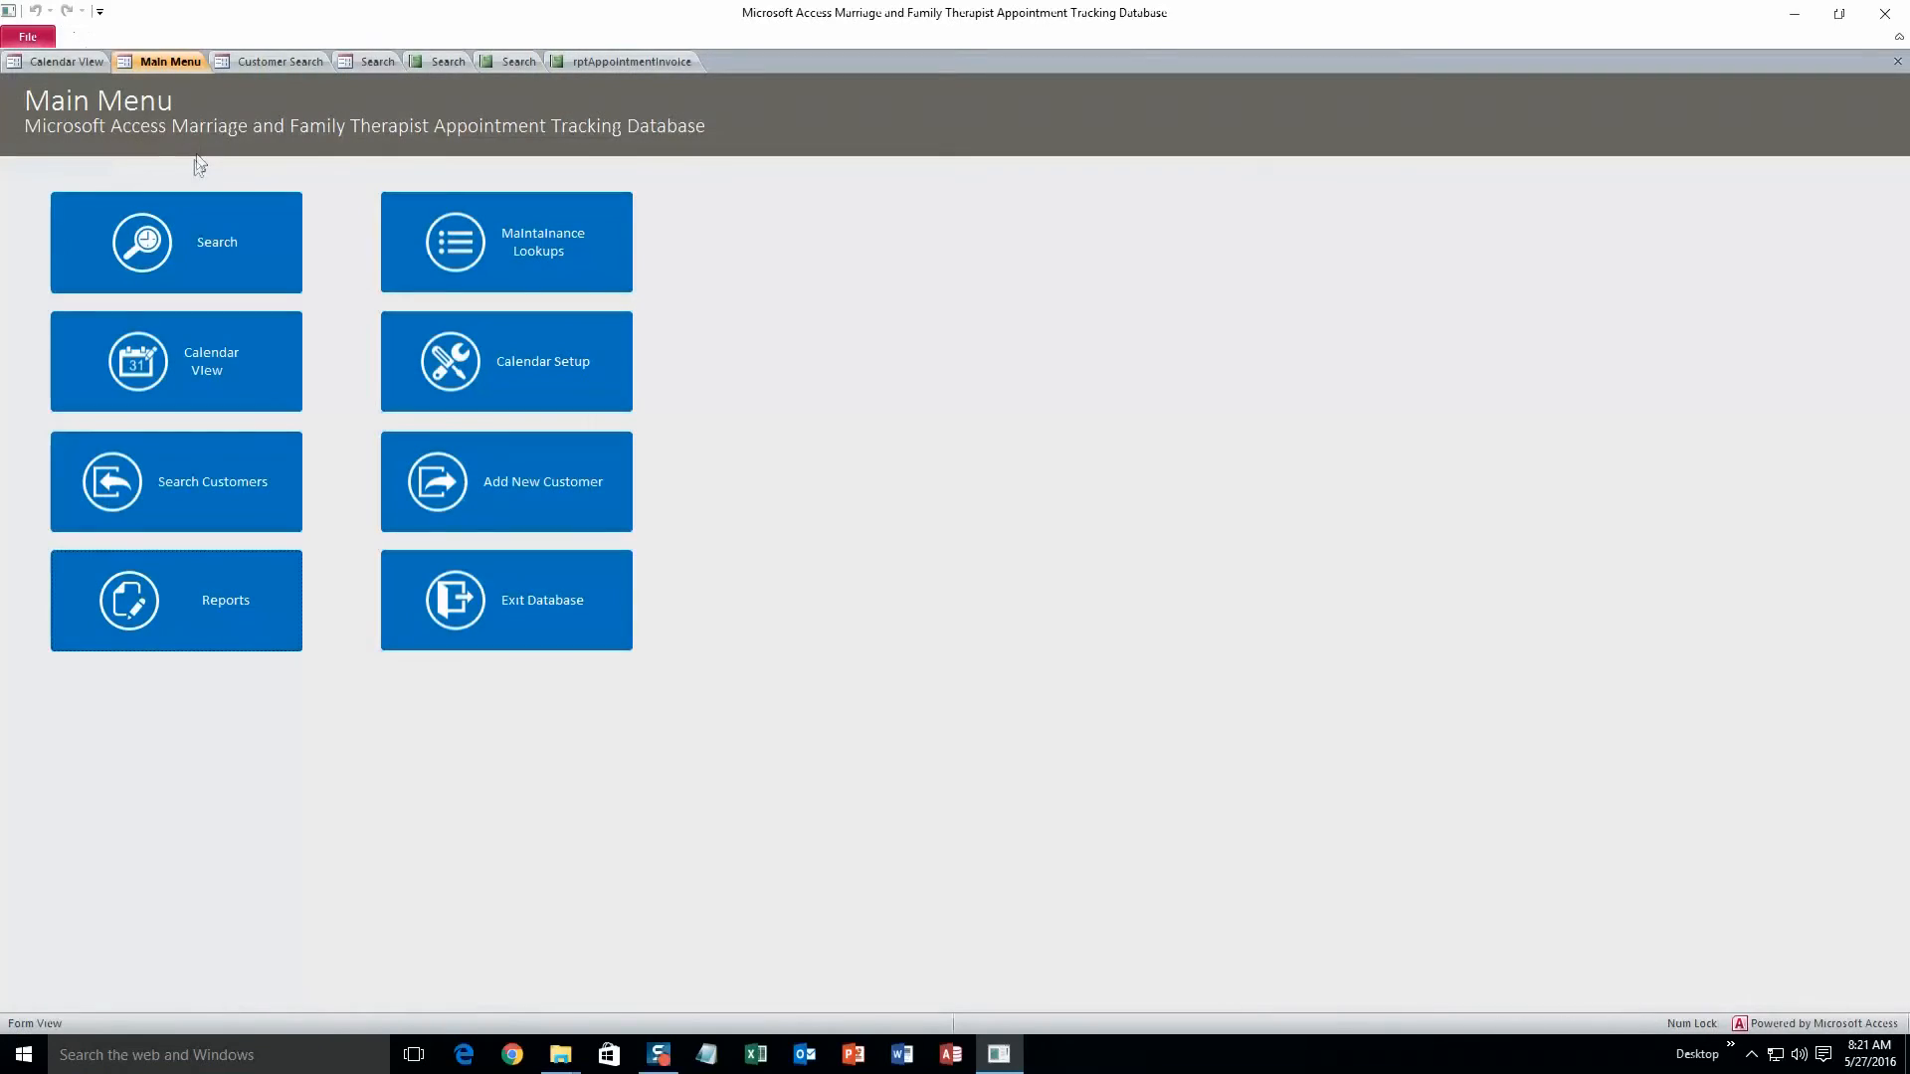